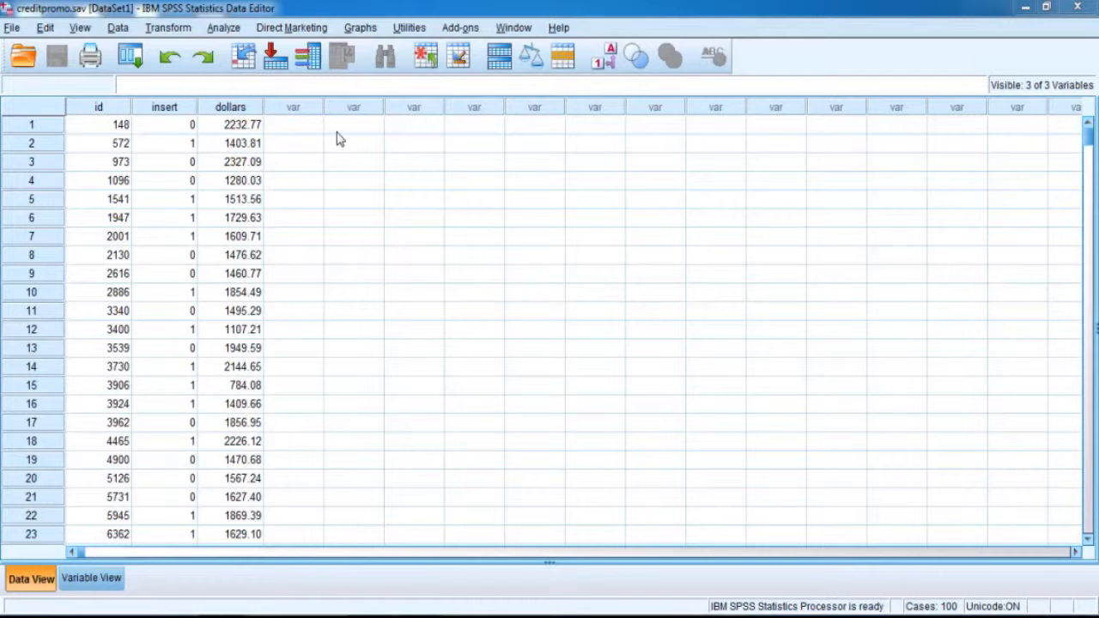
Step: Widen the Label column in the variable definitions and review the value labels of the insert variable
click(107, 578)
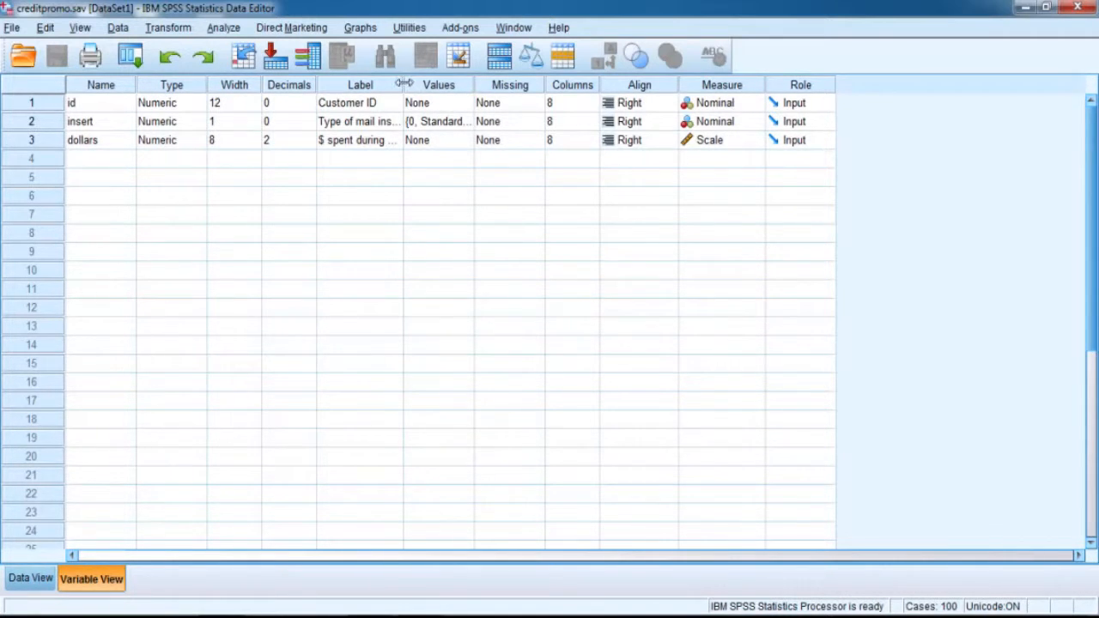
drag(403, 83, 496, 83)
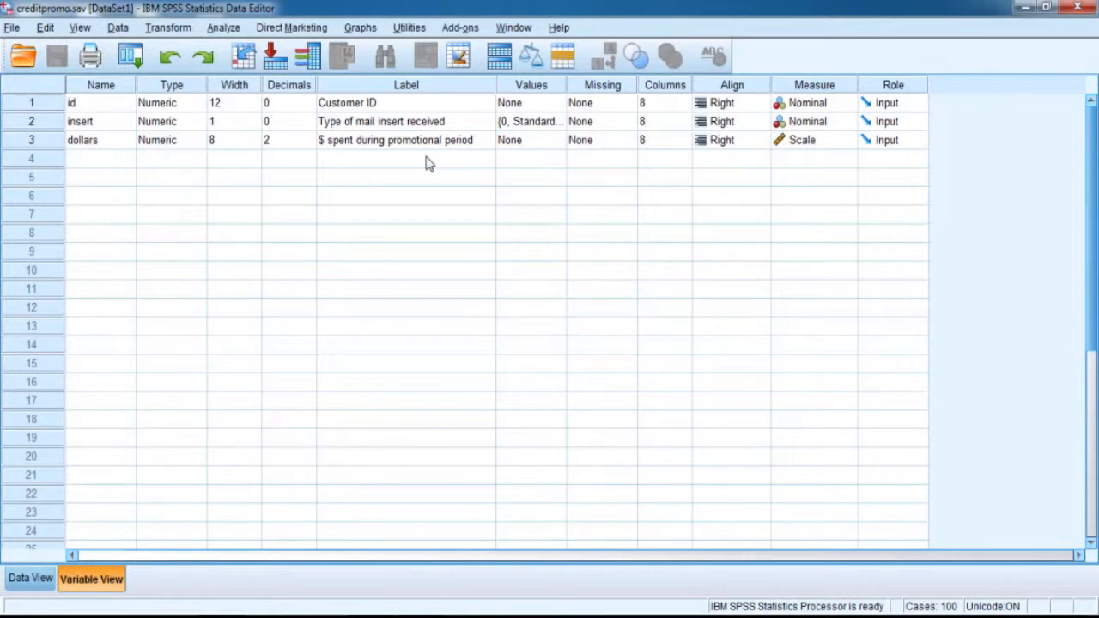
click(551, 129)
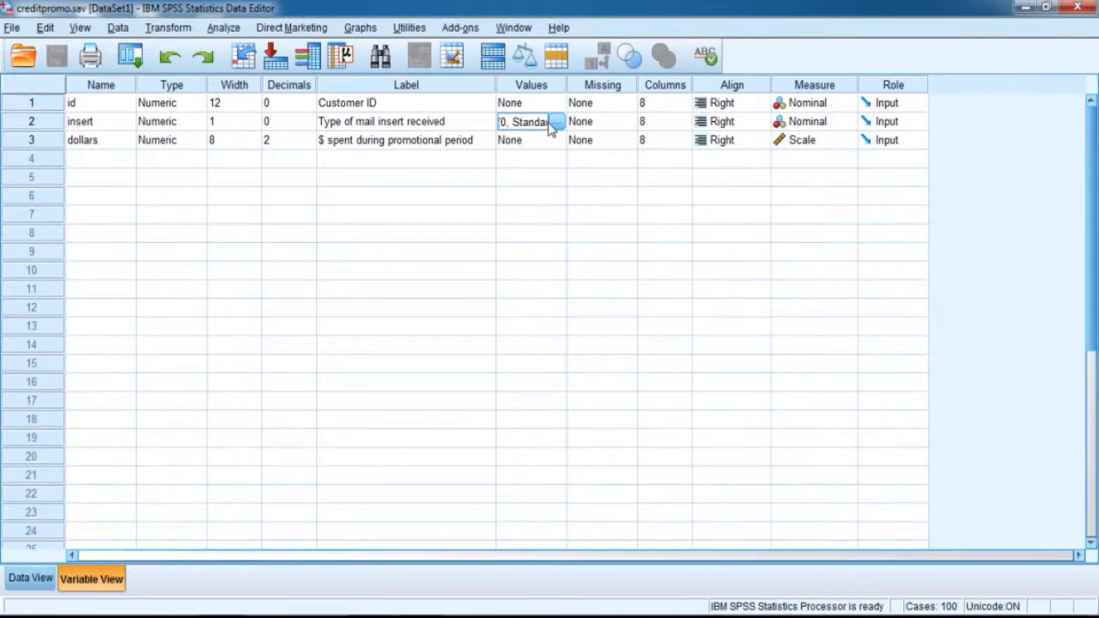
click(555, 122)
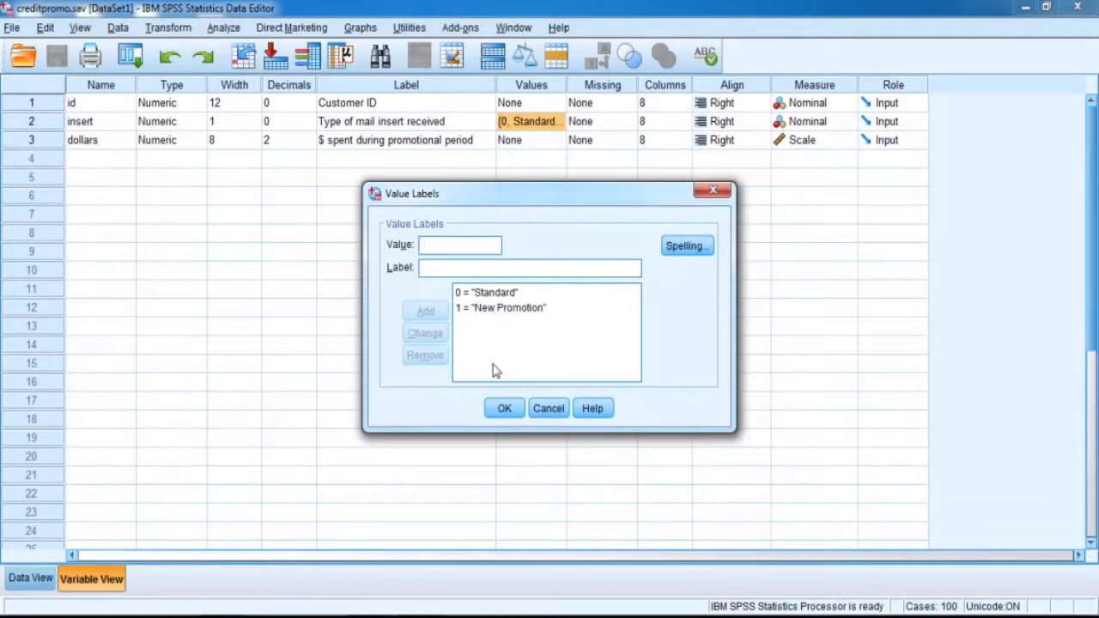
click(506, 410)
click(34, 579)
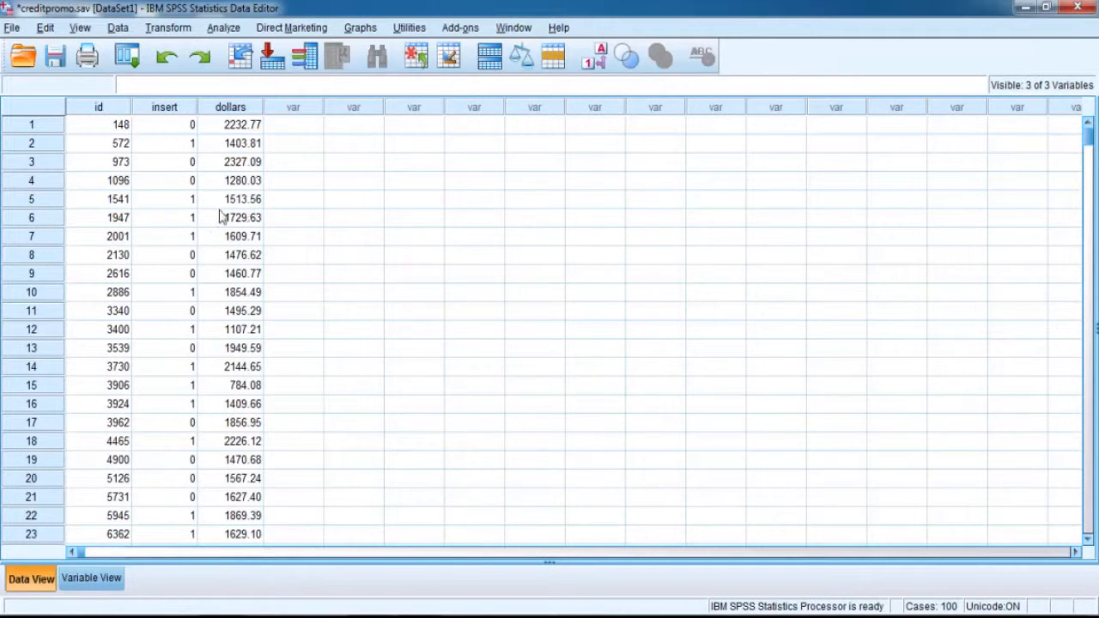
Step: Start an Independent-Samples T Test, clear its grouping variable and reassign Type of mail insert received as the grouping variable
click(231, 31)
mouse_move(295, 111)
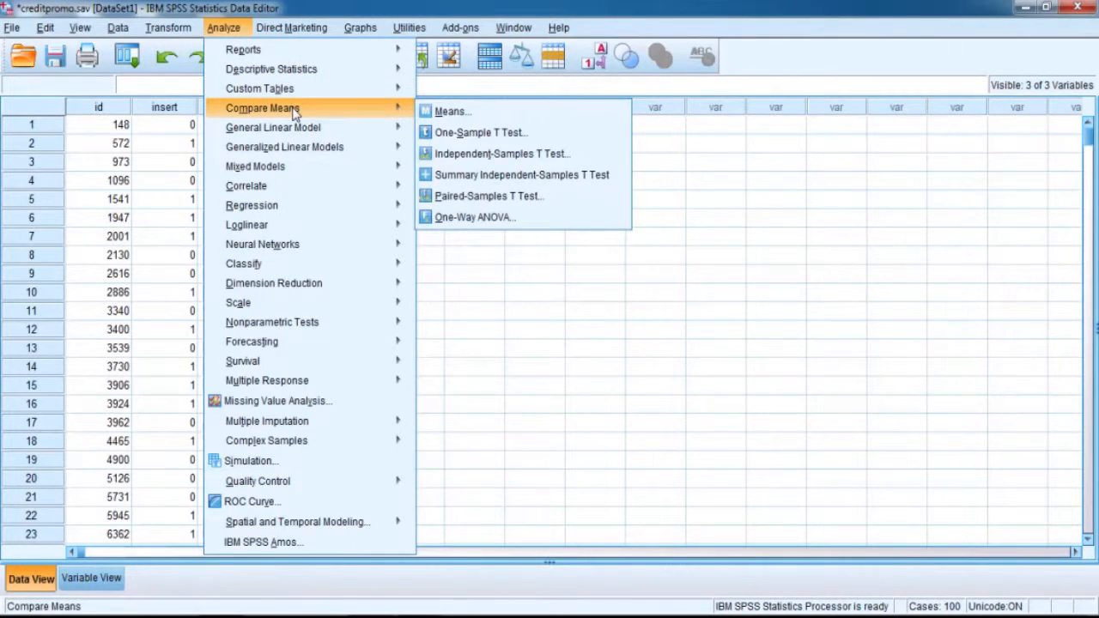
click(463, 154)
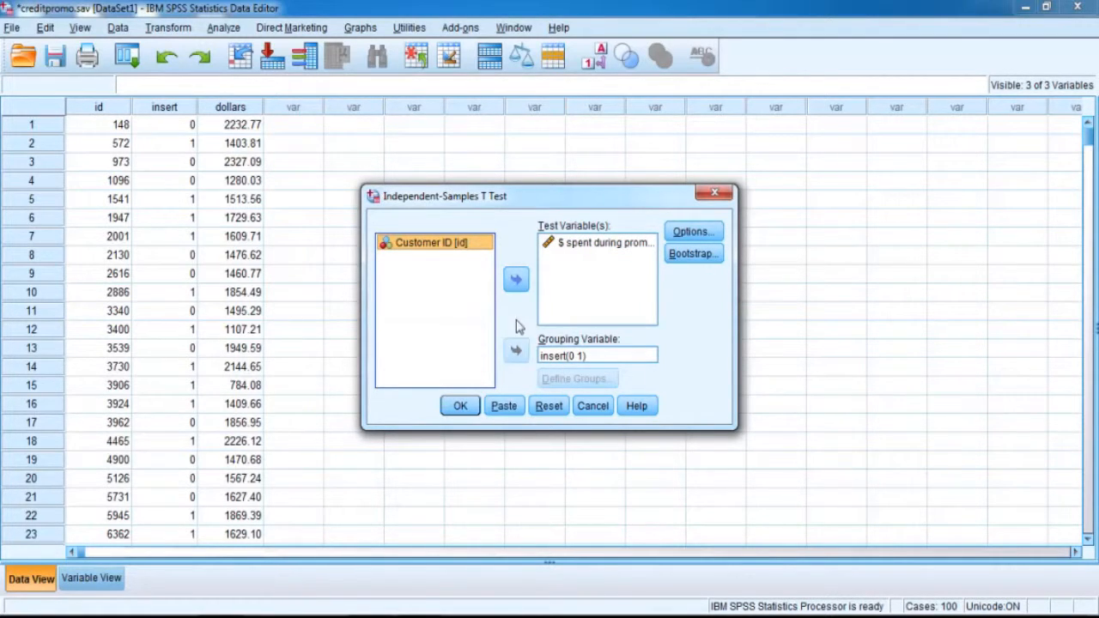
click(573, 355)
click(517, 352)
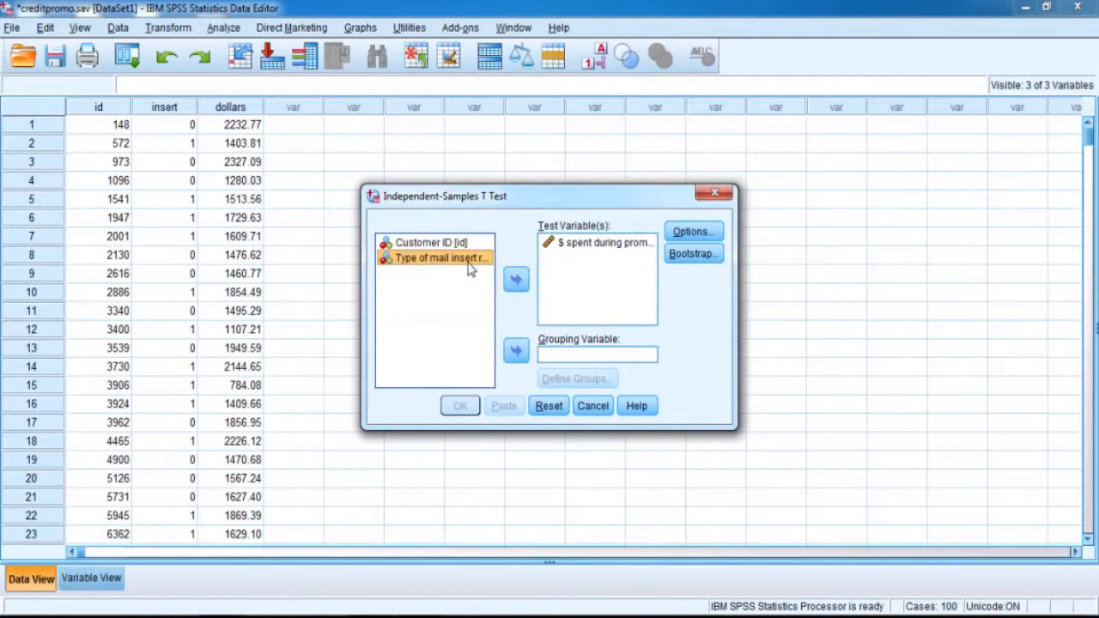
click(516, 350)
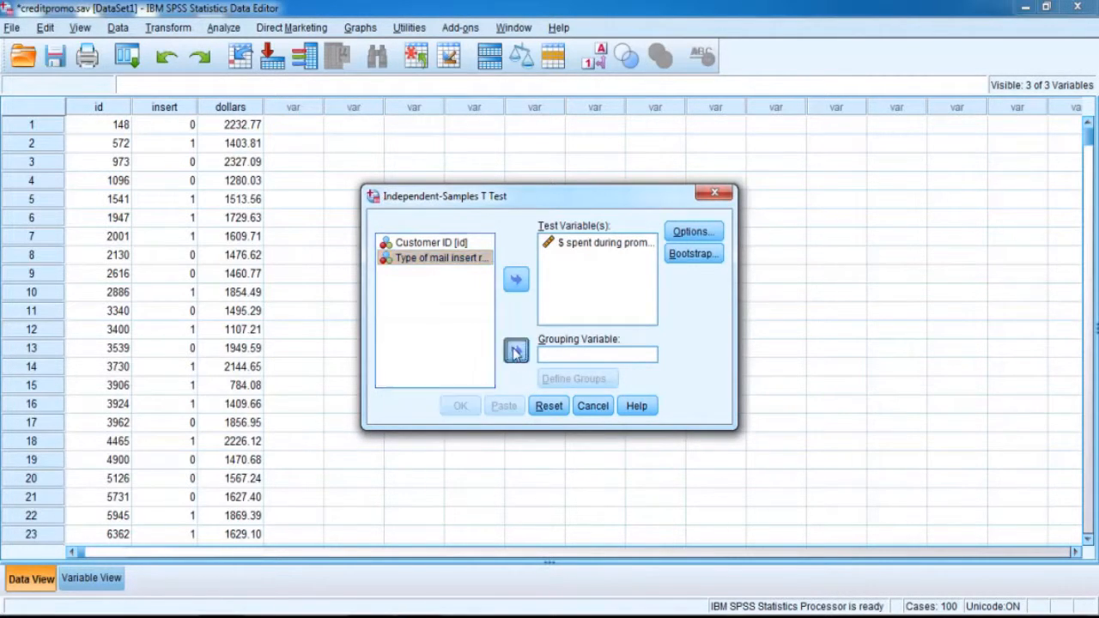
Step: Define the comparison groups by the specified values 0 and 1, and run the t test
click(560, 384)
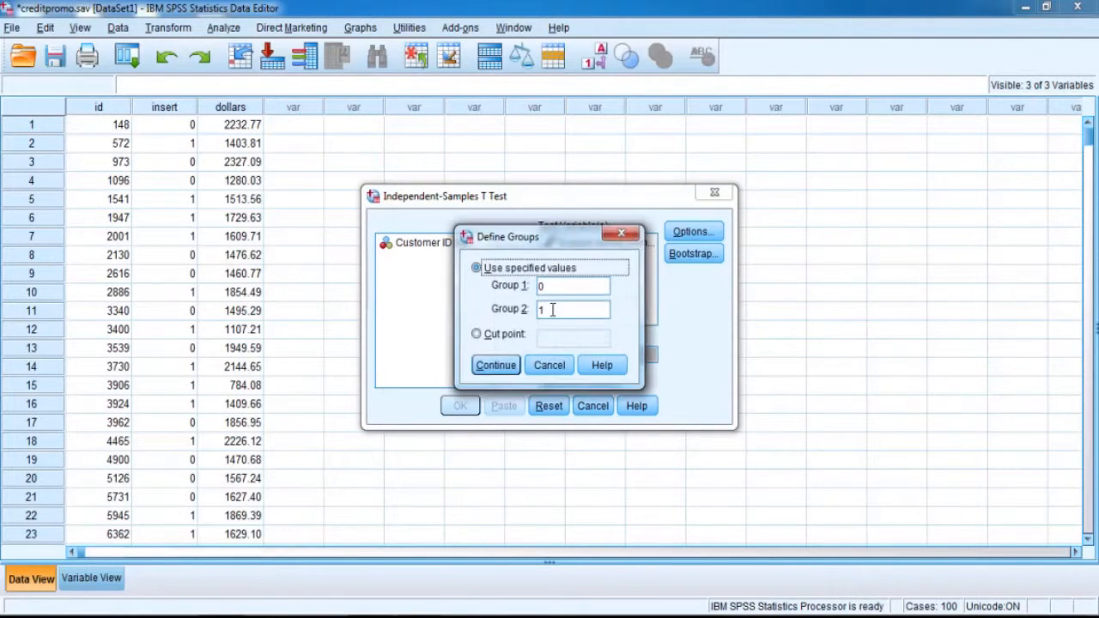
click(552, 287)
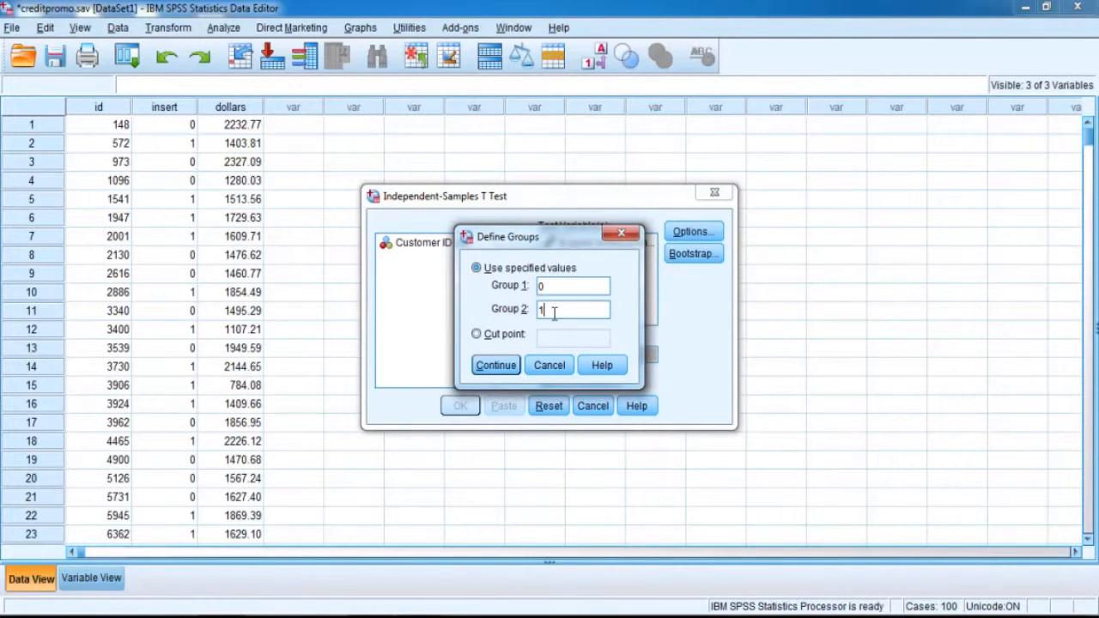
click(494, 365)
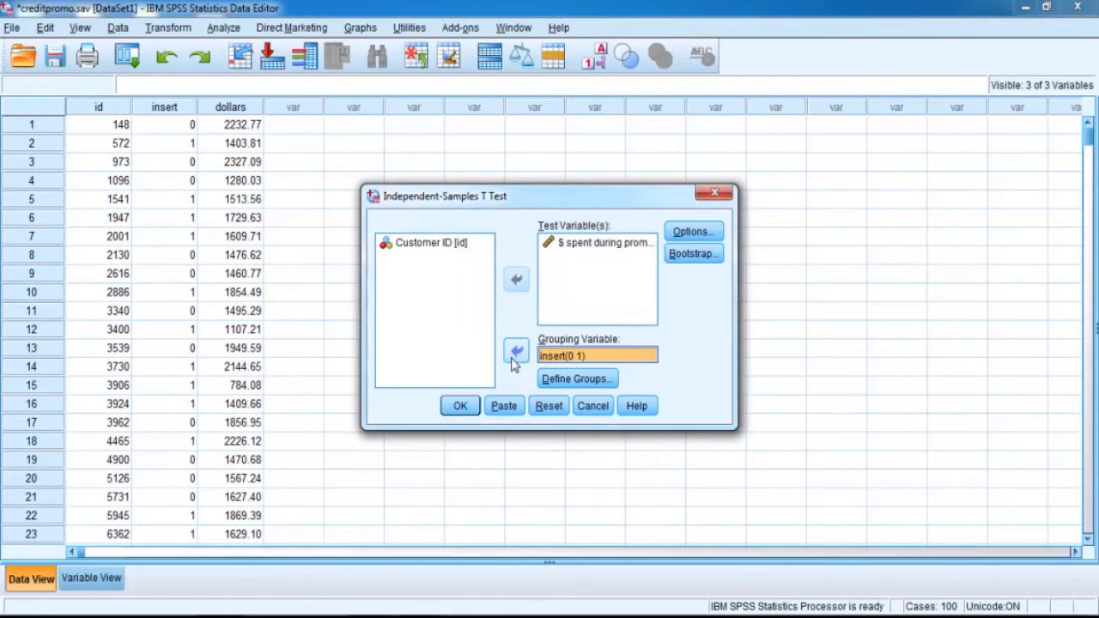
click(459, 410)
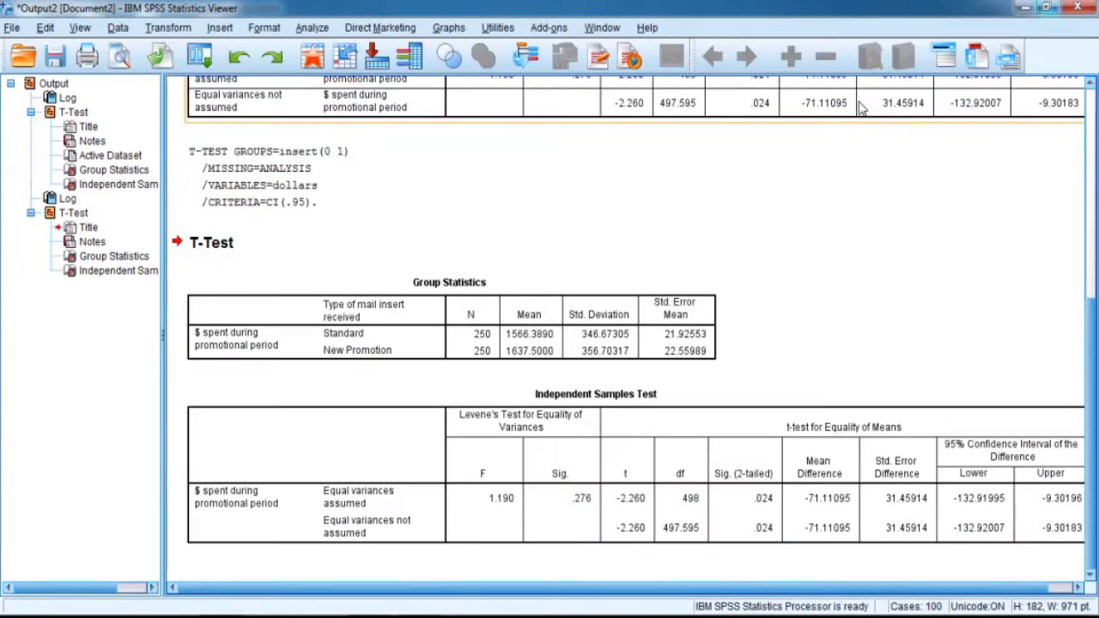
Step: Examine the new Group Statistics and Independent Samples Test tables across their full width
click(860, 100)
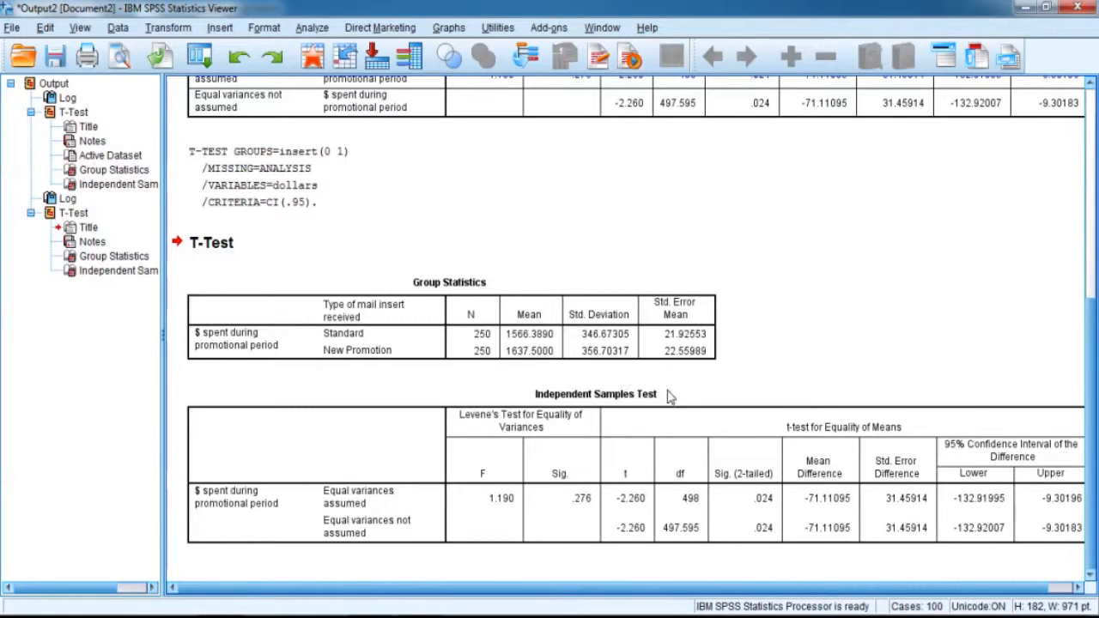
click(1079, 588)
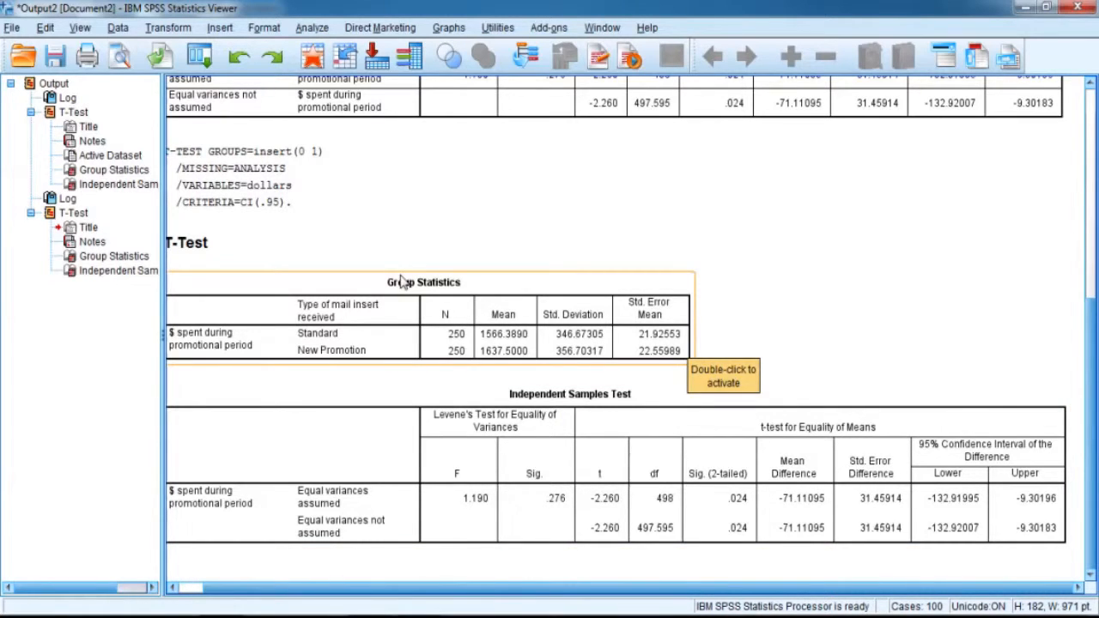
click(180, 591)
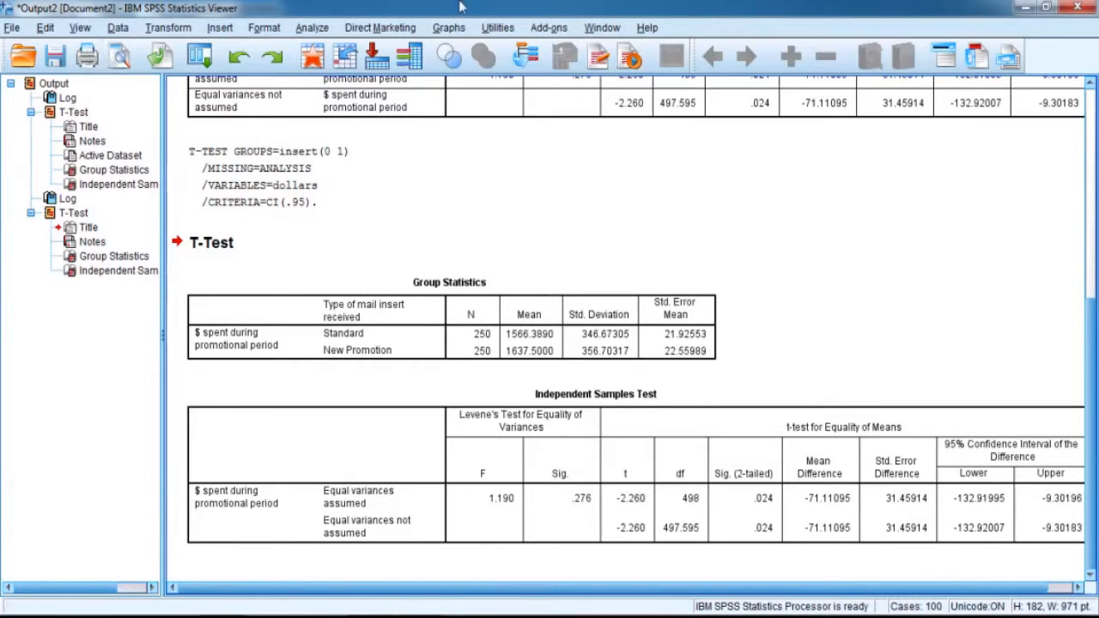
mouse_move(548, 15)
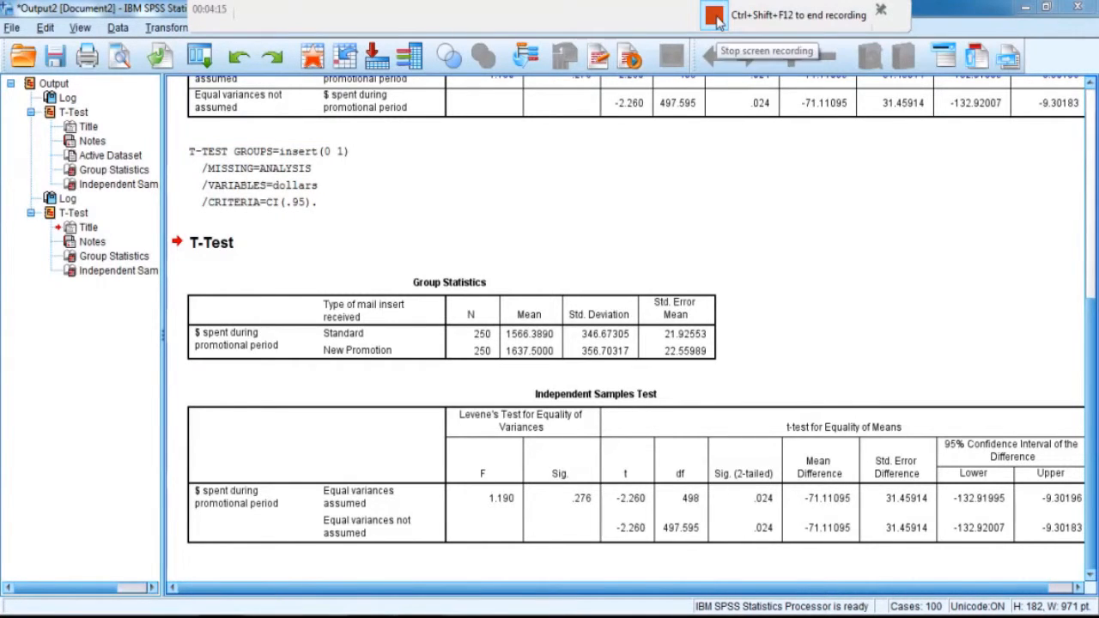
click(881, 11)
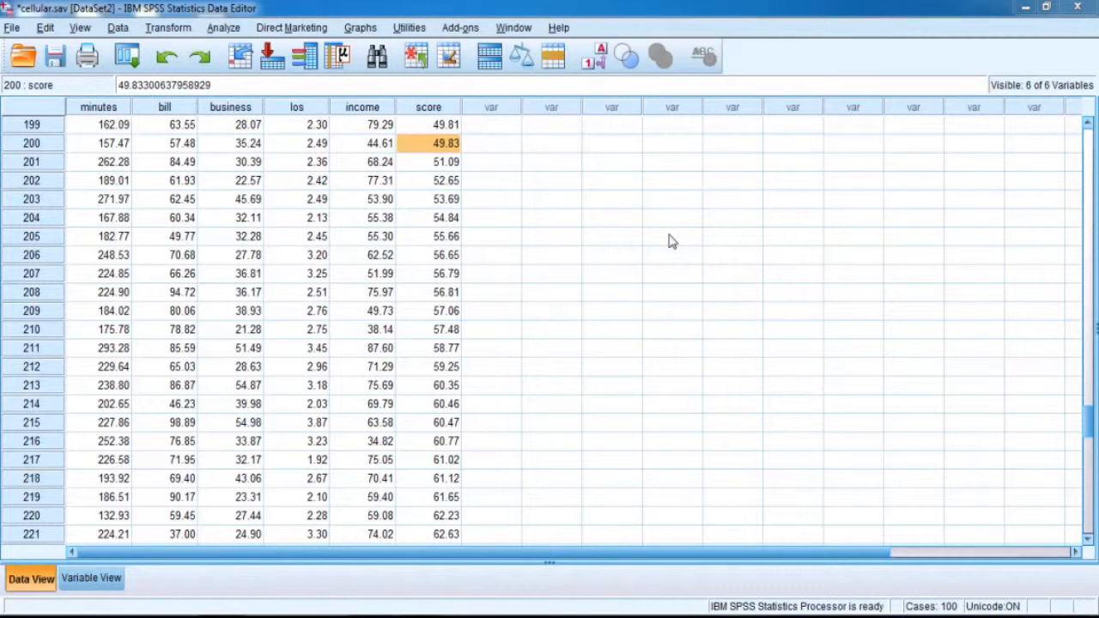
click(225, 29)
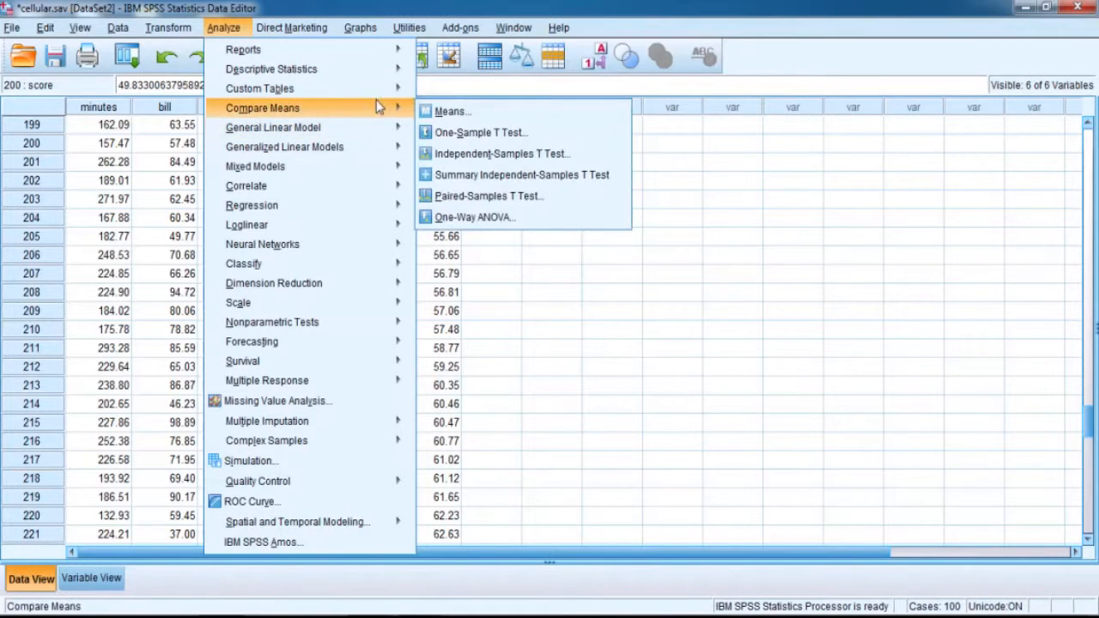
mouse_move(375, 95)
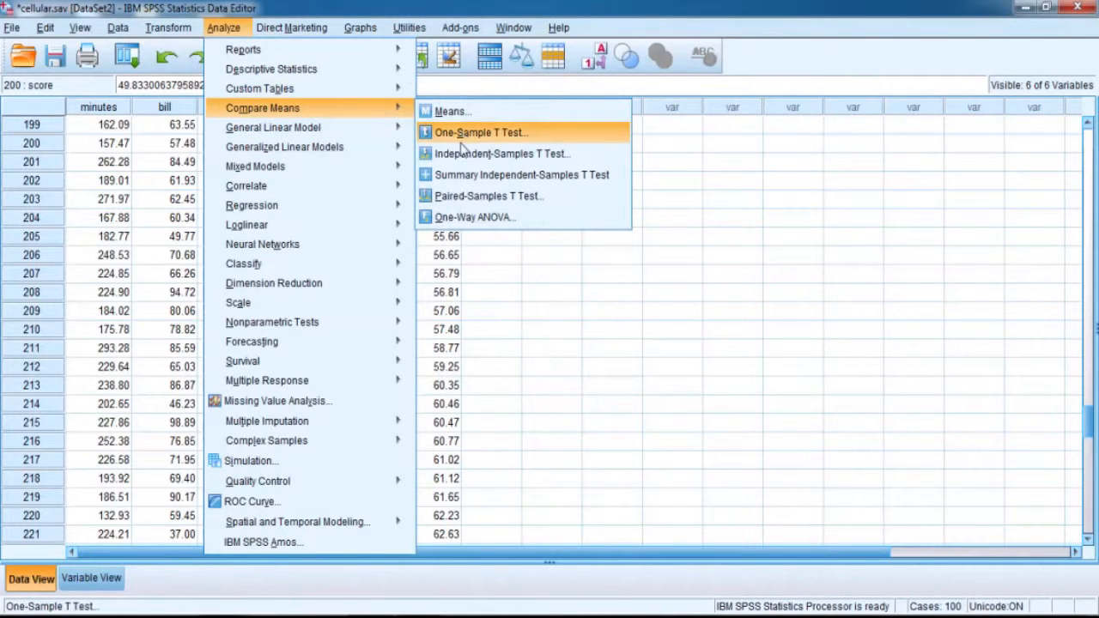
click(463, 154)
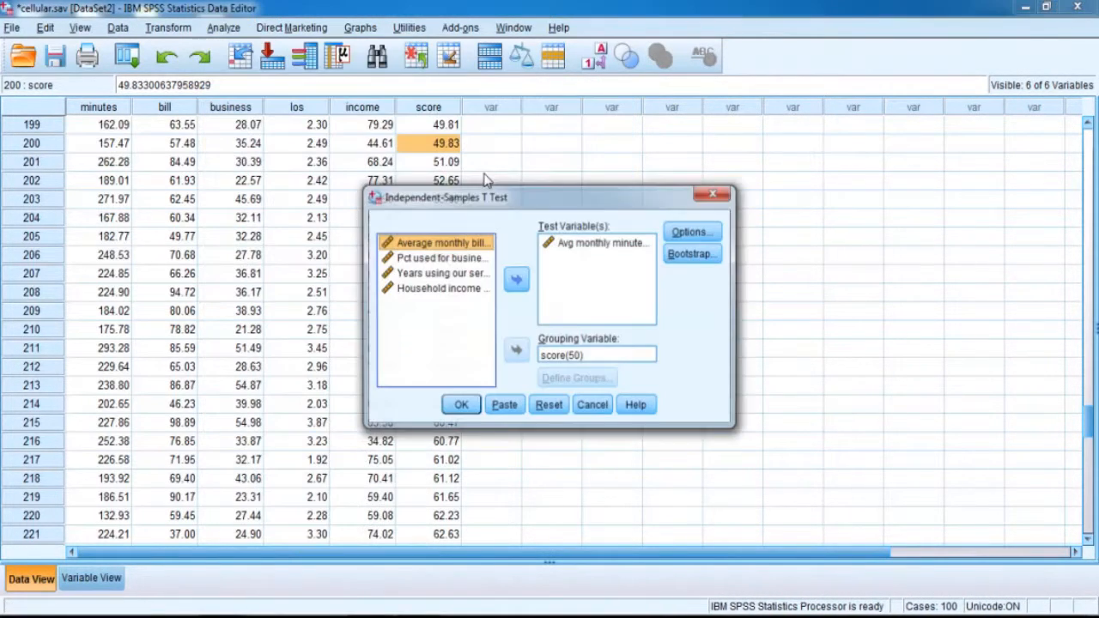
click(567, 355)
click(517, 350)
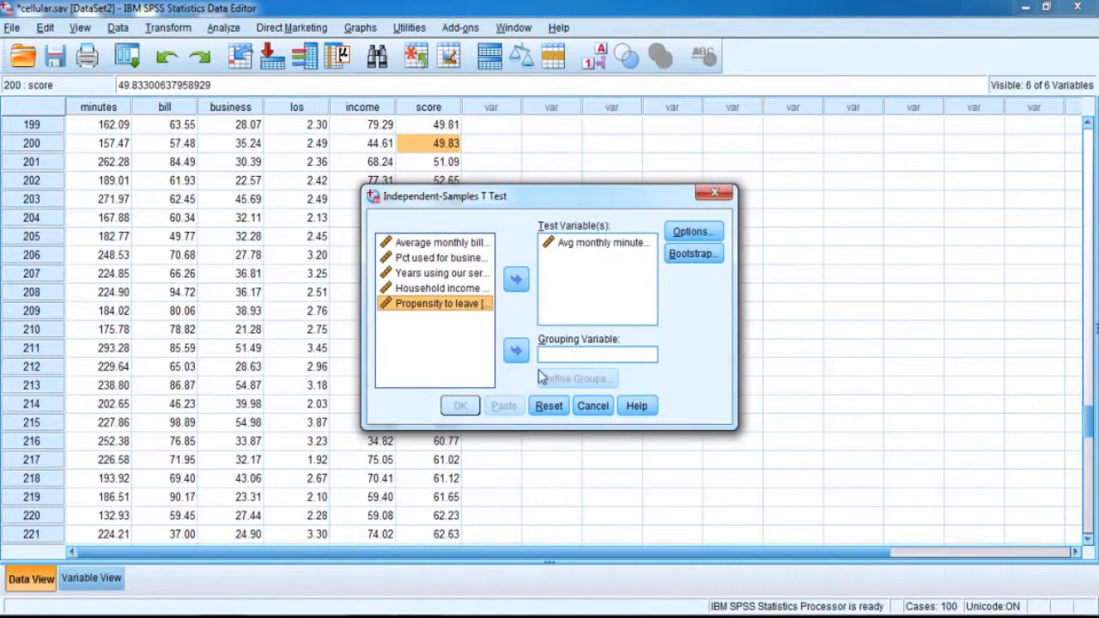
click(516, 350)
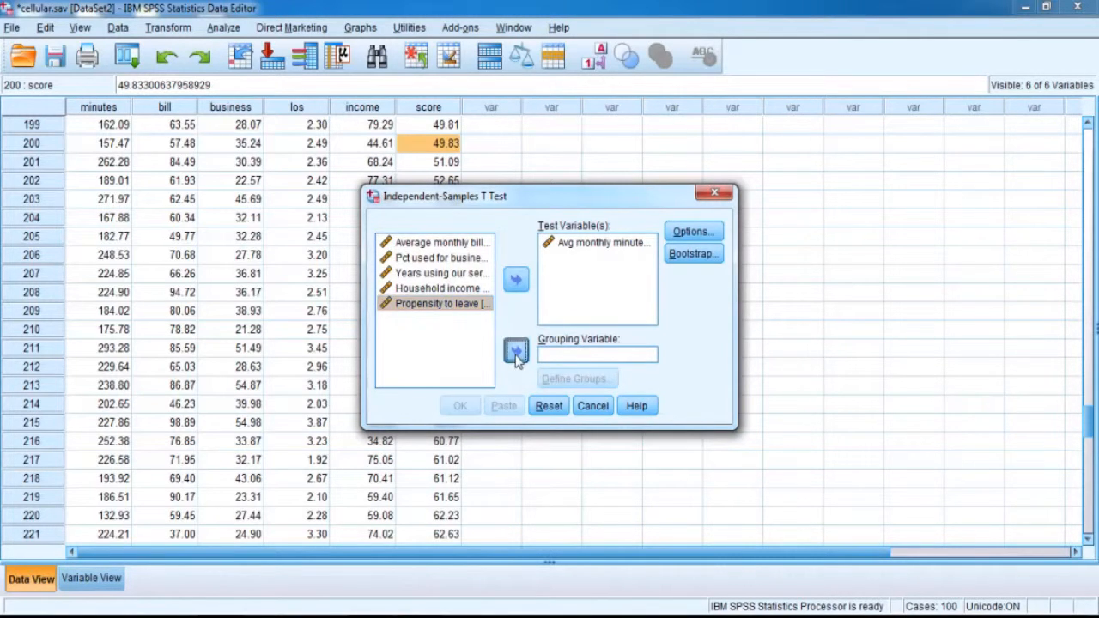
click(548, 381)
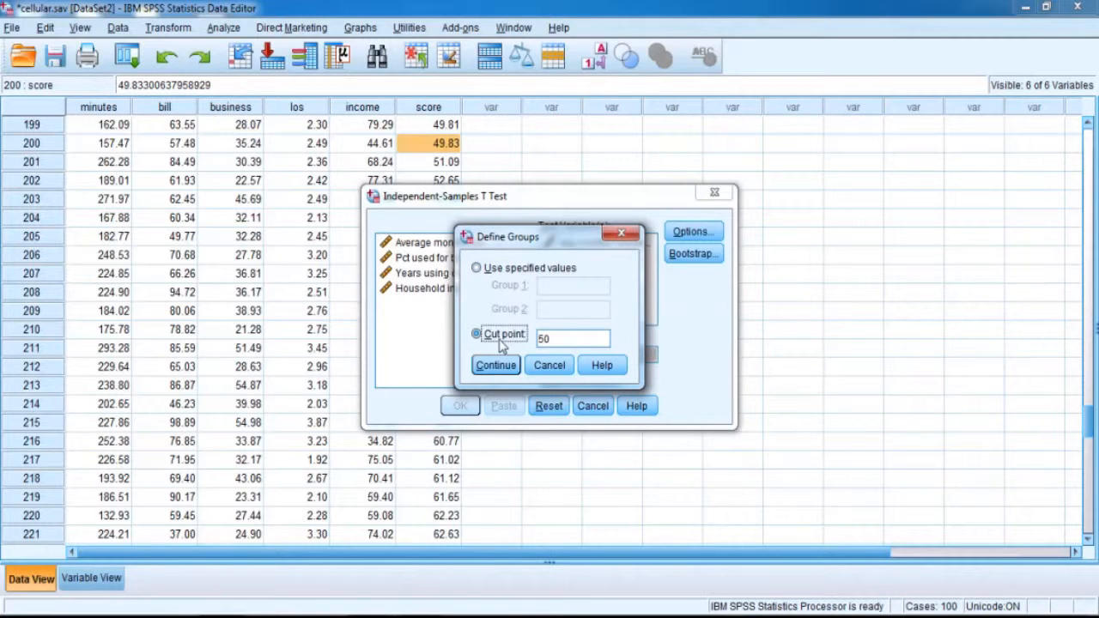
click(534, 370)
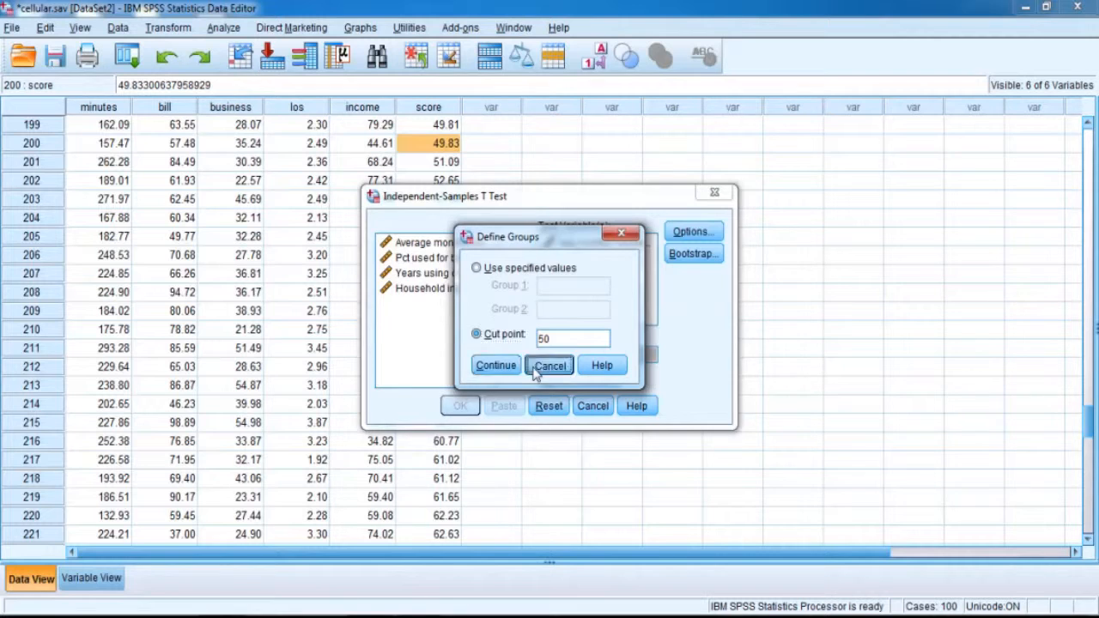
click(714, 195)
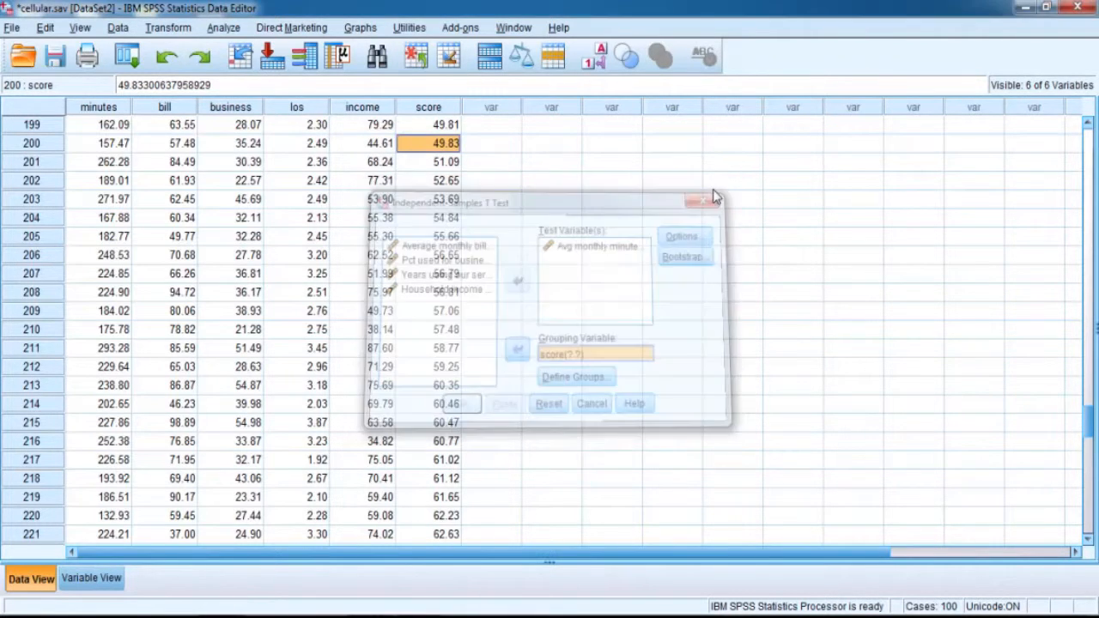
Step: Review the variable definitions of cellular.sav, including the label of the score variable
click(112, 577)
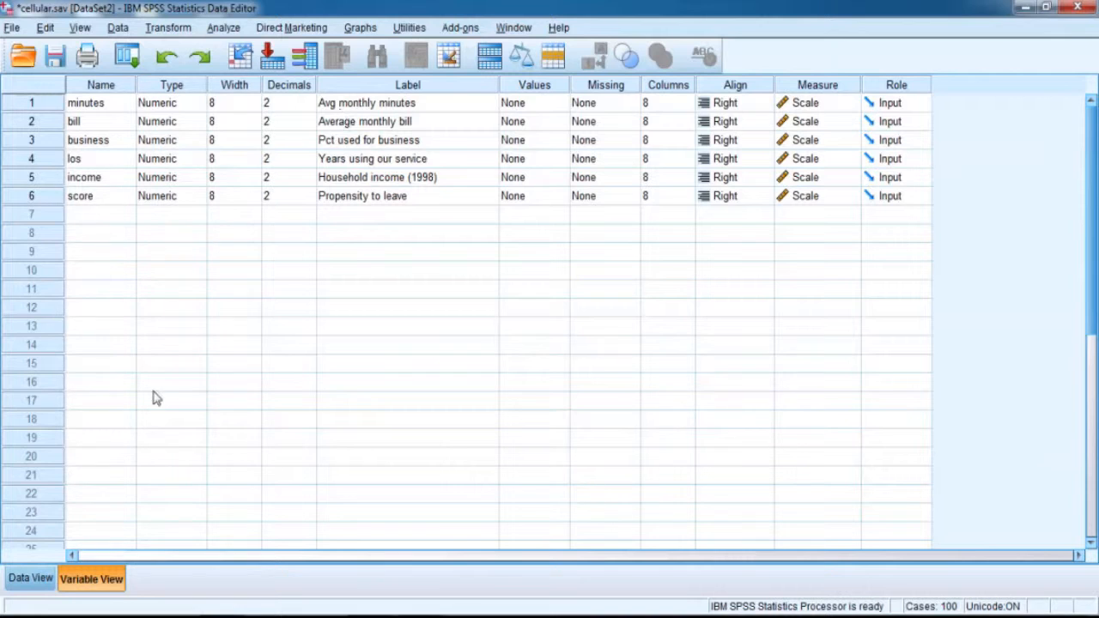
click(351, 201)
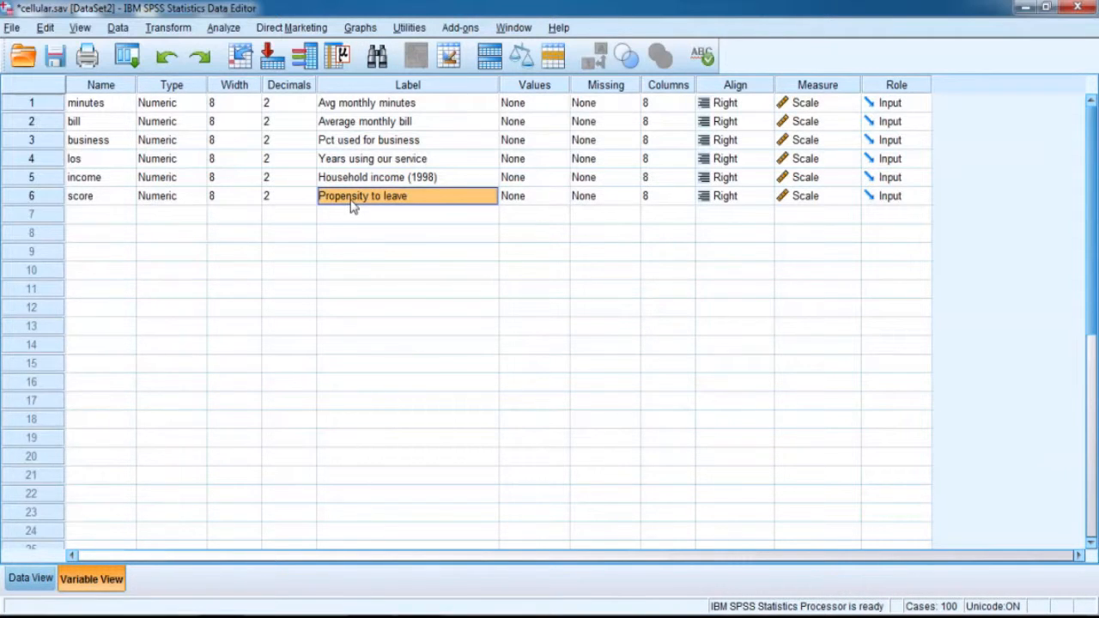
click(34, 589)
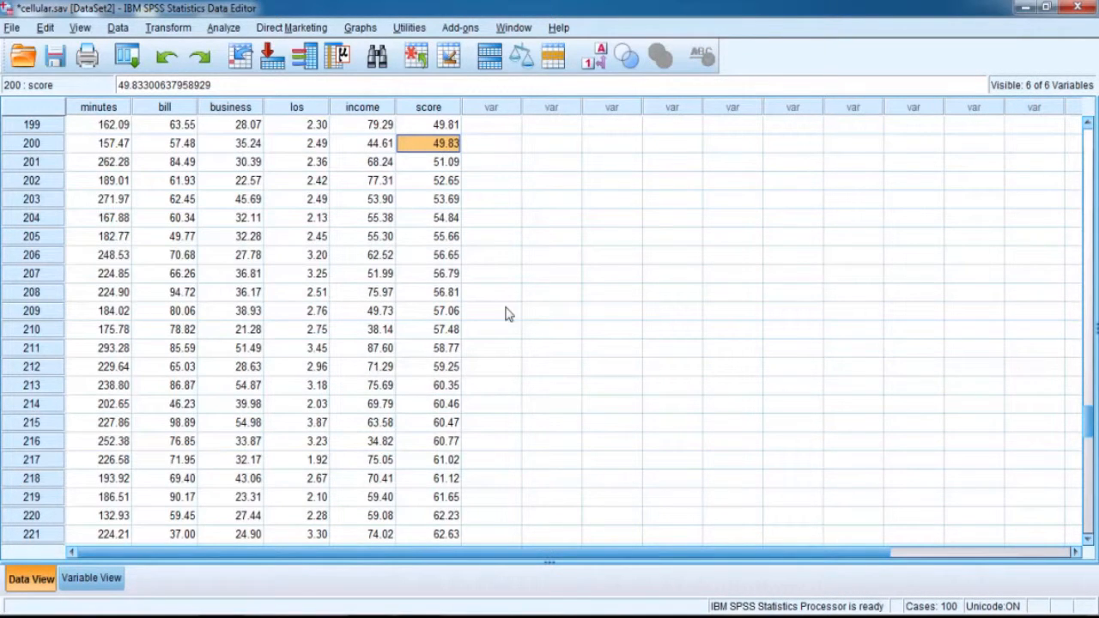
Step: Examine the score values of the cases below and above 50, through to the last case
click(1087, 541)
scroll(1087, 550, down, 4)
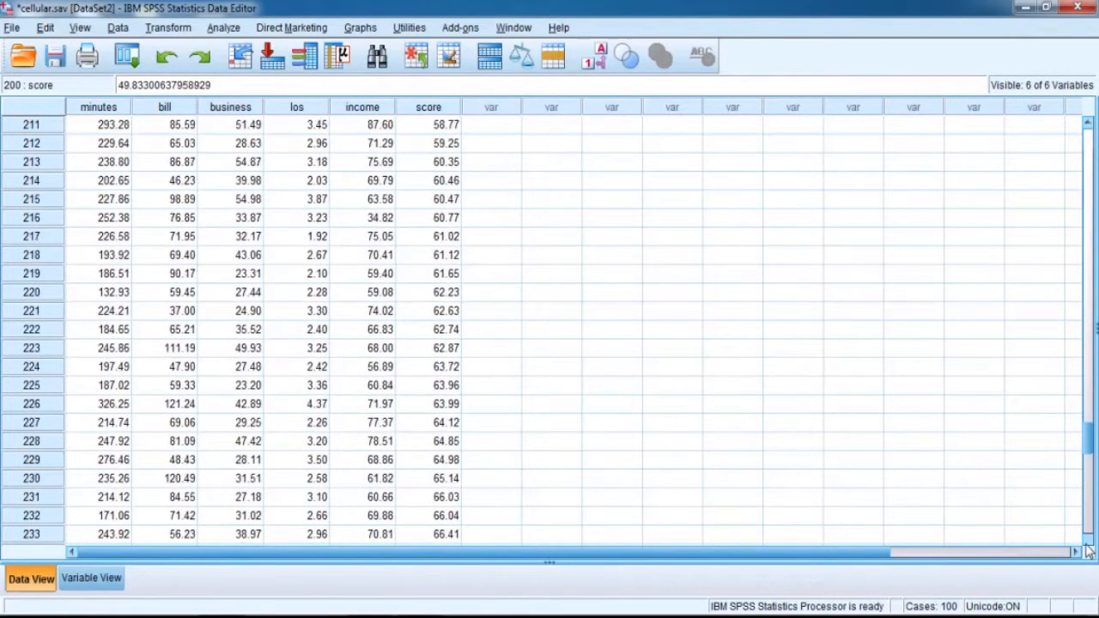
scroll(1087, 549, down, 2)
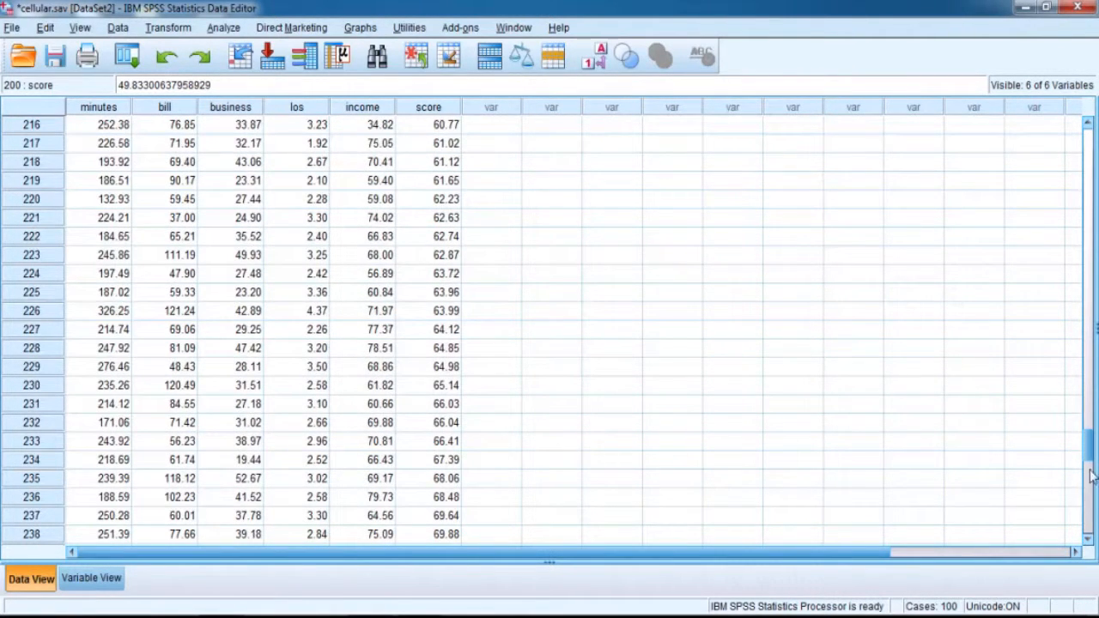
click(1088, 147)
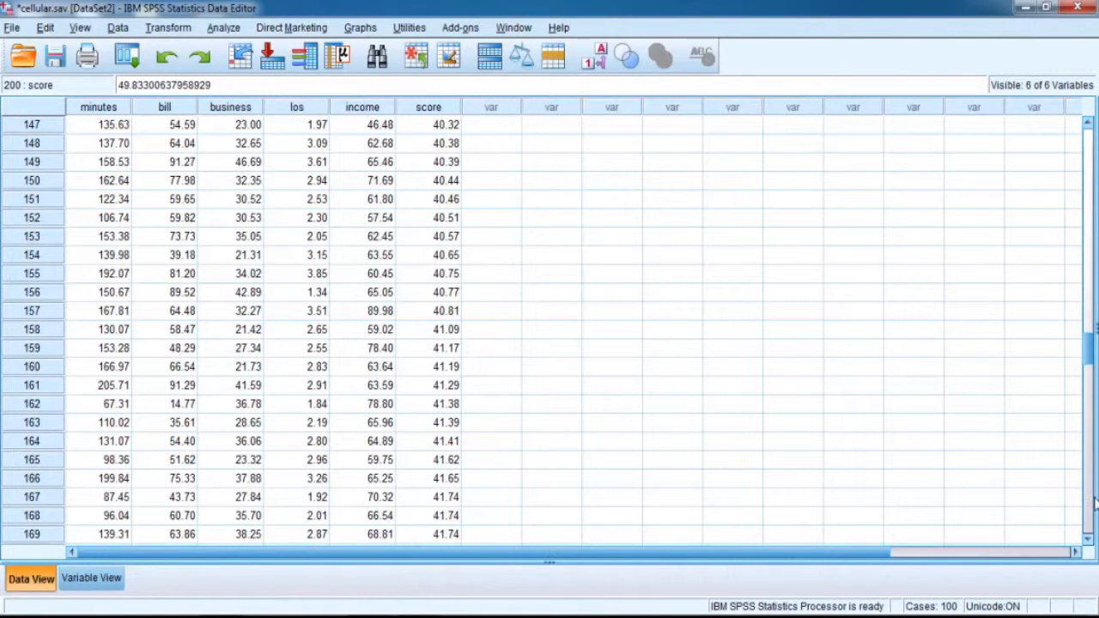
click(1087, 526)
click(1087, 525)
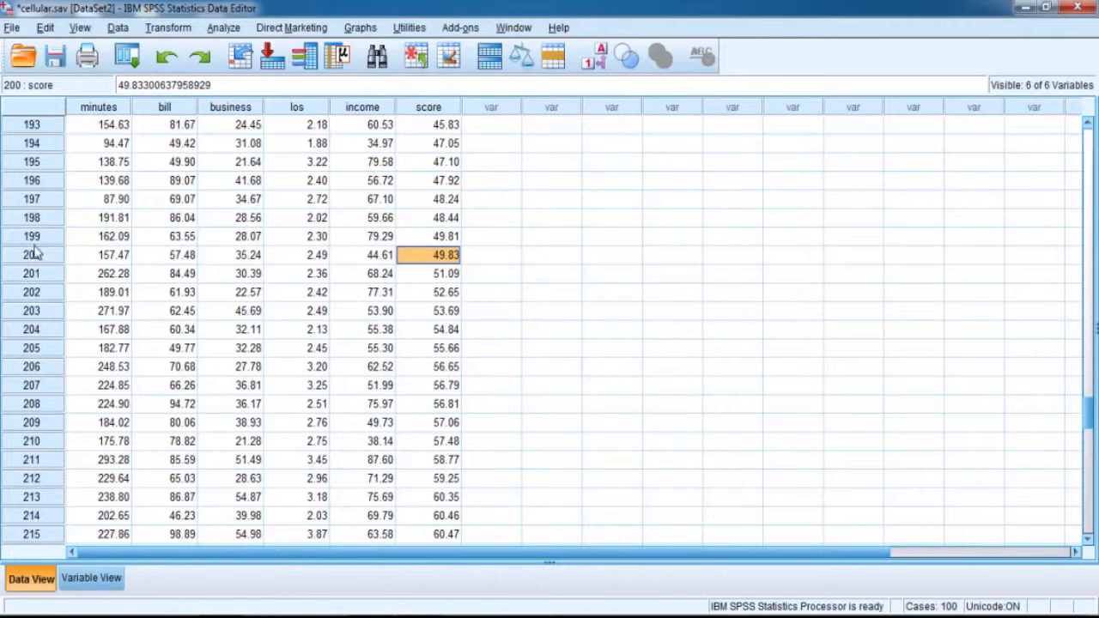
click(1087, 544)
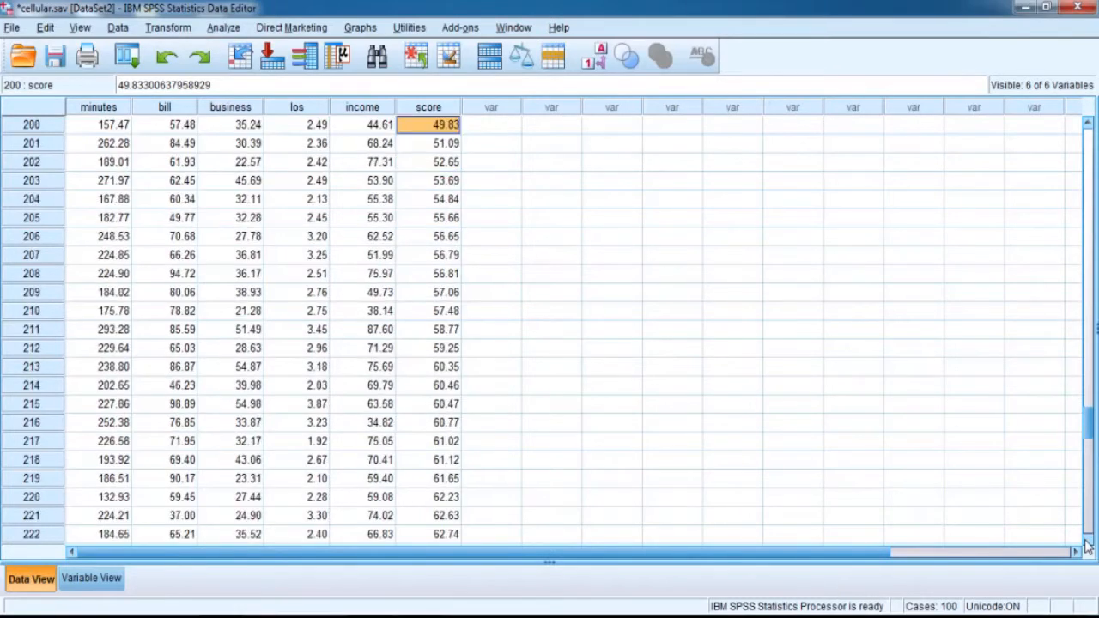
drag(1087, 544, 1087, 544)
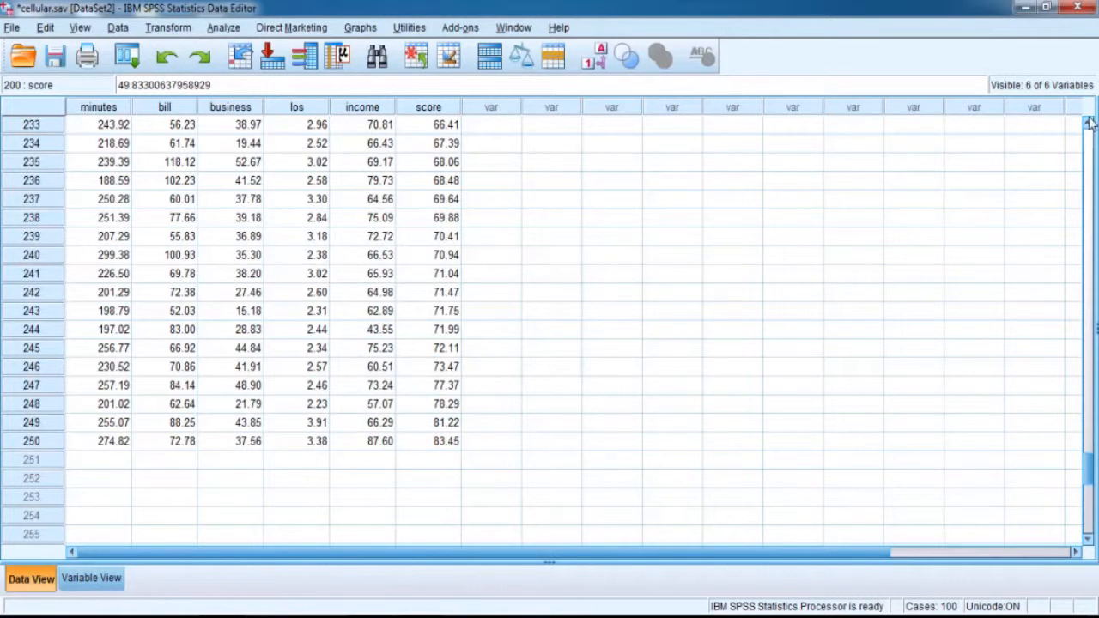
Step: Open the Independent-Samples T Test setup for cellular.sav and widen it until the full variable labels are readable
drag(1089, 125, 1090, 124)
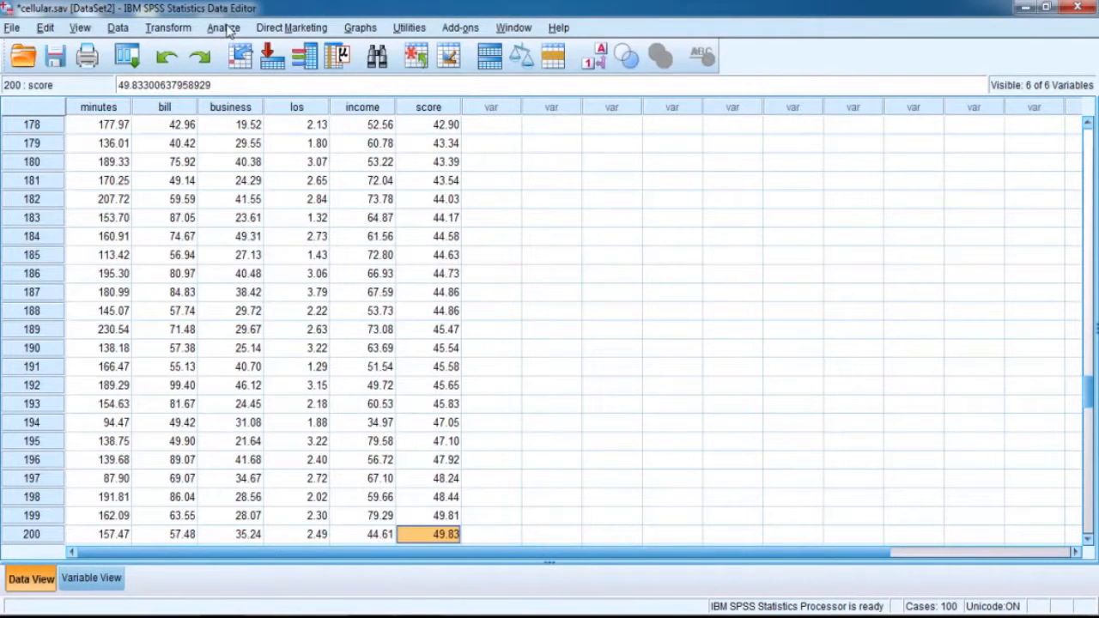
click(225, 27)
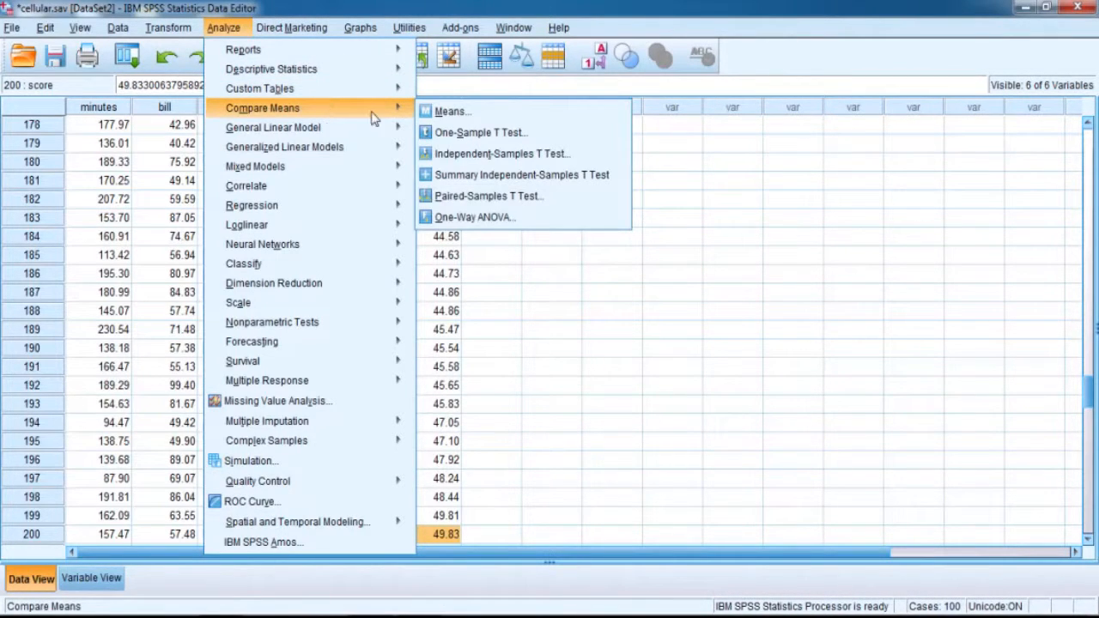
mouse_move(377, 127)
mouse_move(390, 109)
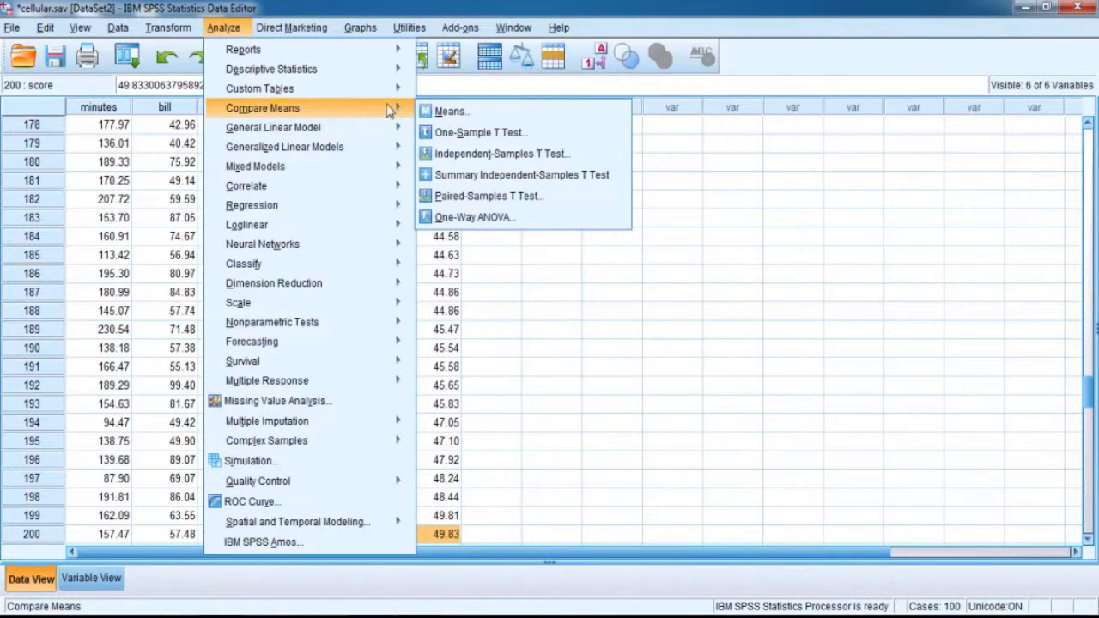
click(447, 158)
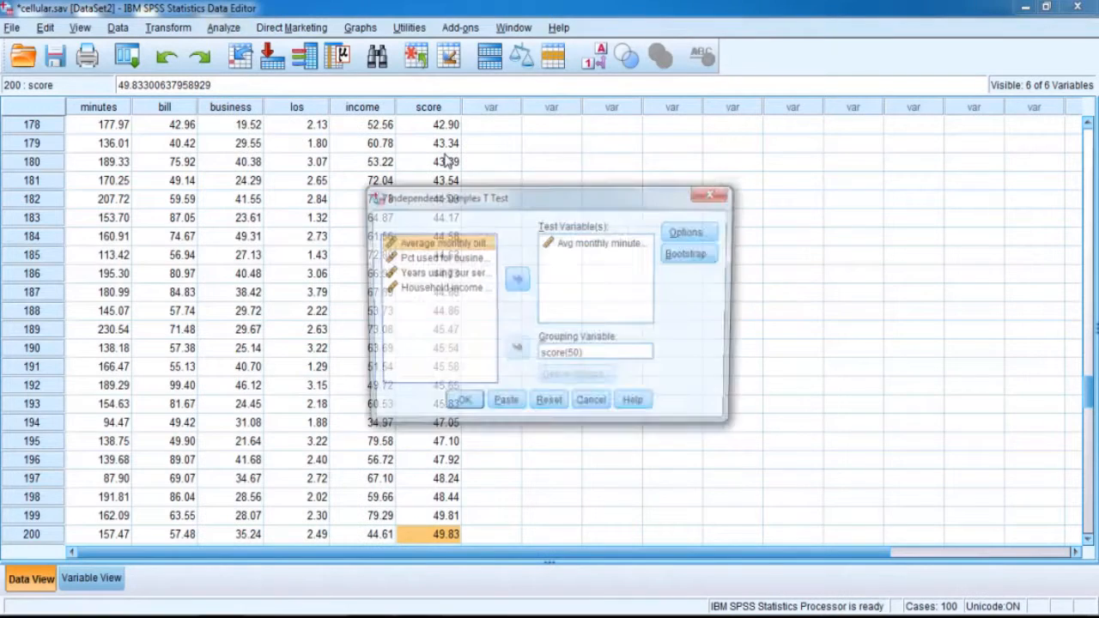
click(585, 244)
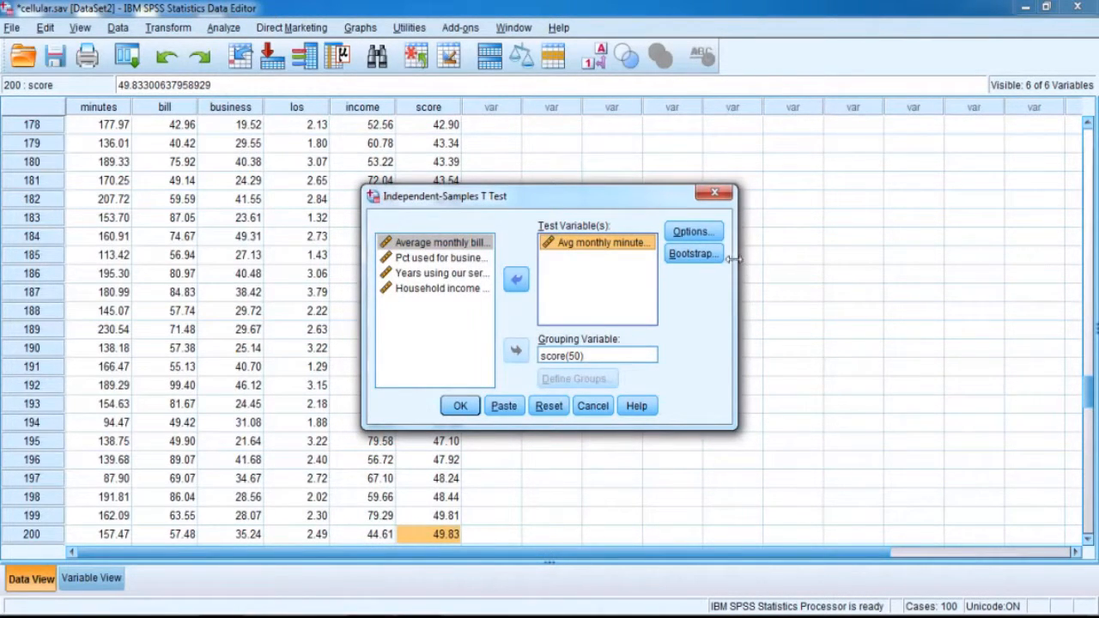
drag(736, 257, 889, 262)
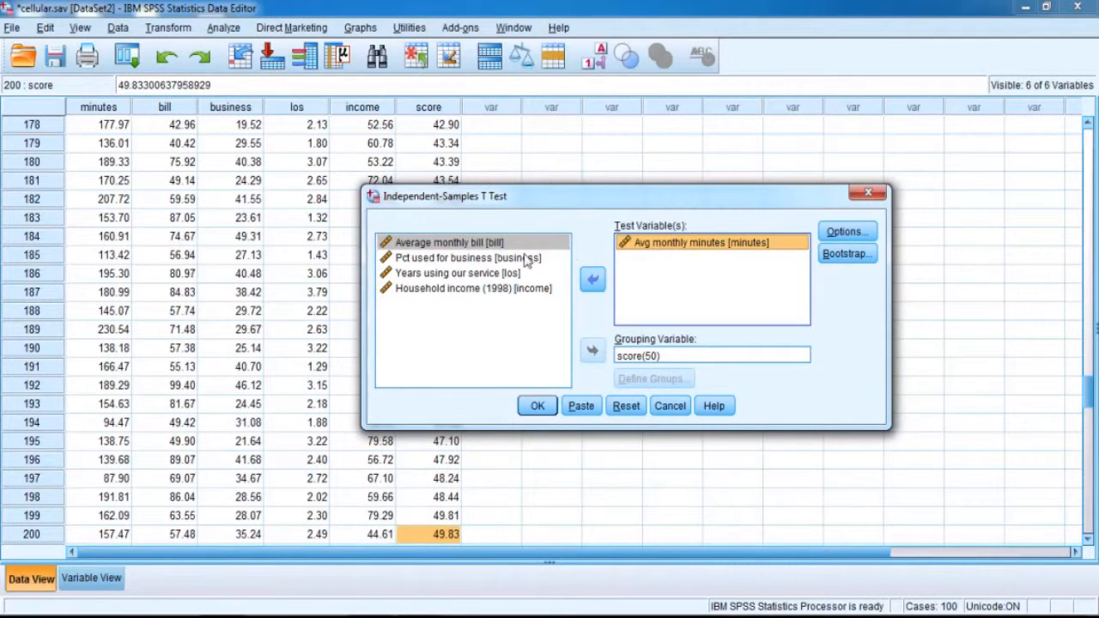
click(458, 259)
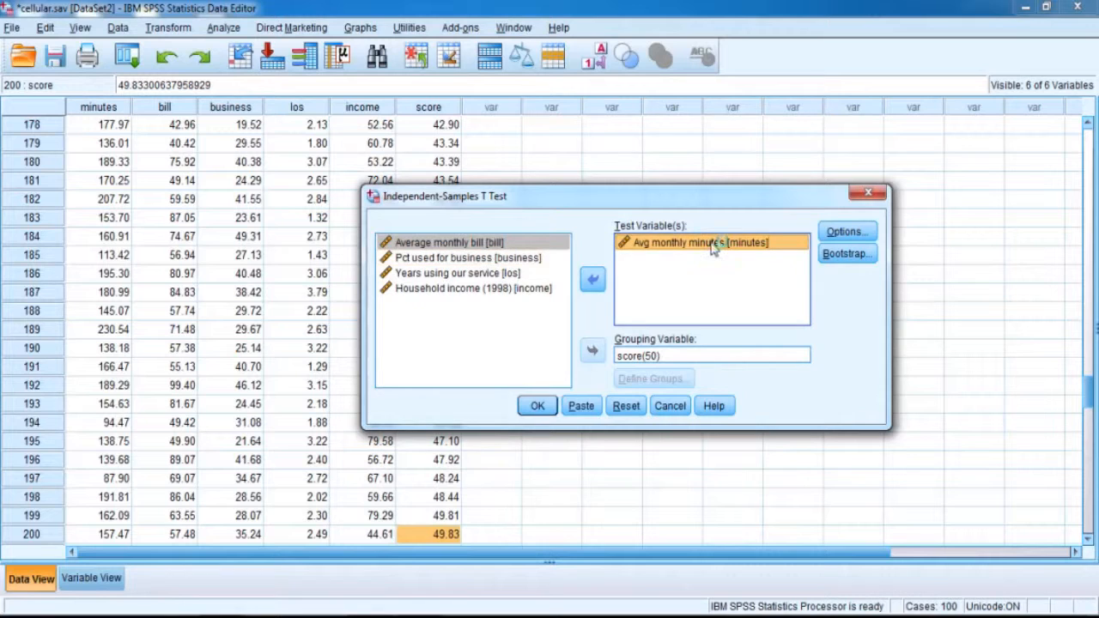
Step: Remove and reassign Propensity to leave [score] as the grouping variable, define its cut point as 50, and close the t test setup
click(629, 358)
click(592, 353)
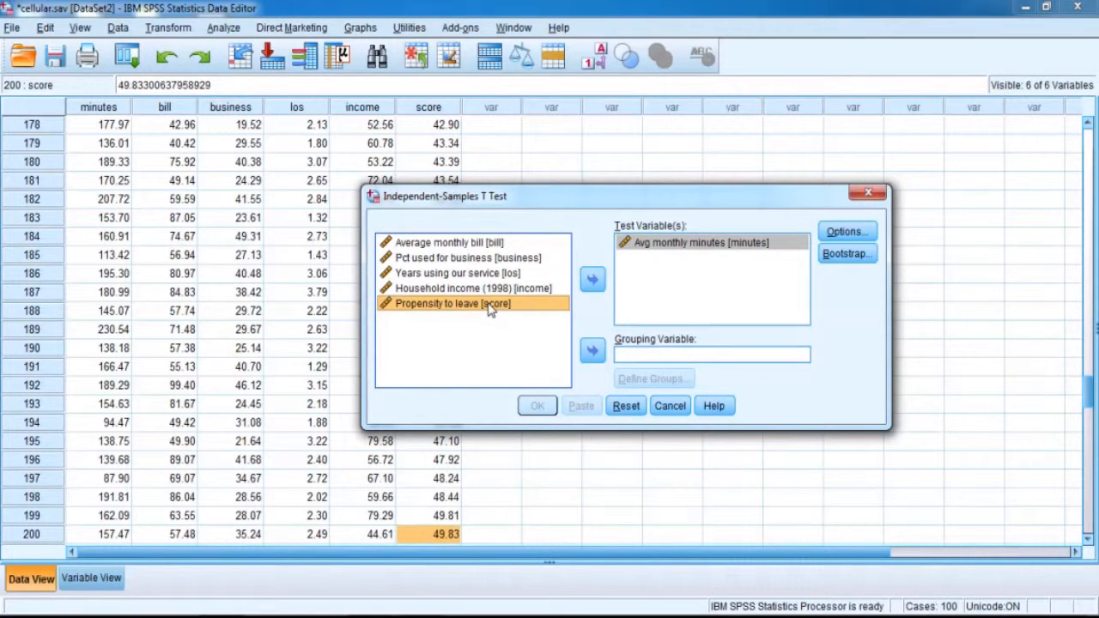
click(591, 353)
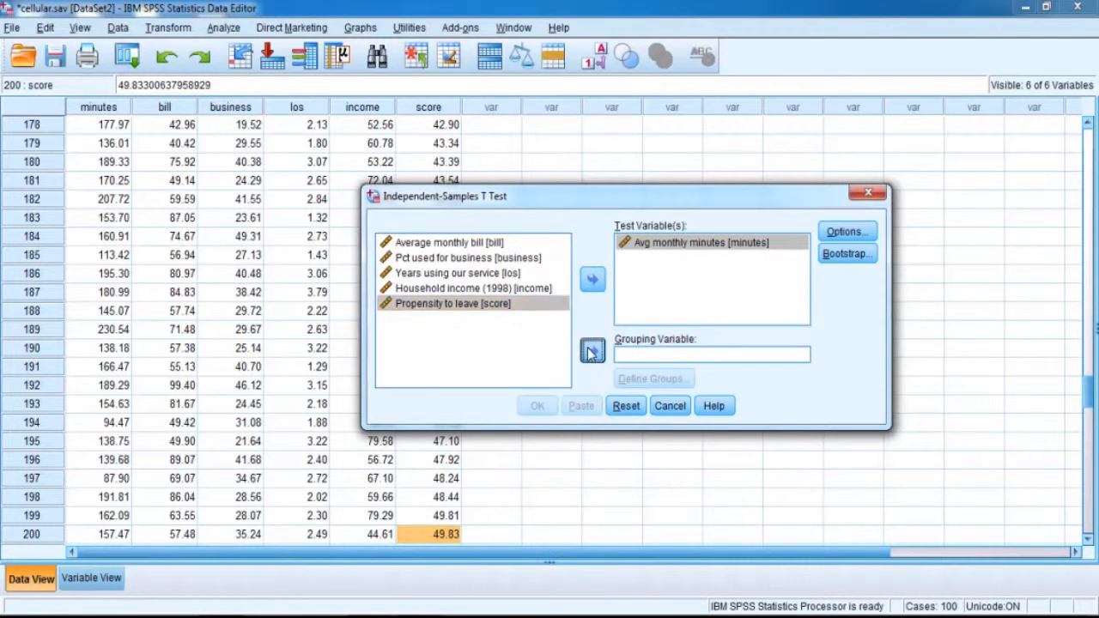
click(634, 381)
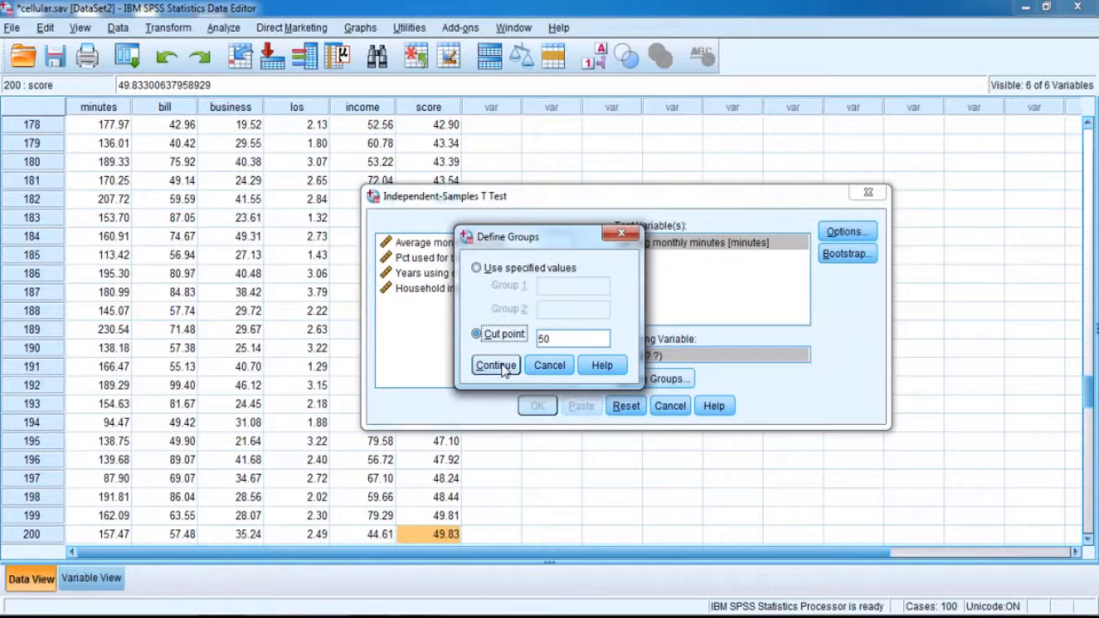
click(503, 368)
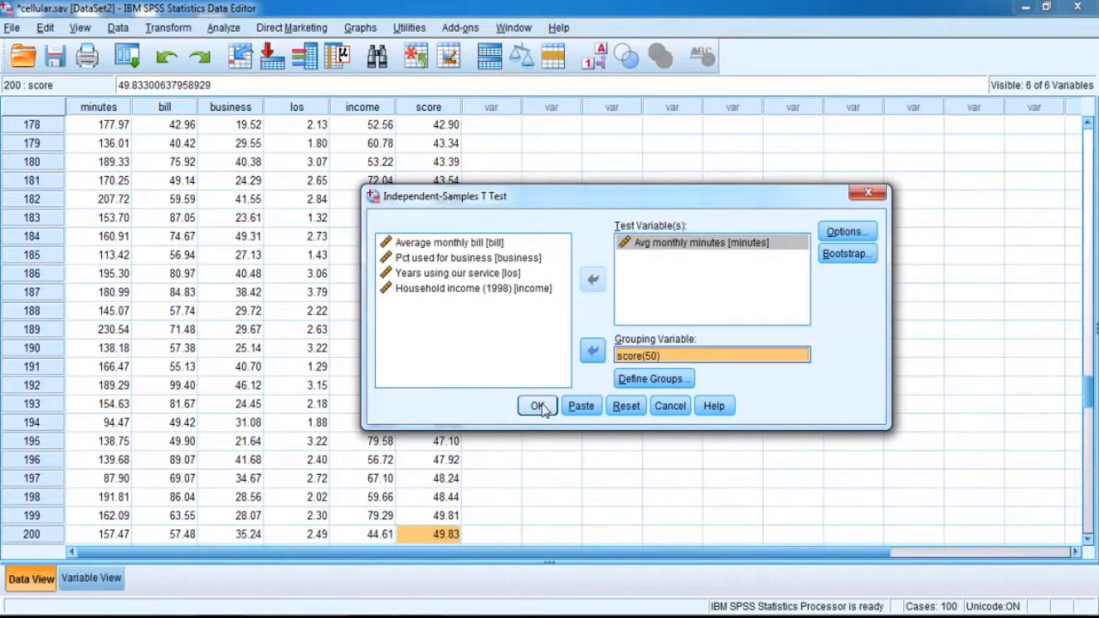
click(537, 406)
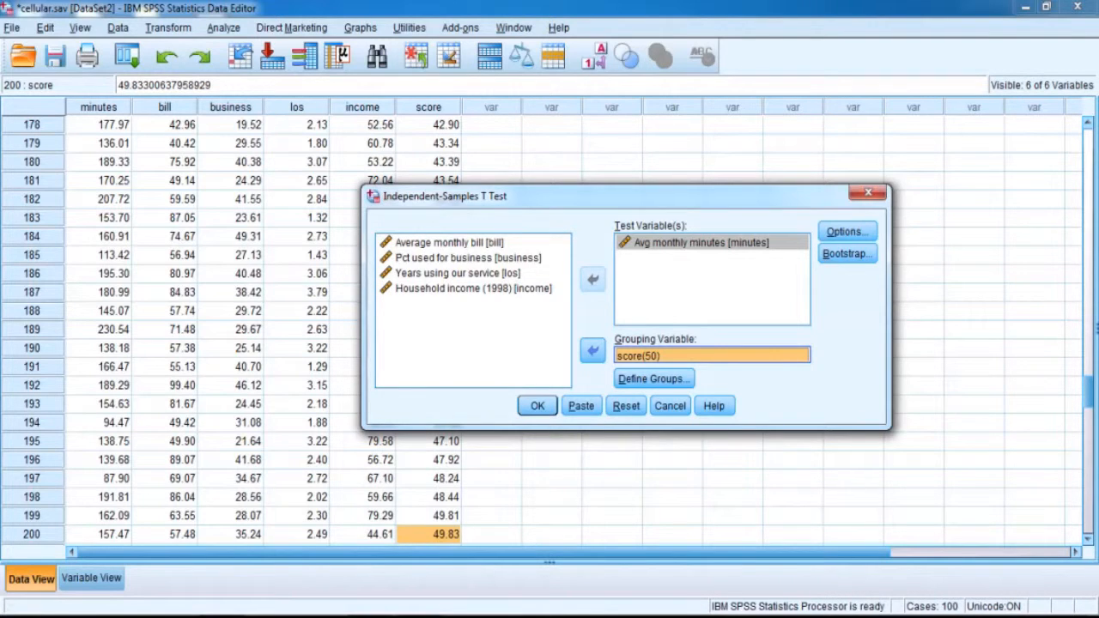
mouse_move(421, 616)
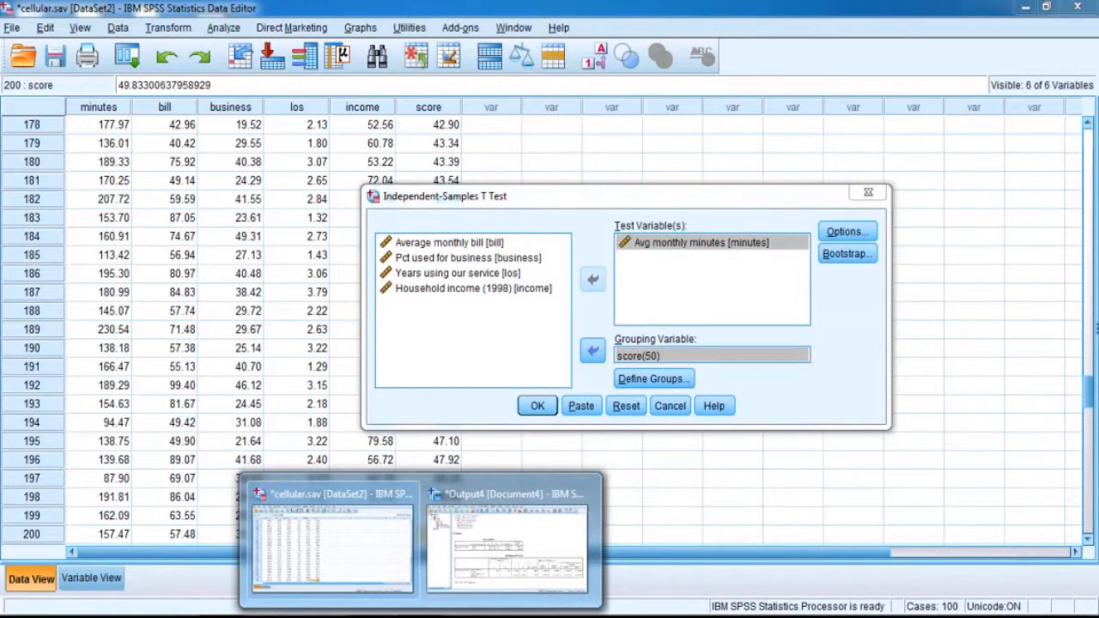
click(868, 193)
Step: Switch to the output document and examine the Group Statistics and Independent Samples Test tables for average monthly minutes
mouse_move(421, 616)
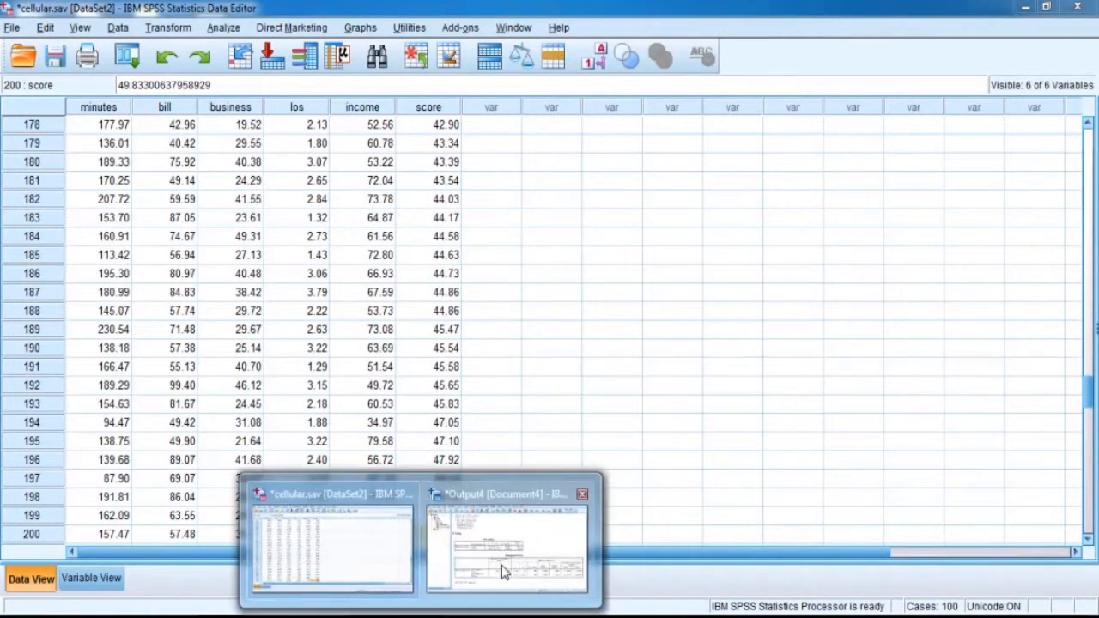
click(505, 570)
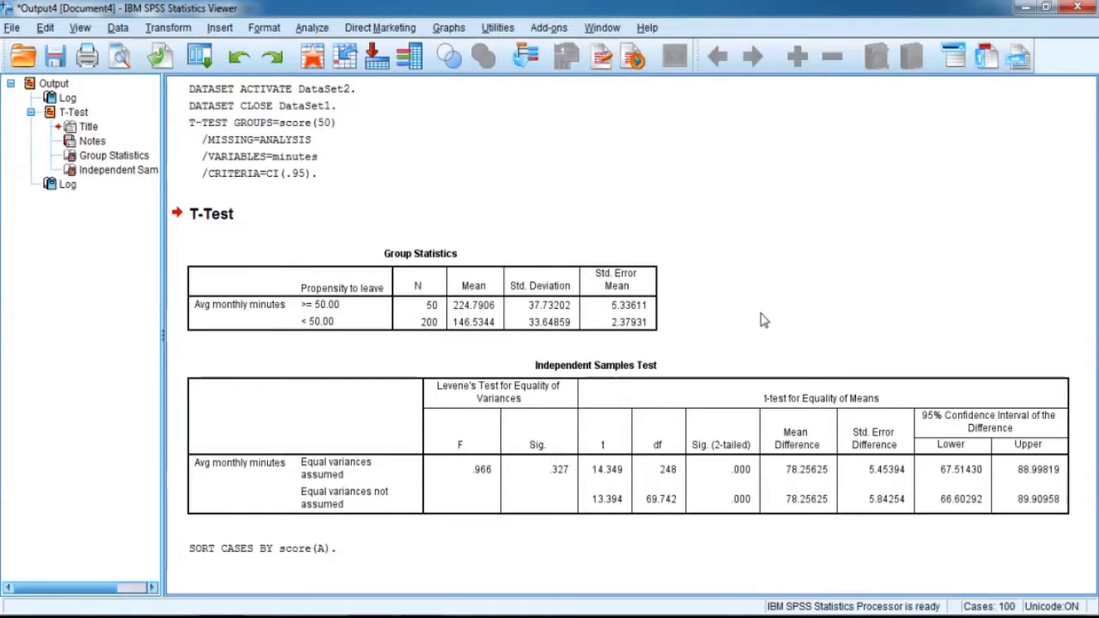
click(569, 422)
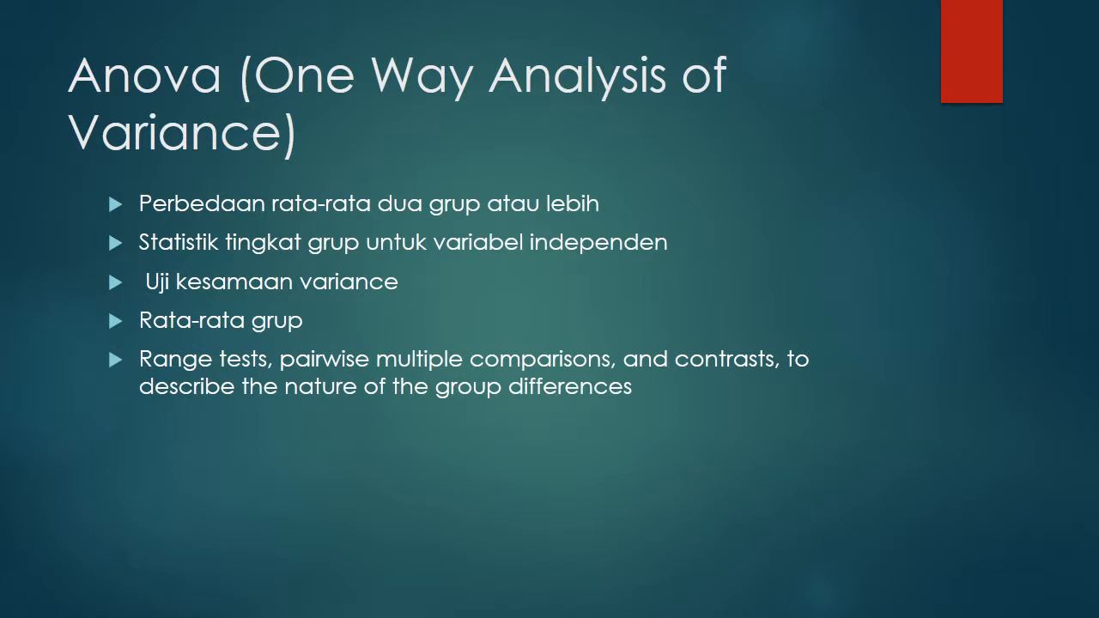
key(Right)
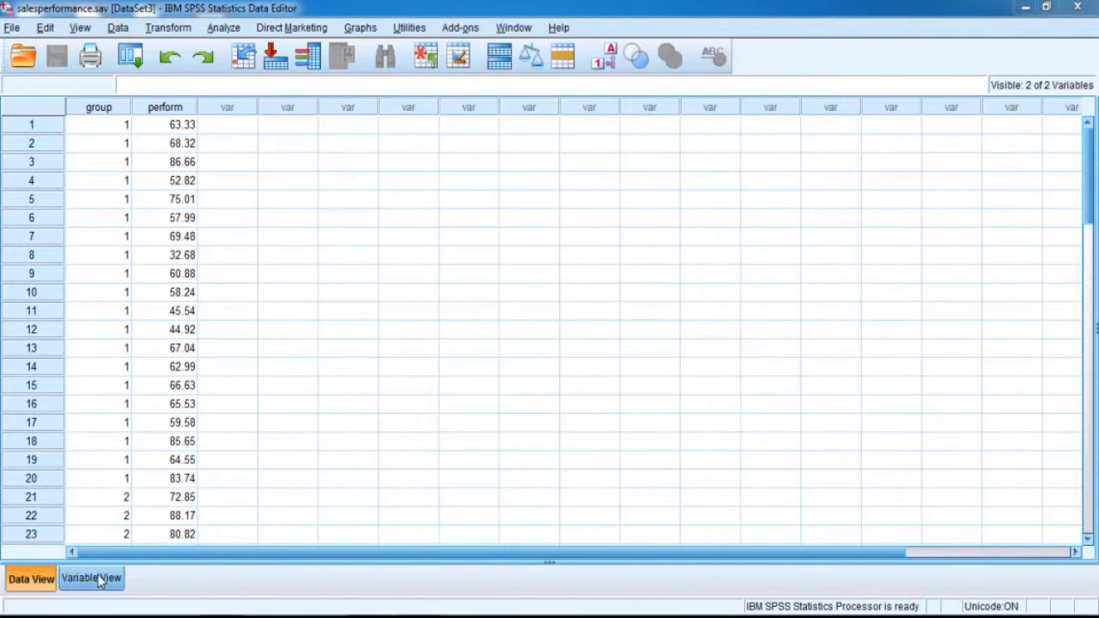
Step: Examine the group and perform values in salesperformance.sav from the first case through to the last
click(1088, 532)
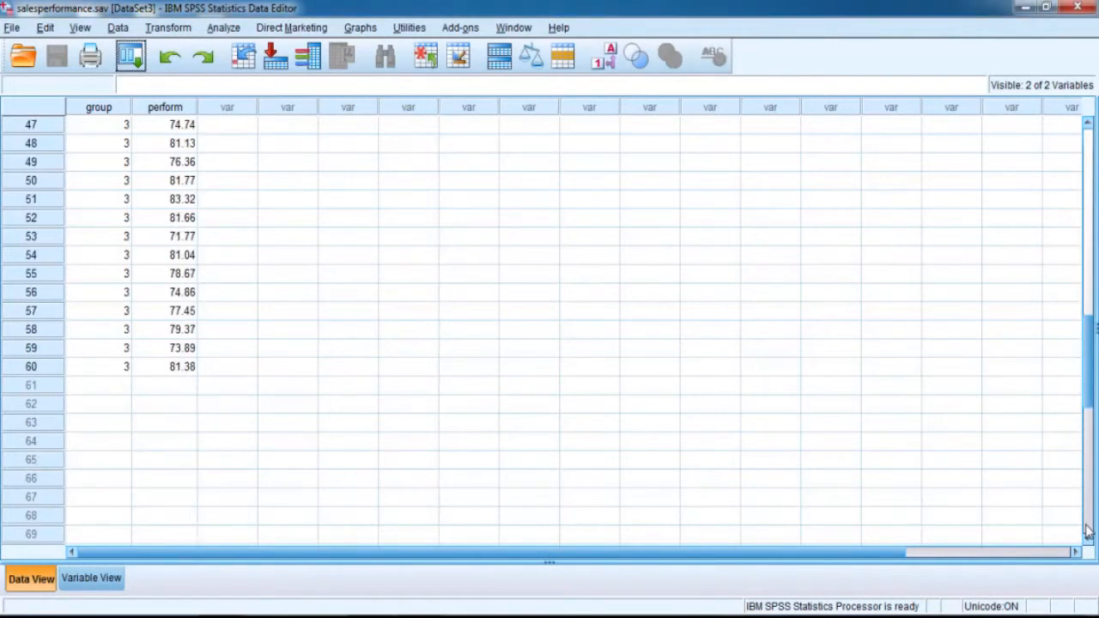
click(1087, 158)
click(1087, 158)
click(1088, 158)
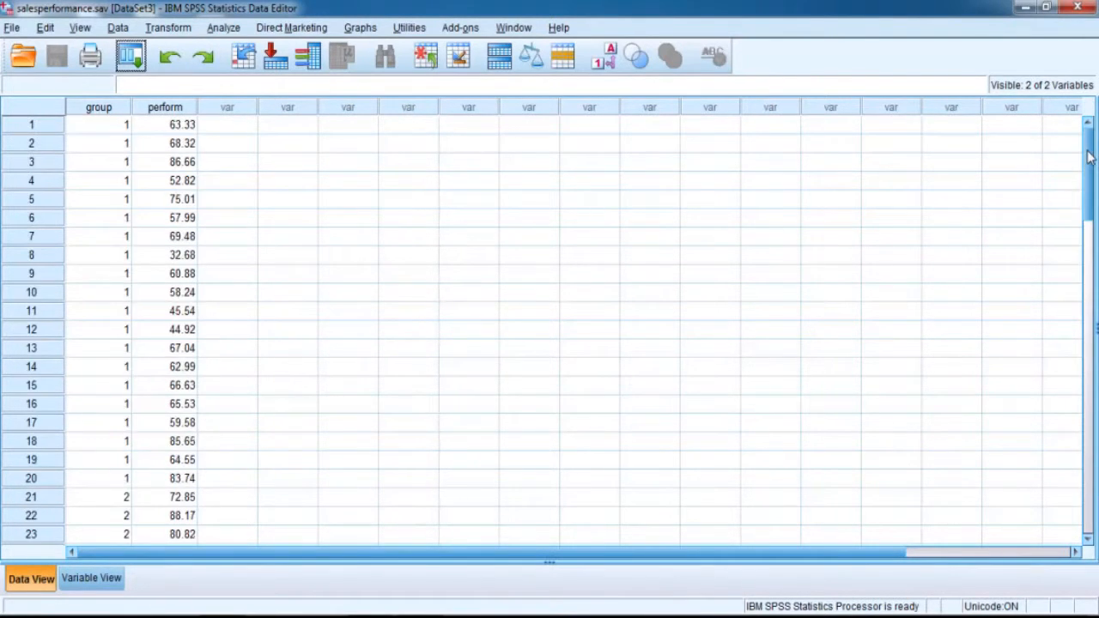
Step: Review the variable definitions of group and perform against the data, widening the Label column to read both labels in full
click(95, 577)
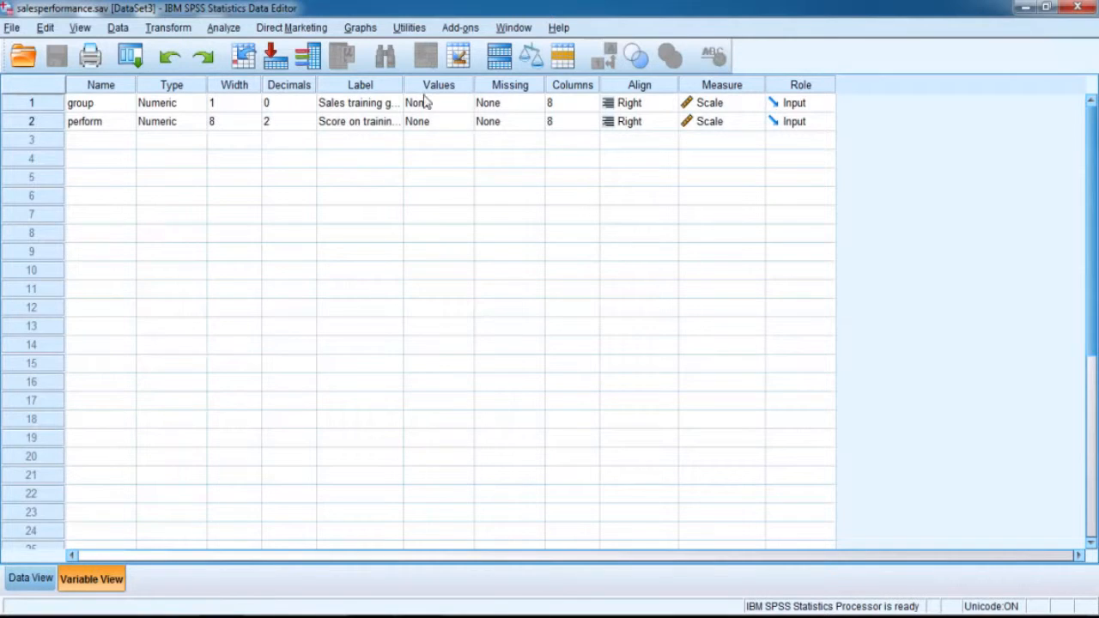
drag(401, 83, 462, 91)
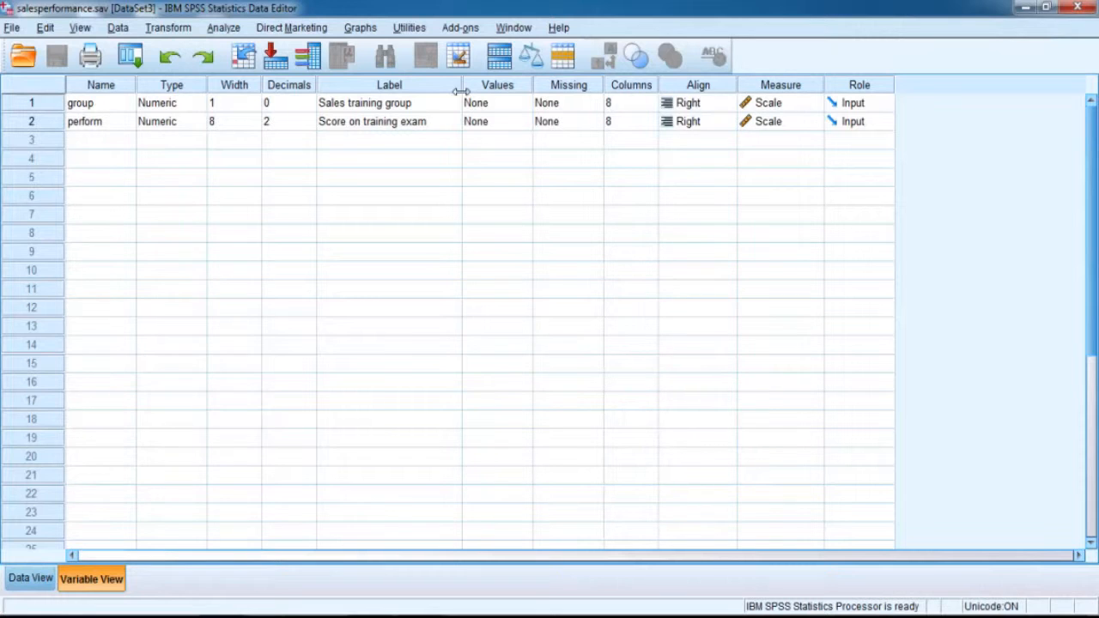
click(21, 582)
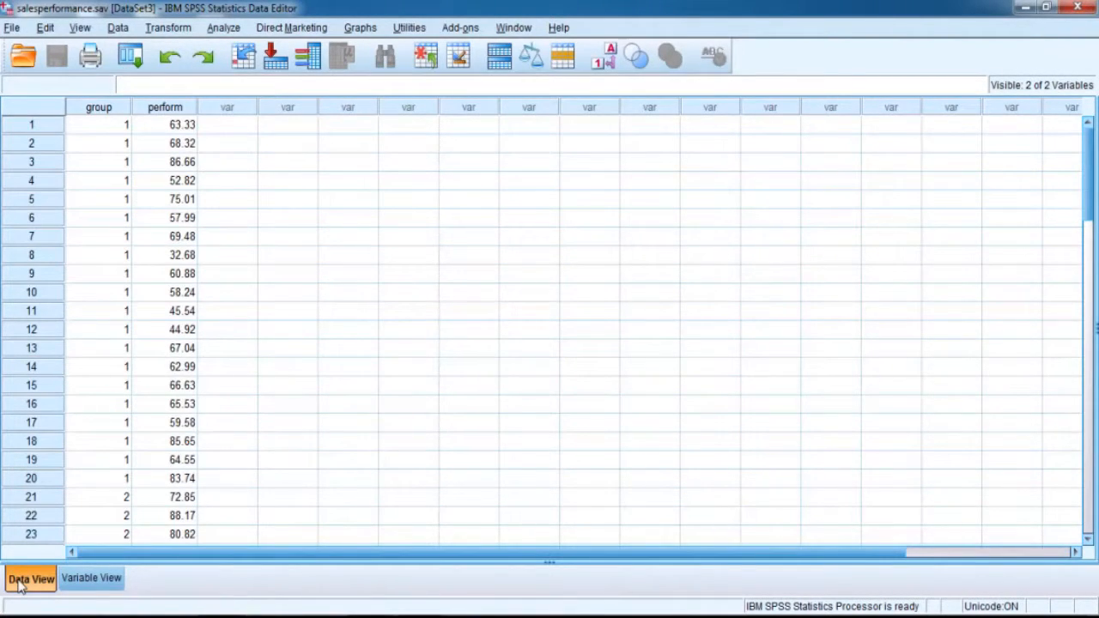
click(99, 577)
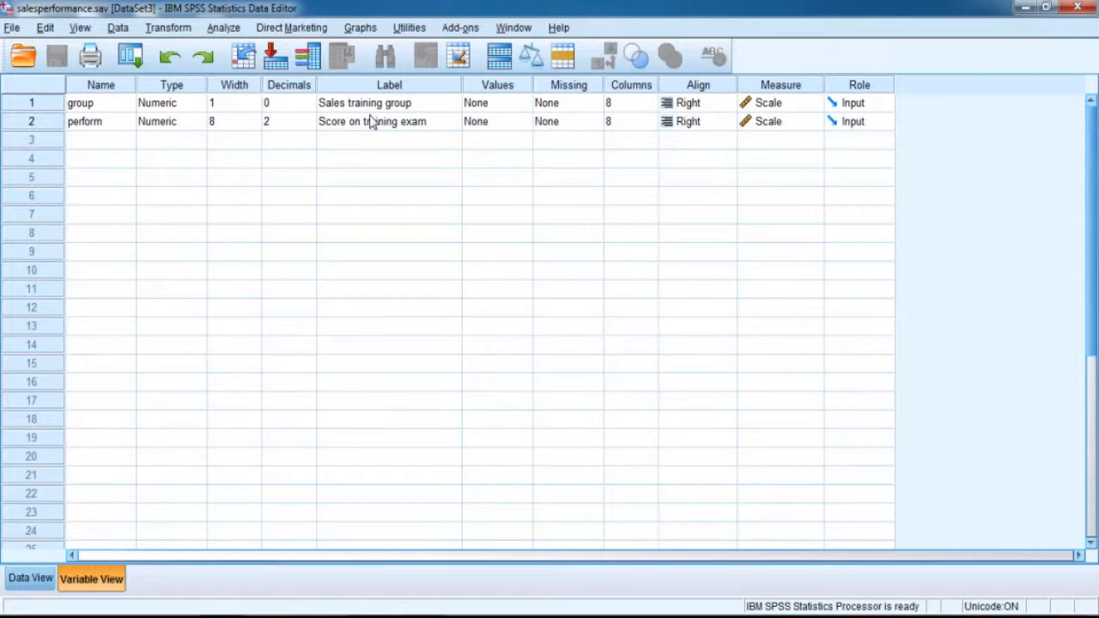
Step: Start a Simple Error Bar chart in the Chart Builder and assign Score on training exam to the x-axis
click(359, 30)
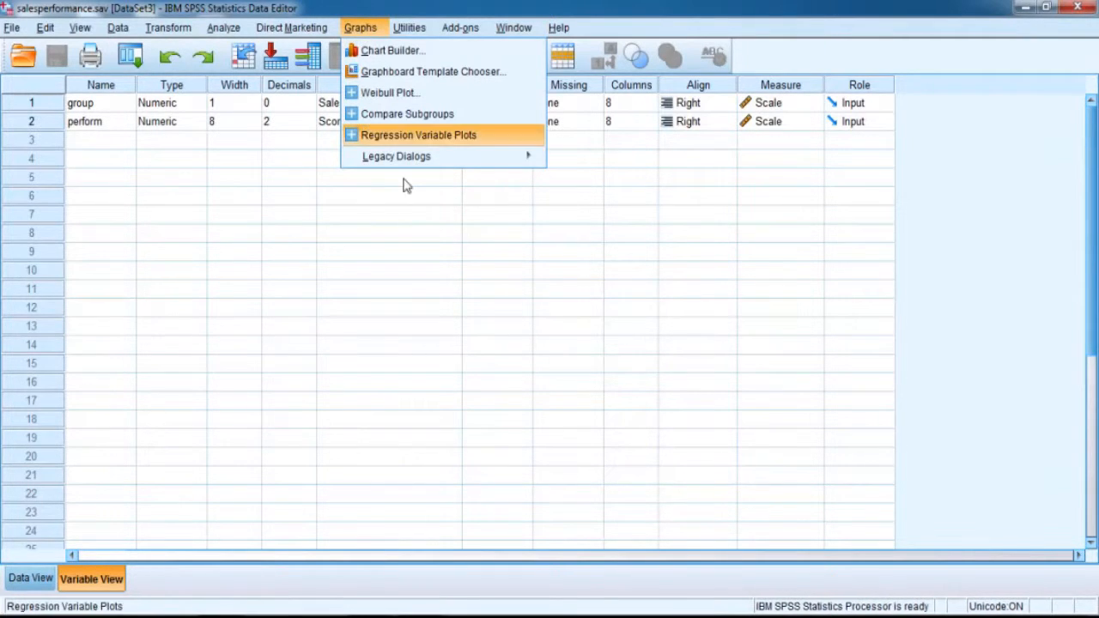
mouse_move(407, 157)
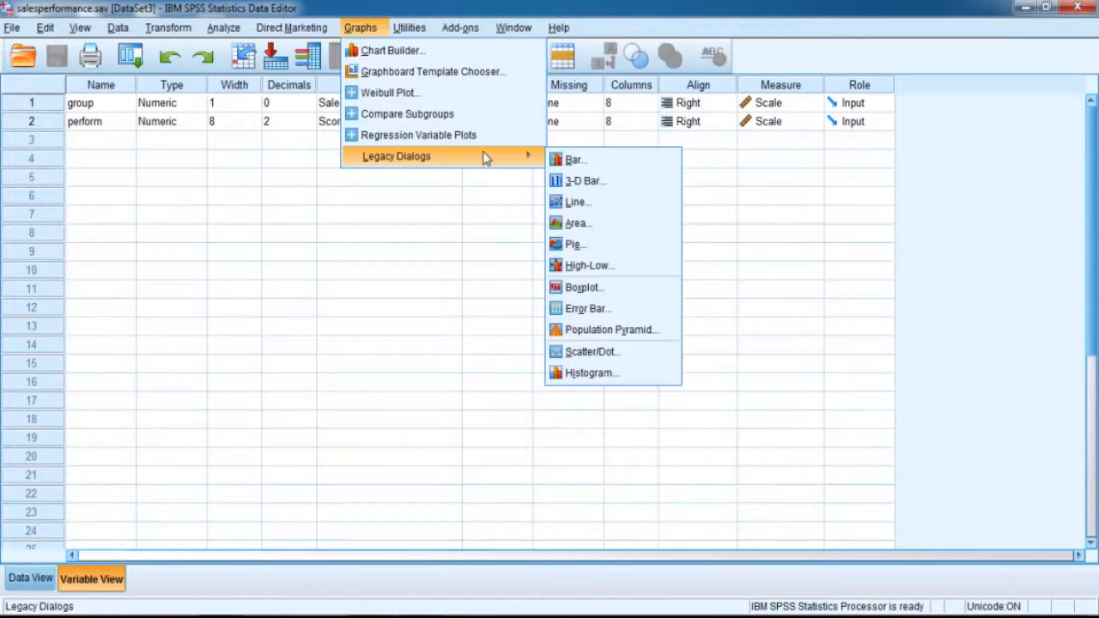
click(428, 52)
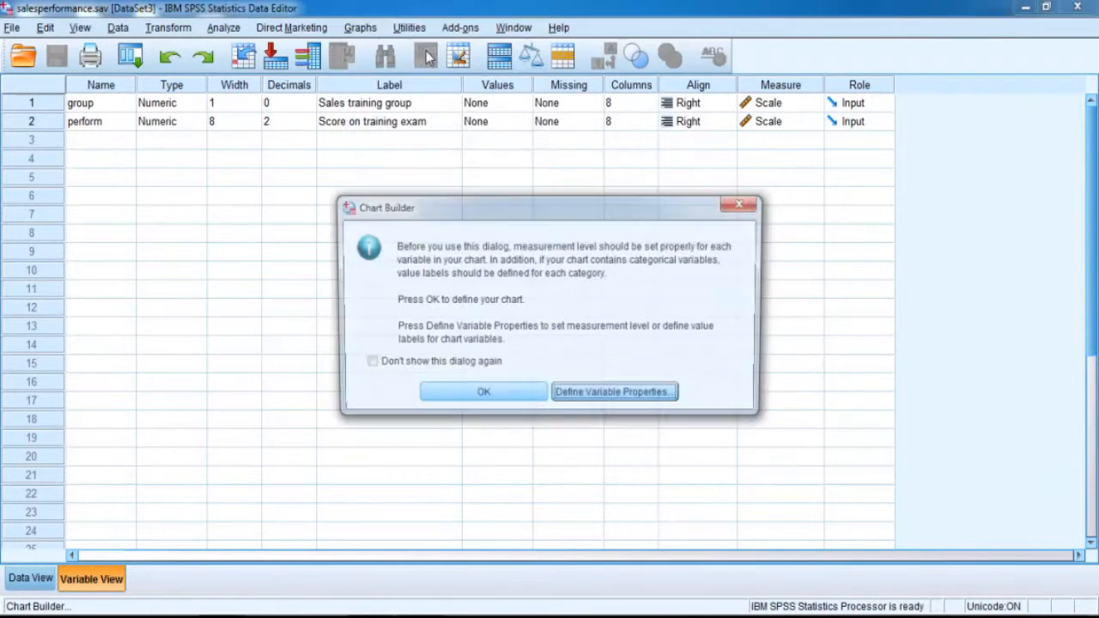
click(494, 399)
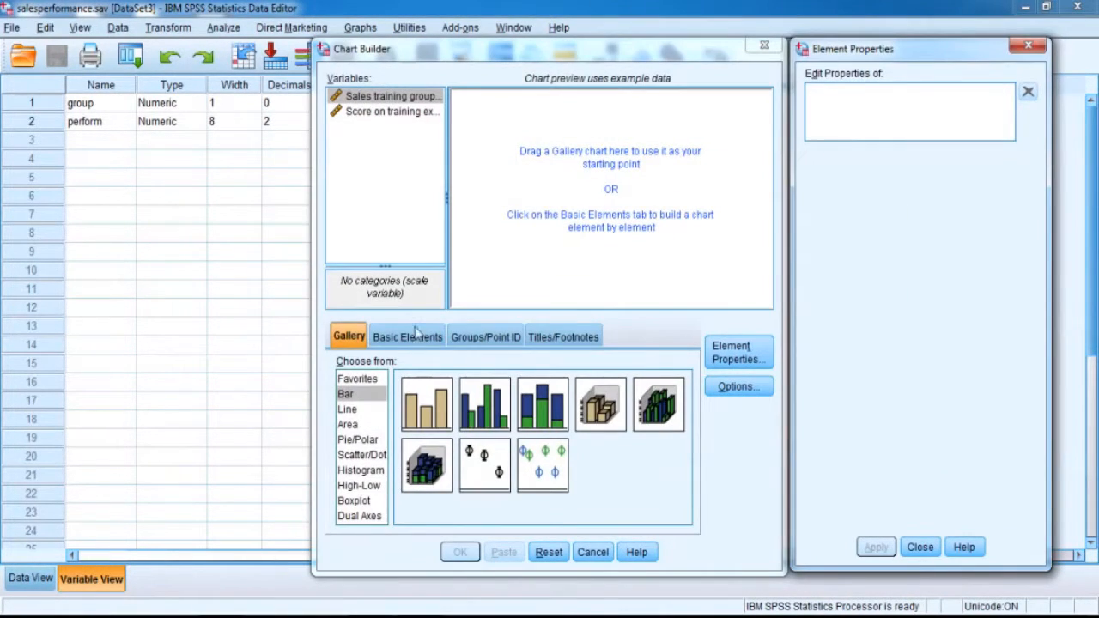
click(353, 398)
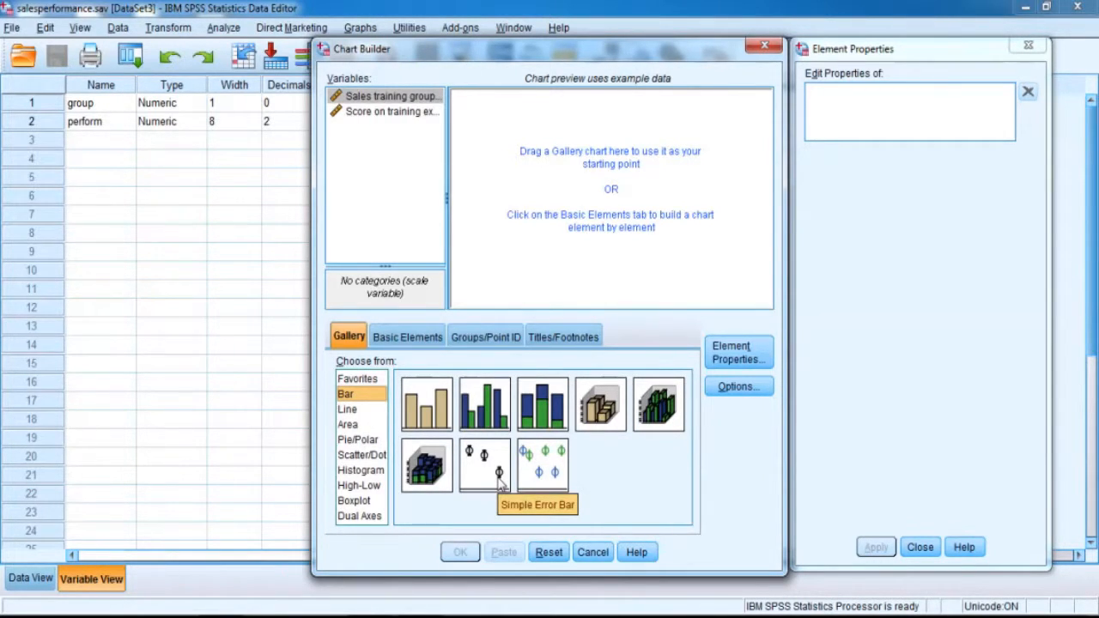
drag(499, 483, 618, 169)
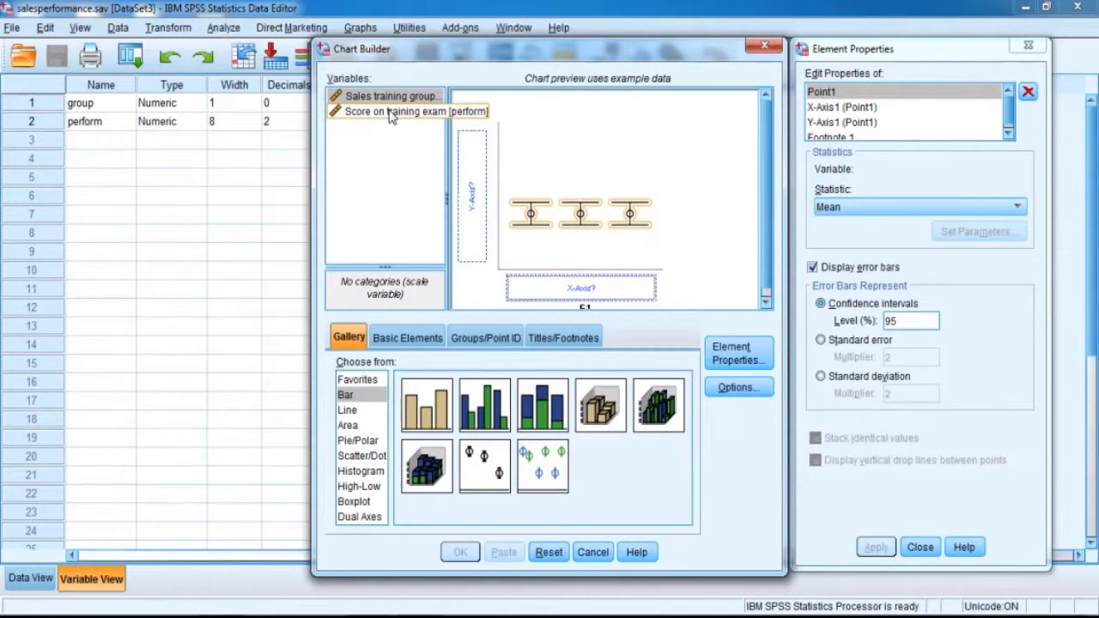
drag(392, 117, 434, 189)
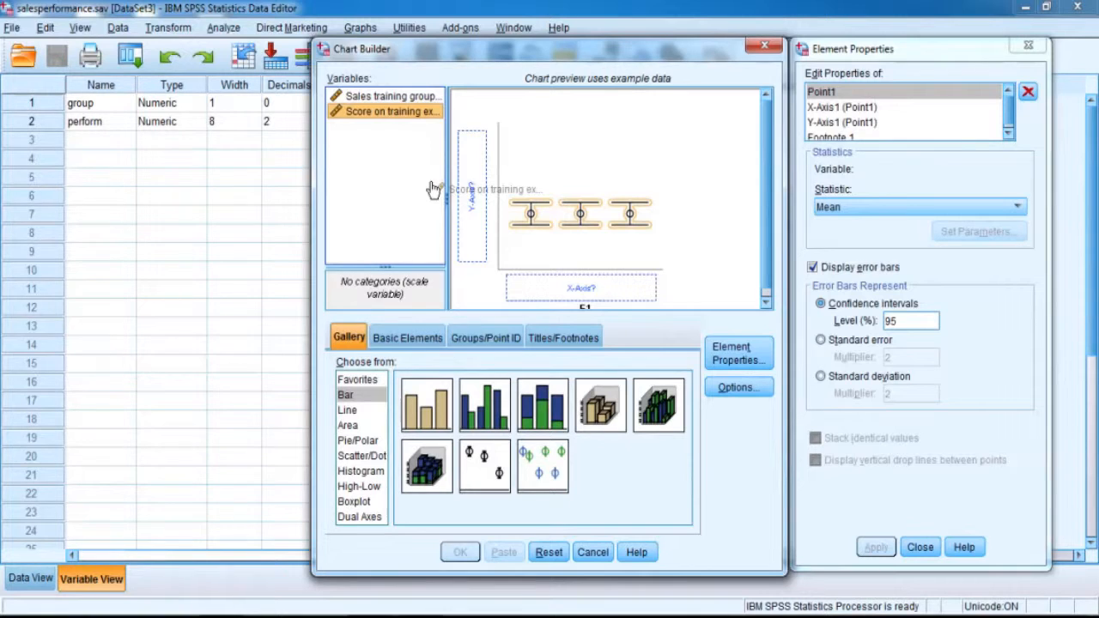
drag(433, 189, 521, 285)
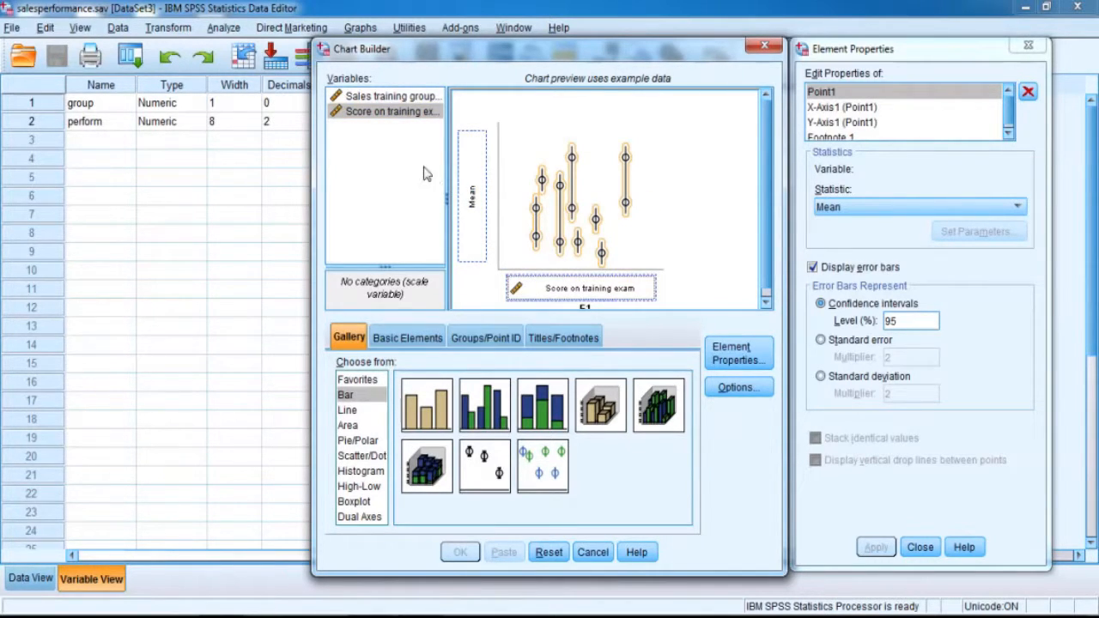
Step: Try assigning Sales training group to the y-axis of the error bar chart, and take it off again
right_click(401, 101)
click(401, 97)
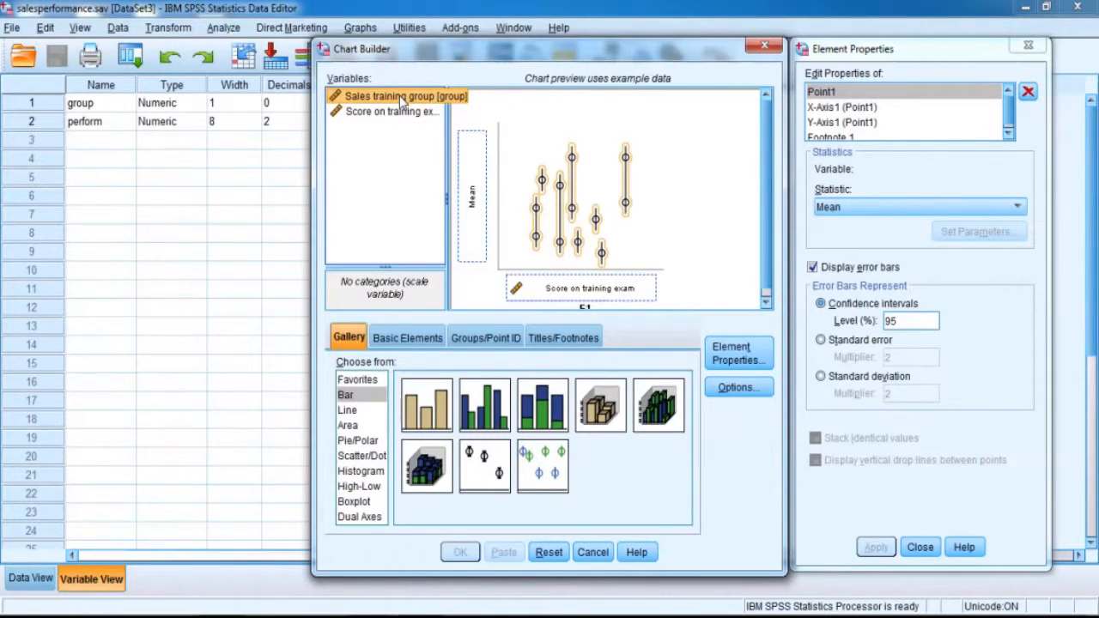
drag(401, 101, 467, 174)
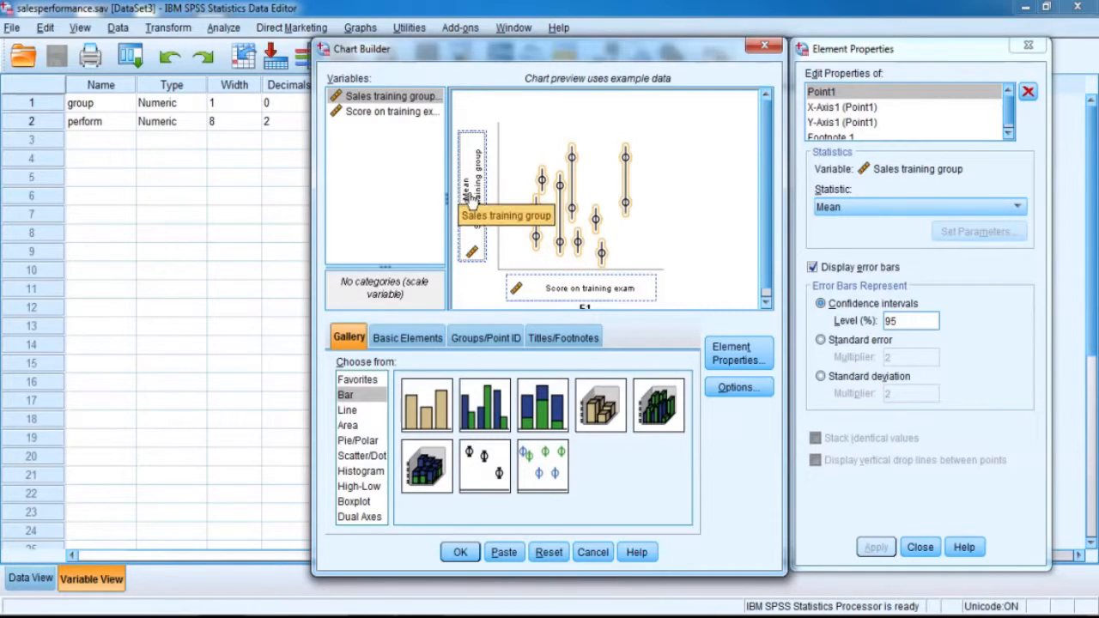
drag(470, 198, 361, 116)
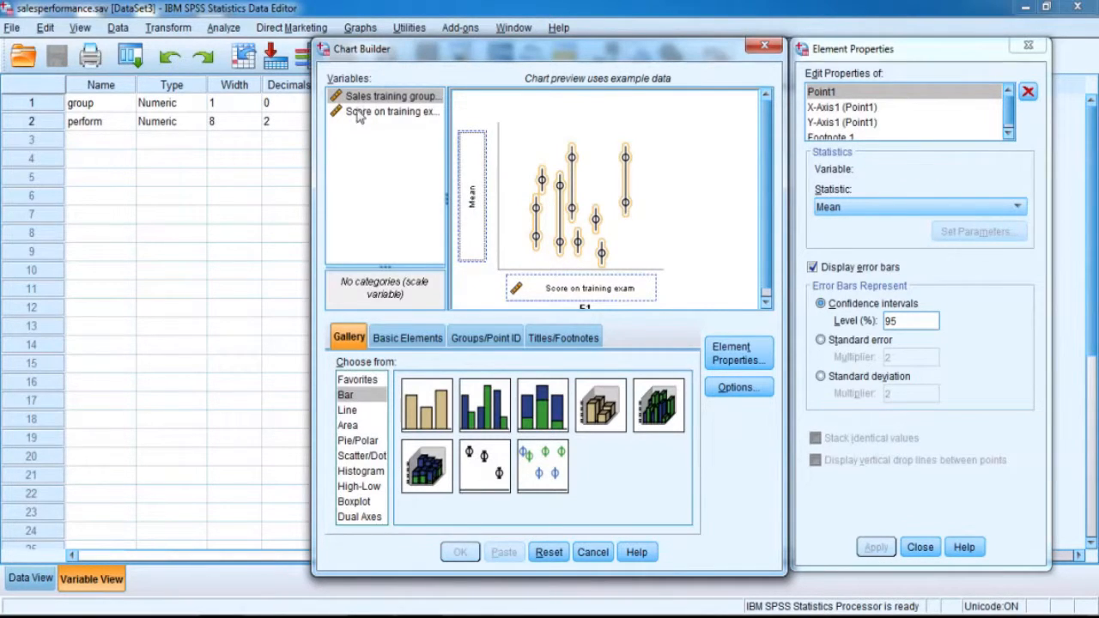
Step: Set Sales training group to nominal, try assigning it to the chart's y-axis, and take it off again
right_click(359, 102)
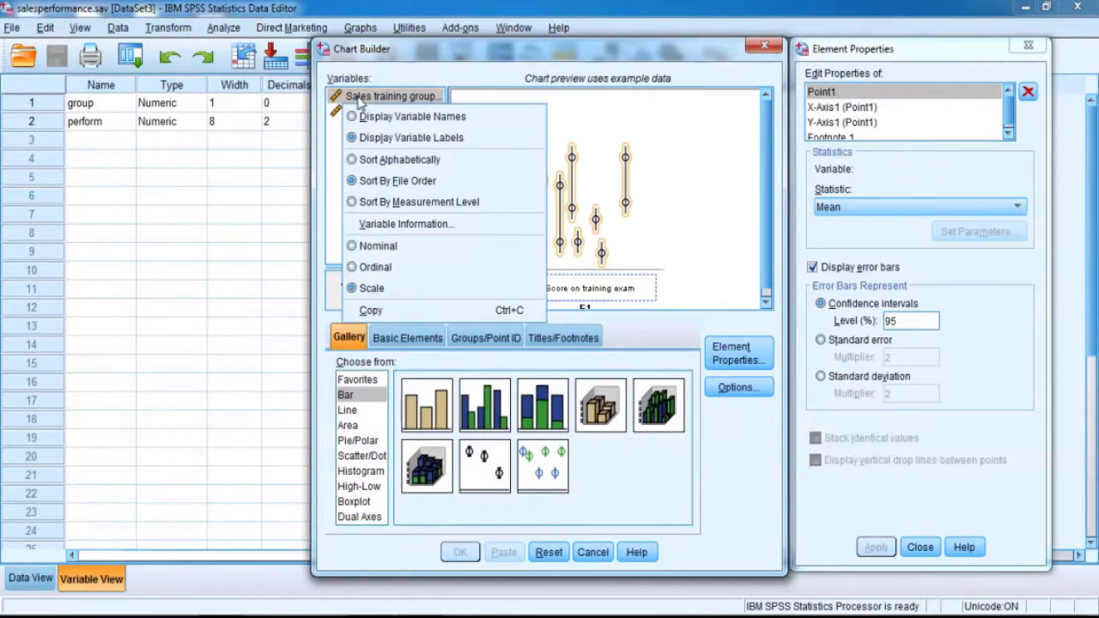
click(391, 248)
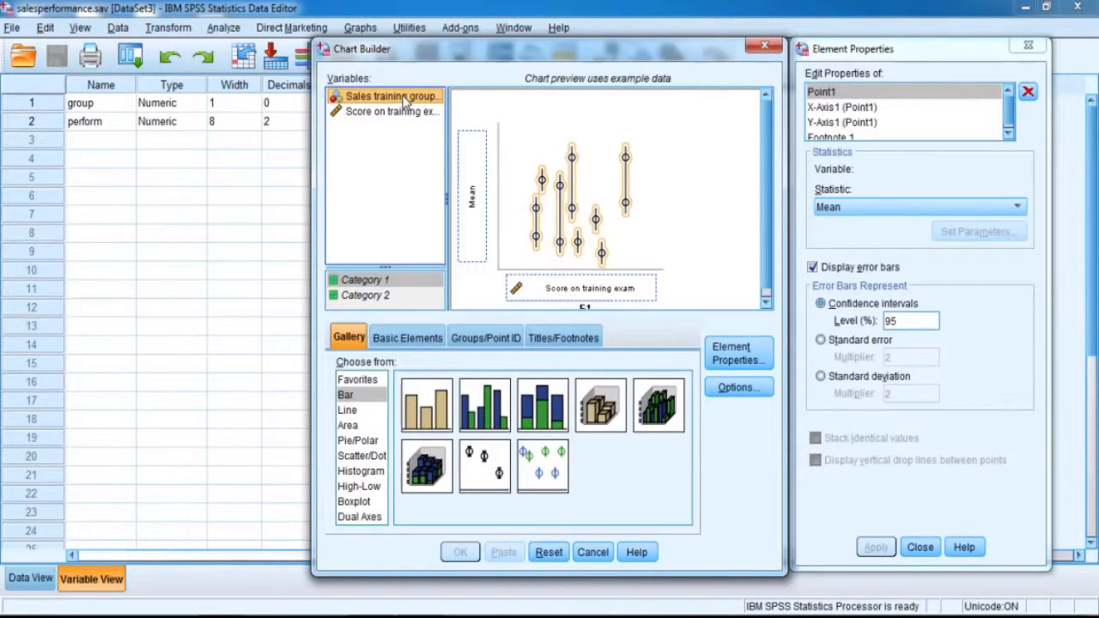
drag(405, 101, 471, 206)
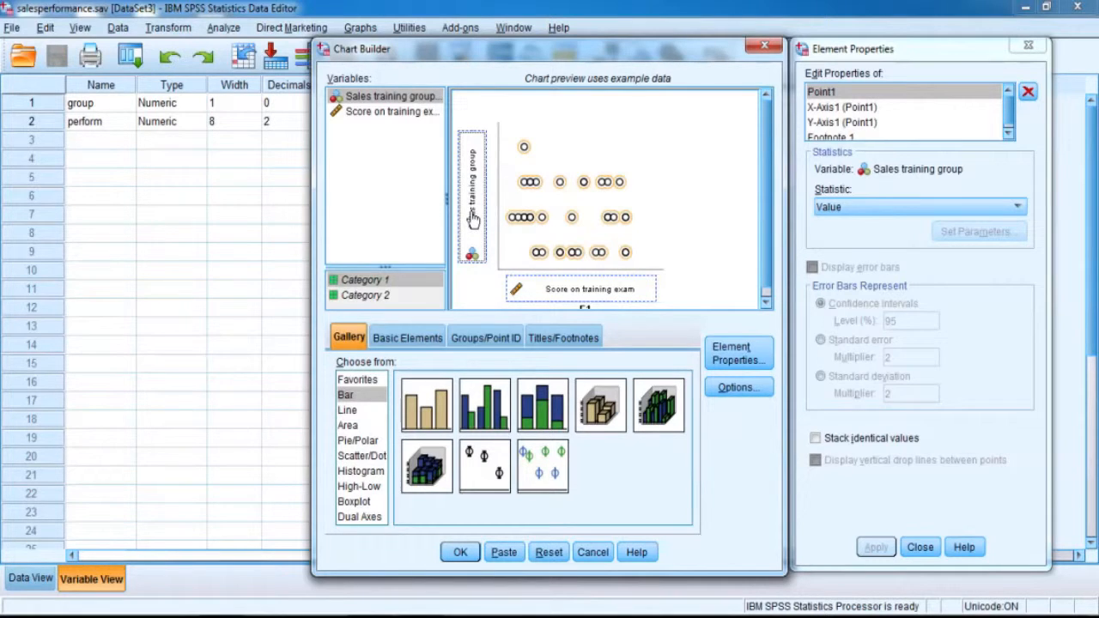
drag(470, 206, 365, 111)
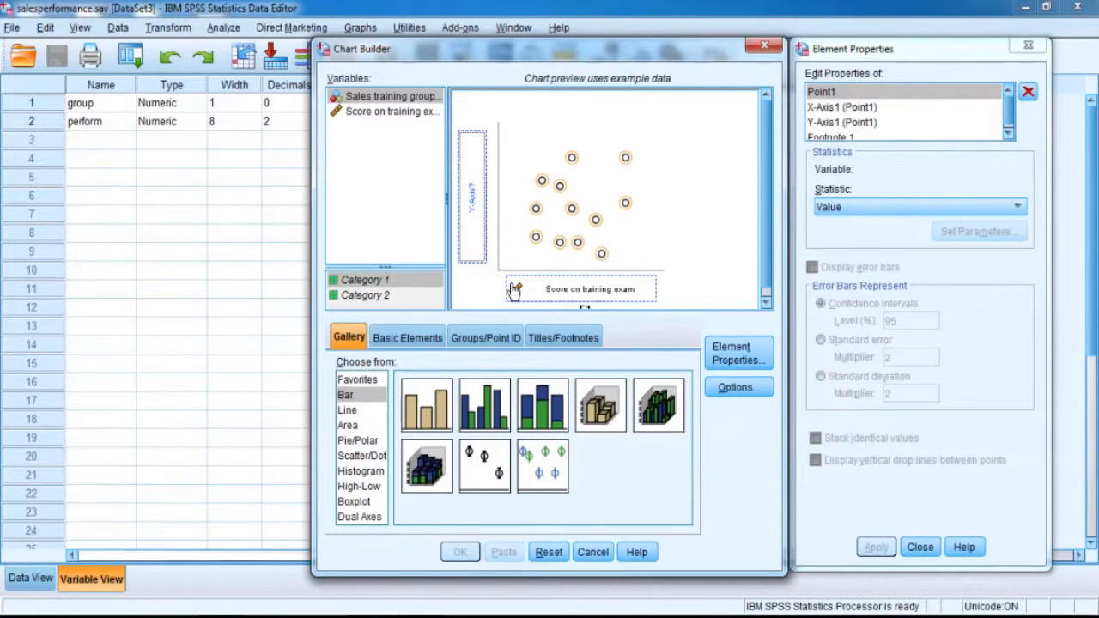
Step: Try plotting Score on training exam on the y-axis against Sales training group on the x-axis, and close the resulting output
drag(521, 294, 471, 234)
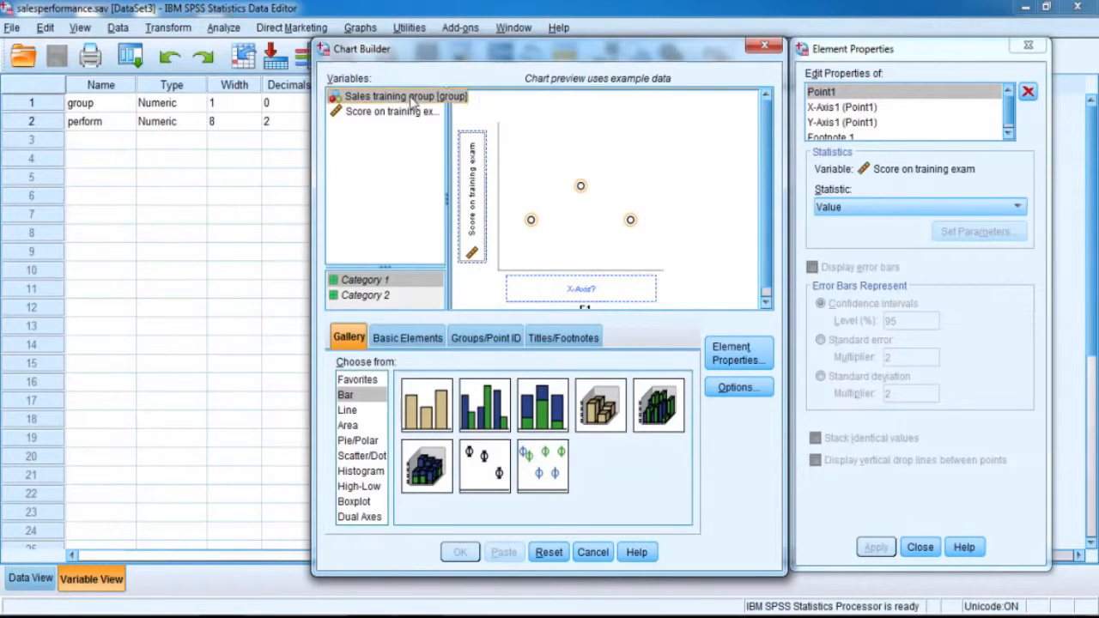
drag(412, 98, 546, 286)
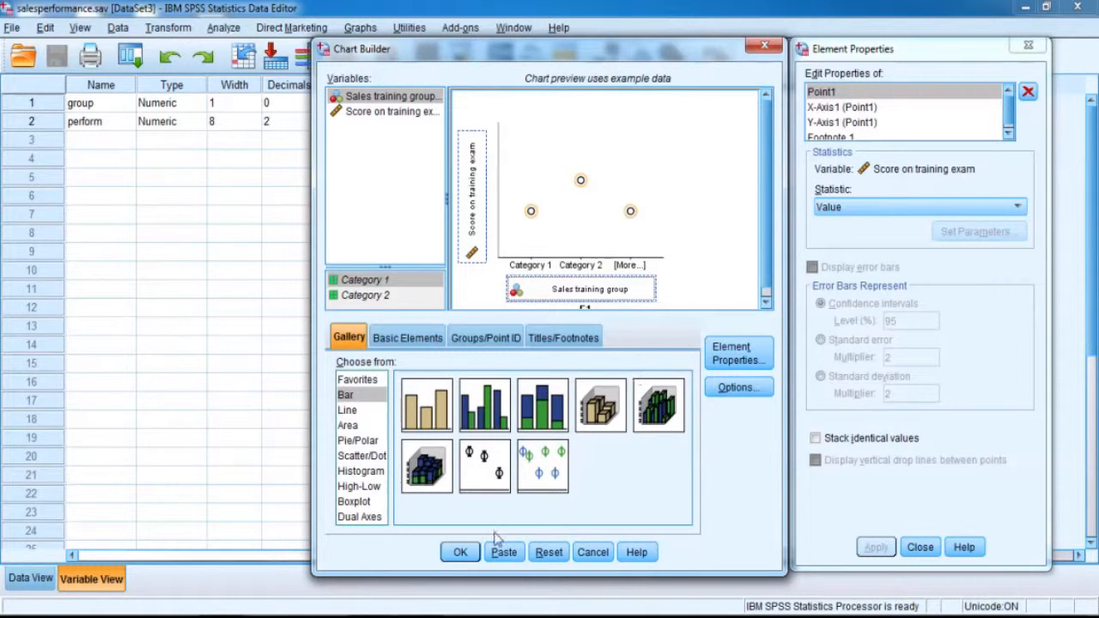
click(460, 552)
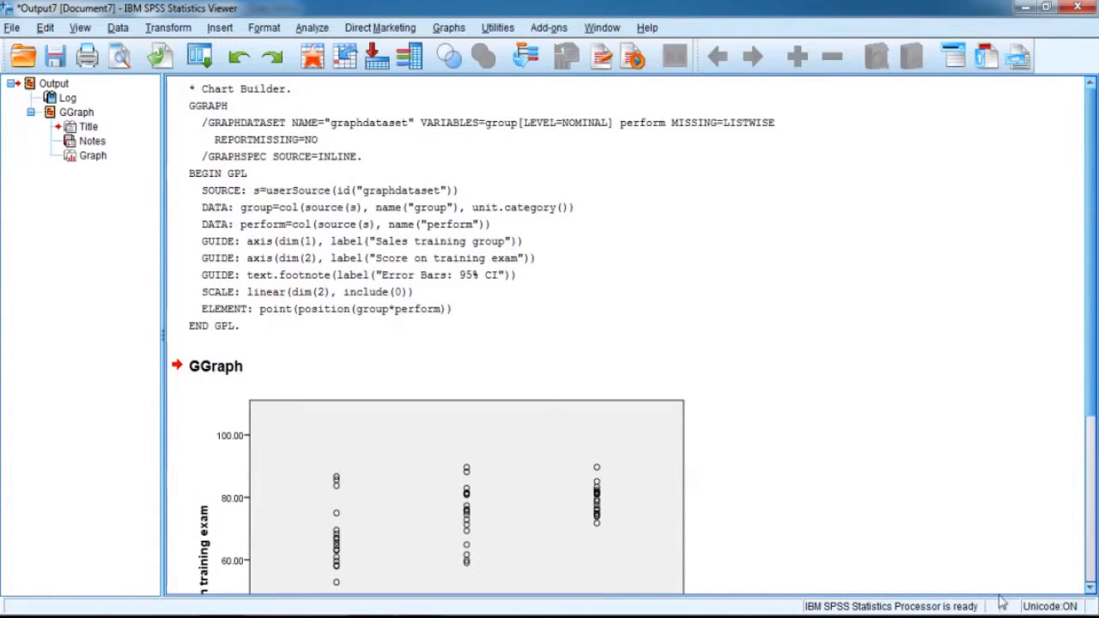
click(1089, 589)
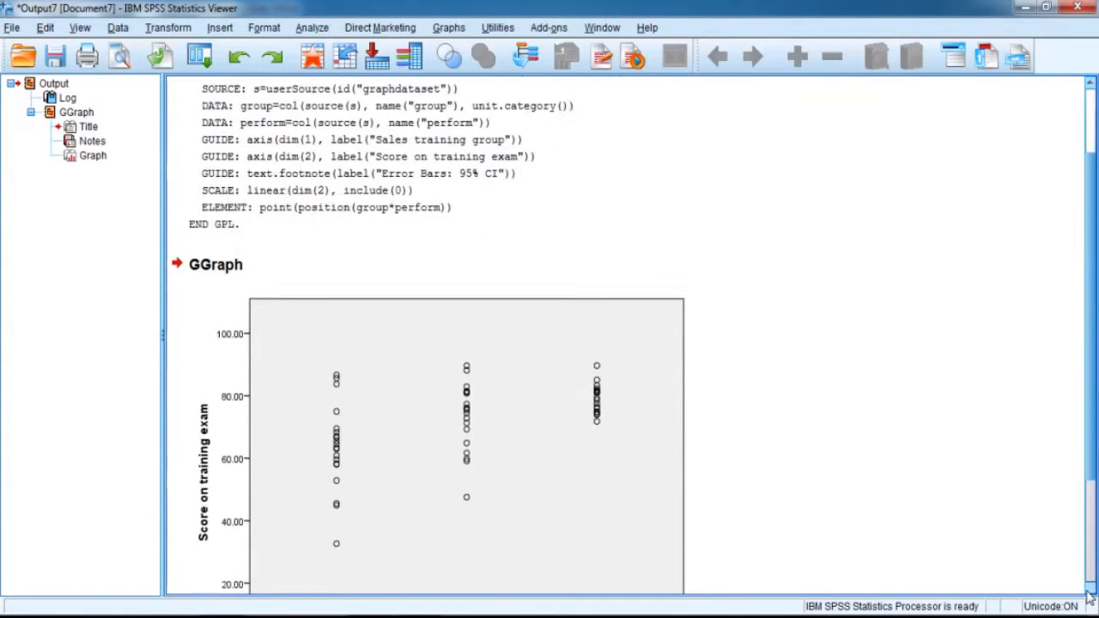
click(1078, 8)
click(549, 337)
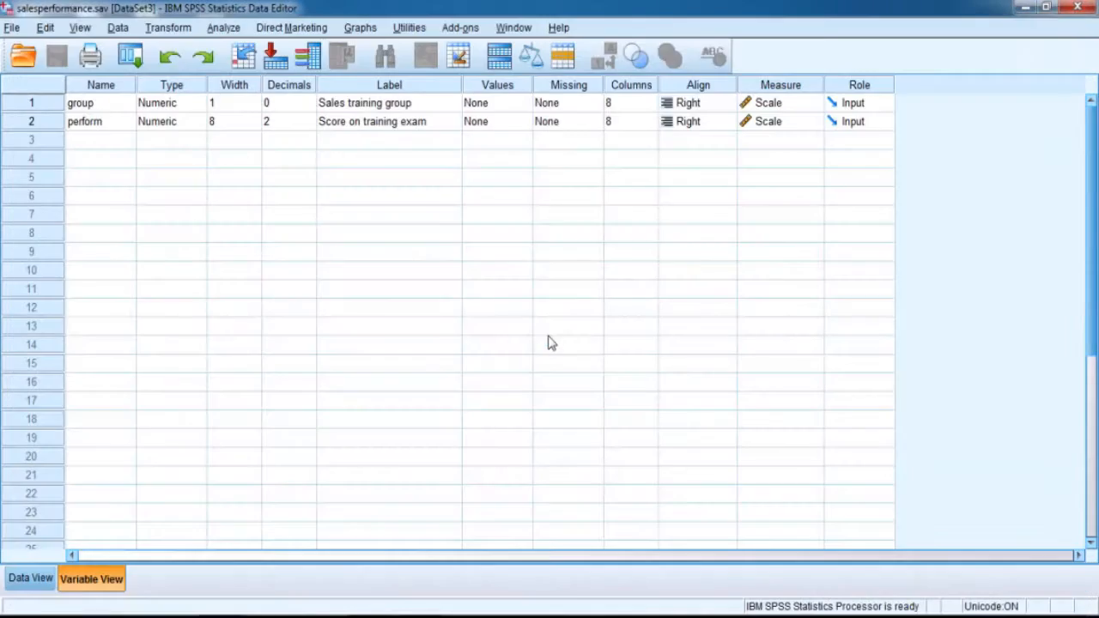
Step: Reset the Chart Builder and start a new Simple Error Bar chart
click(356, 28)
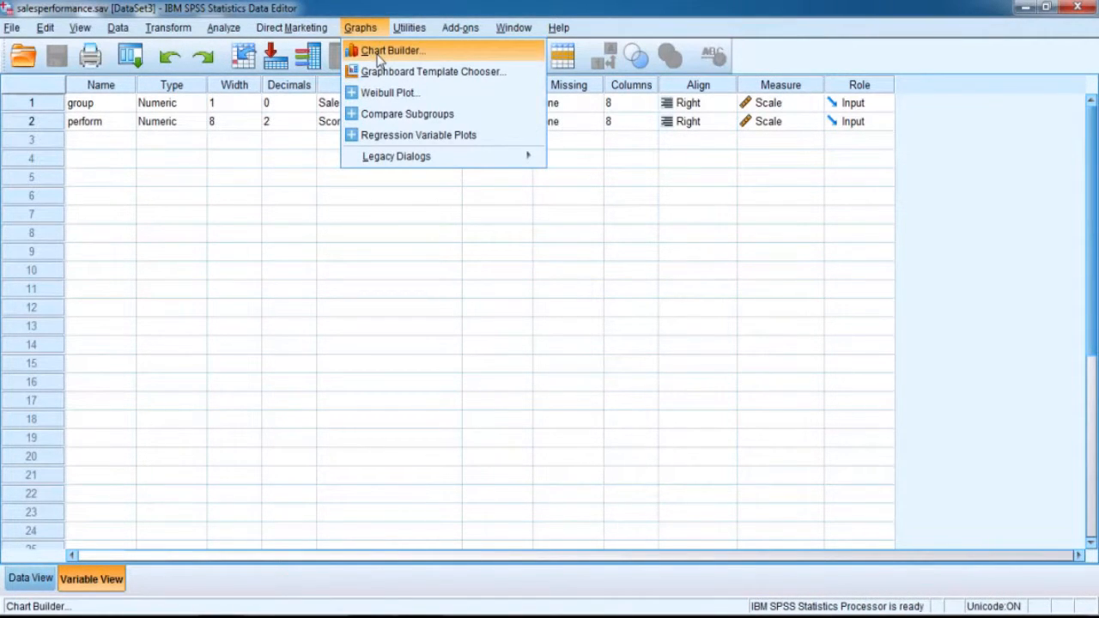
click(379, 52)
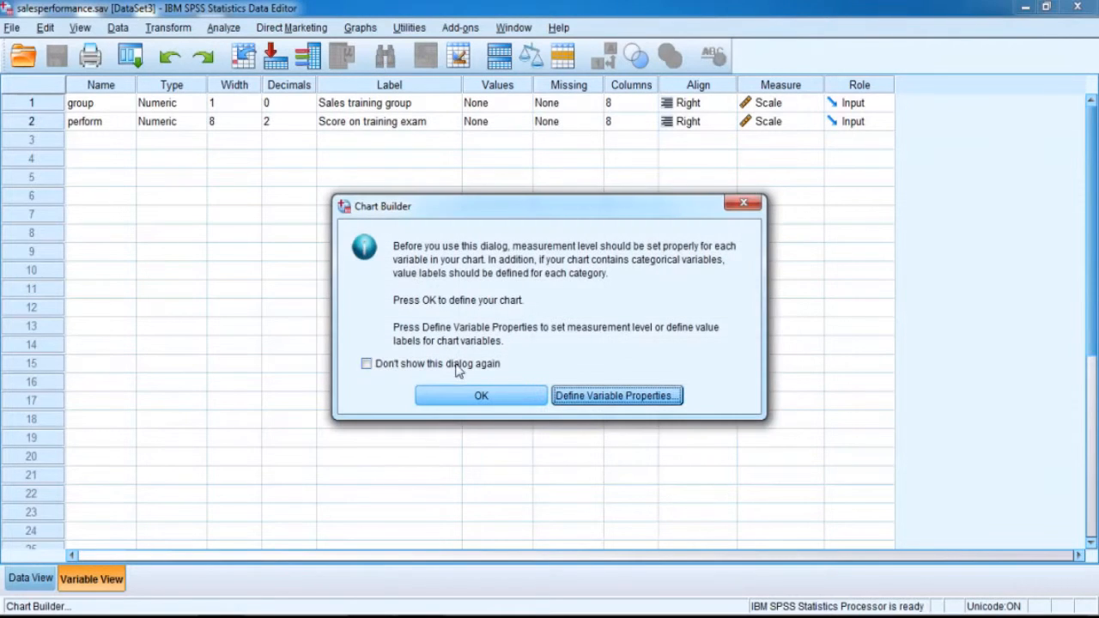
click(471, 395)
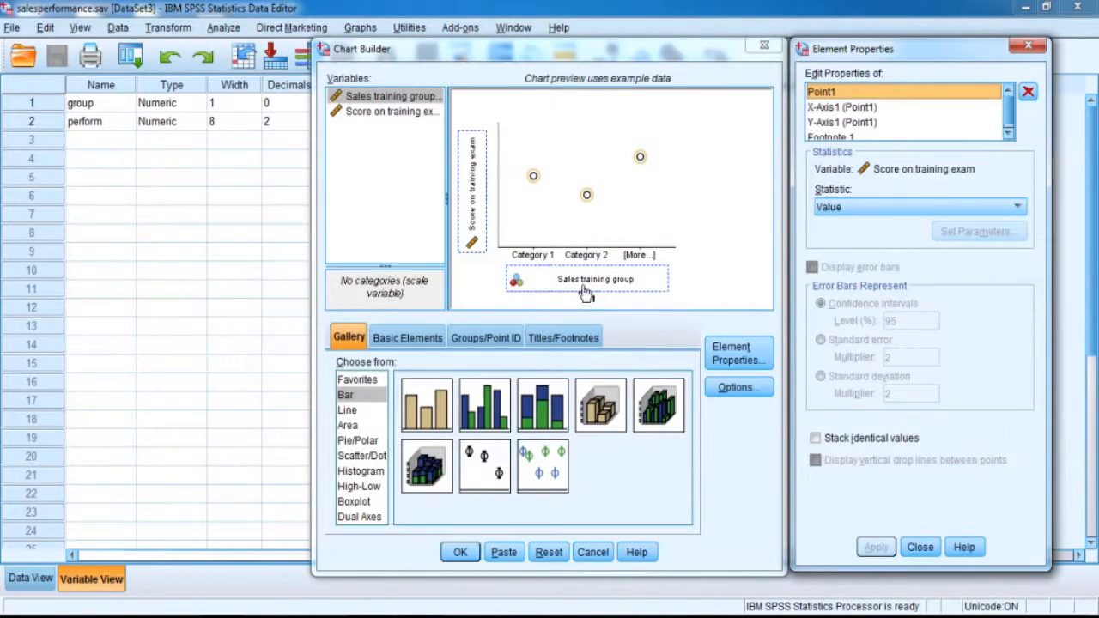
click(548, 552)
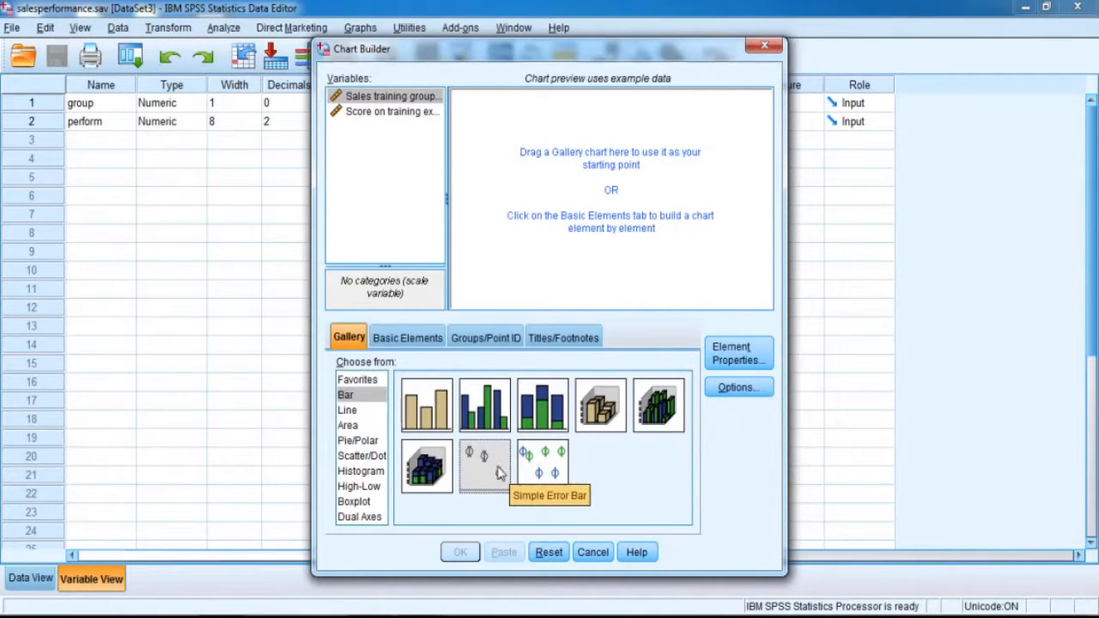
drag(481, 469, 544, 227)
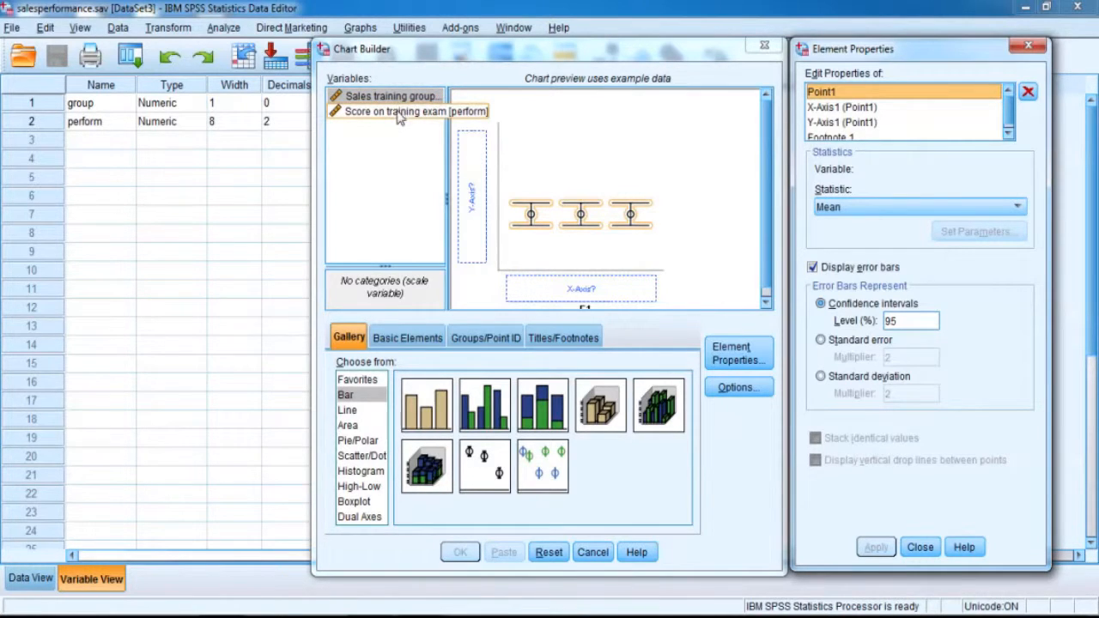
Step: Assign Score on training exam to the y-axis and Sales training group, set to nominal, to the x-axis
drag(398, 118, 461, 160)
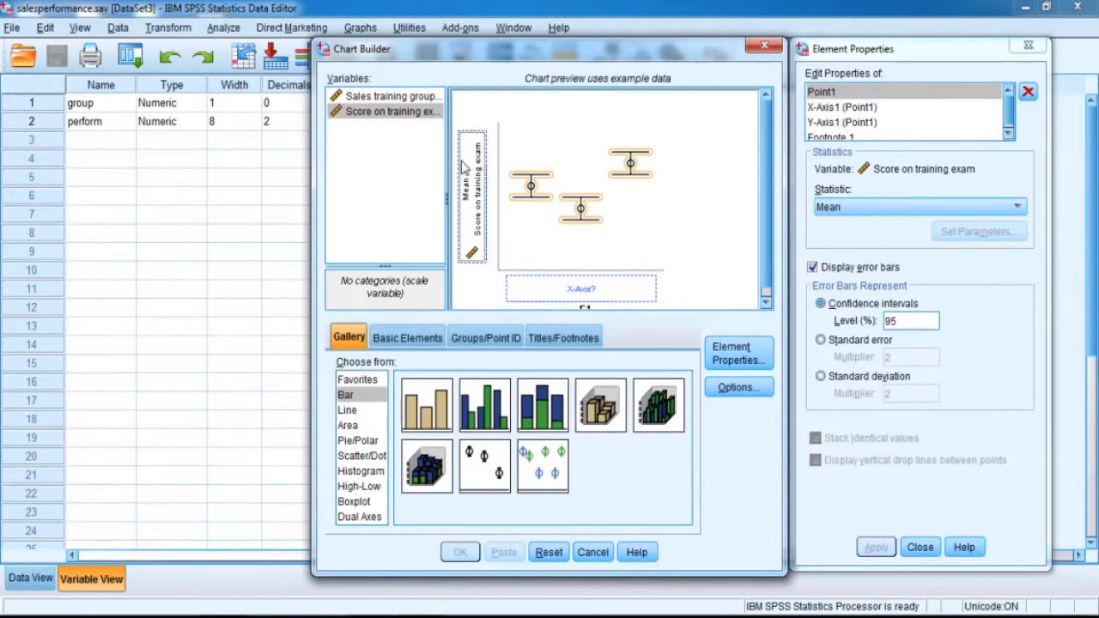
click(391, 102)
right_click(392, 101)
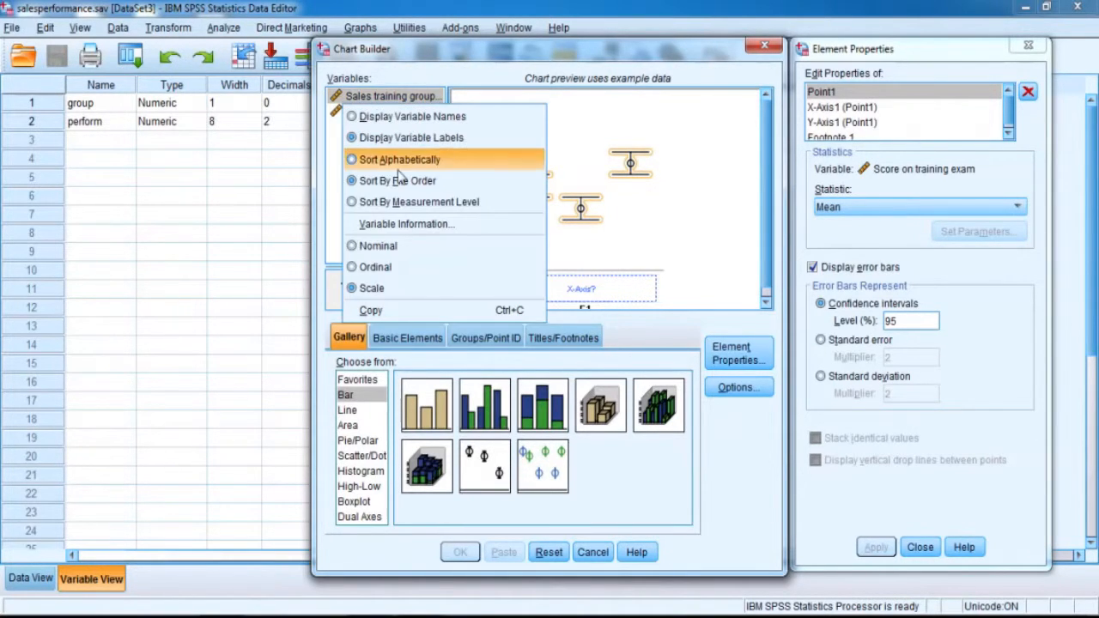
click(395, 244)
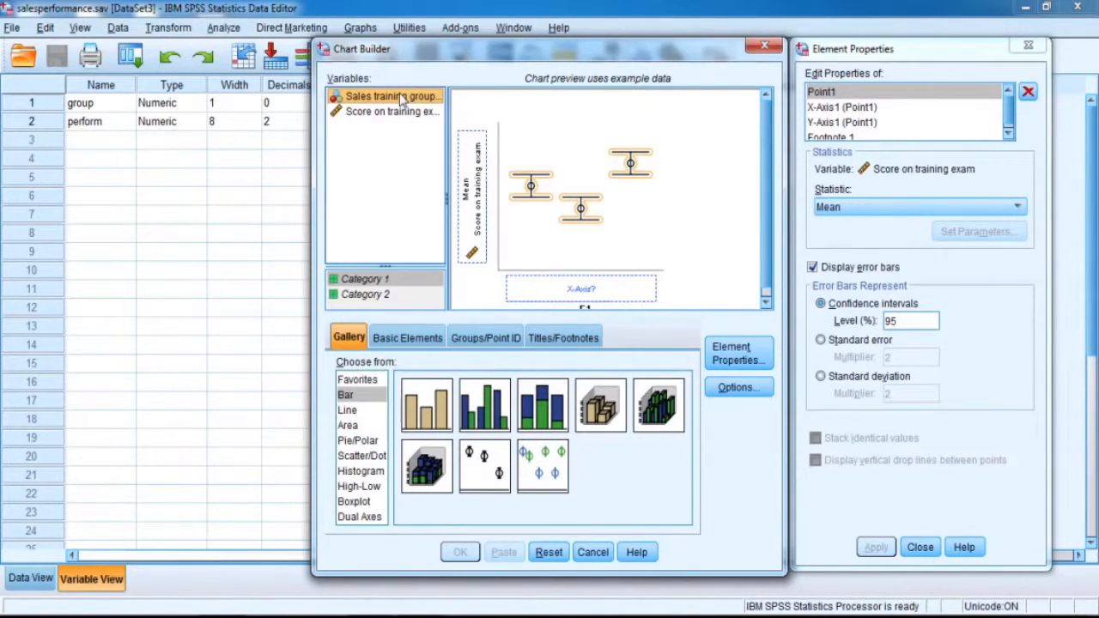
drag(401, 98, 560, 290)
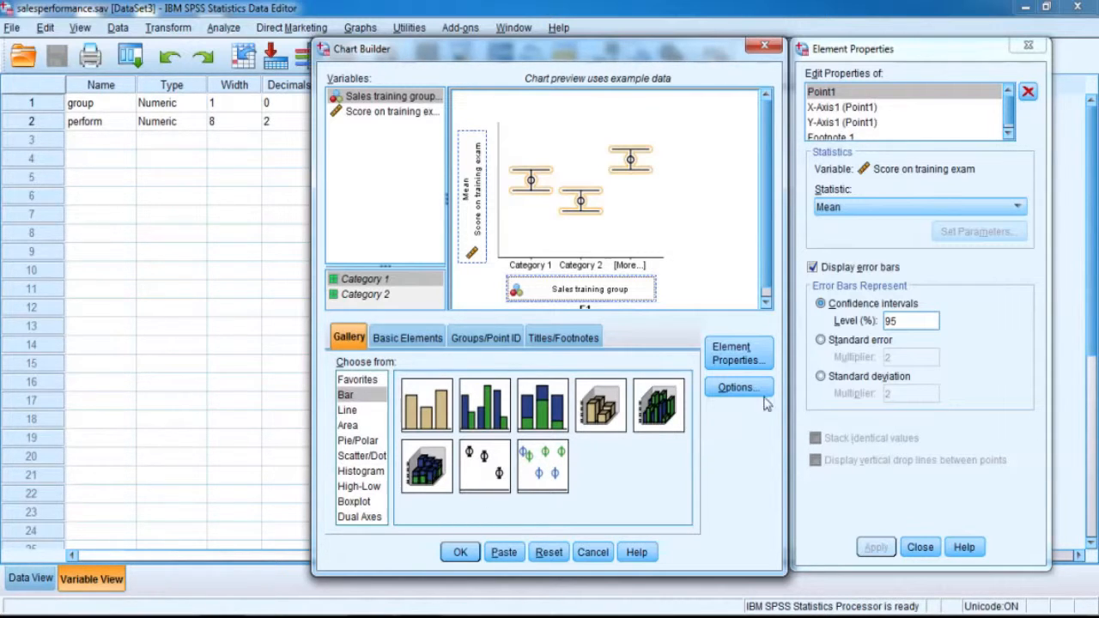
Step: Make the error bars represent standard error with a multiplier of 2, and generate the chart for viewing
click(821, 341)
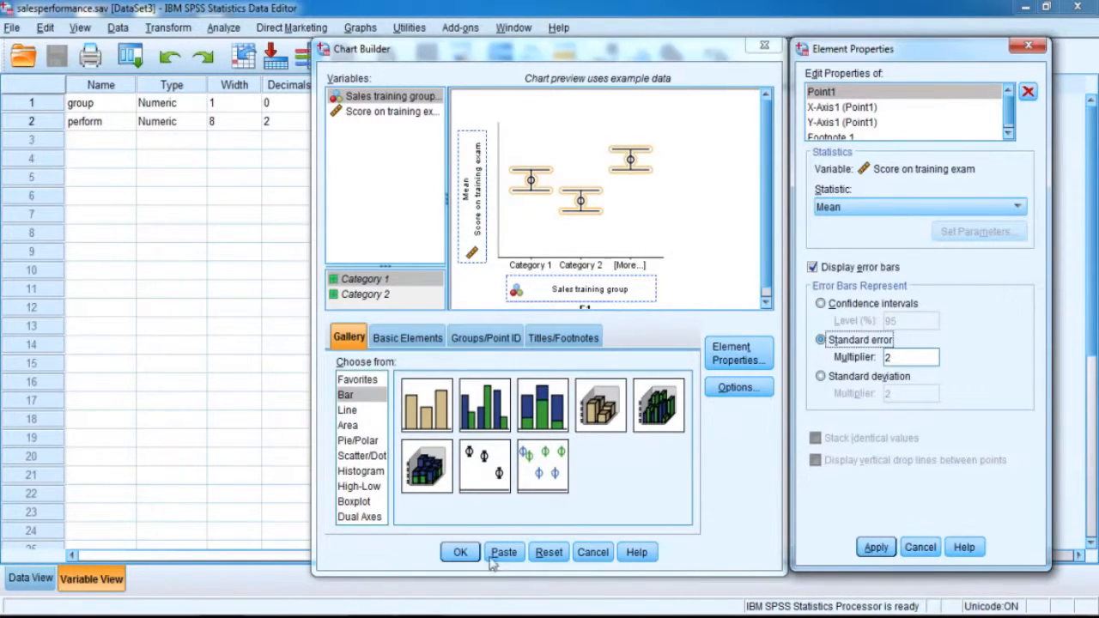
click(876, 547)
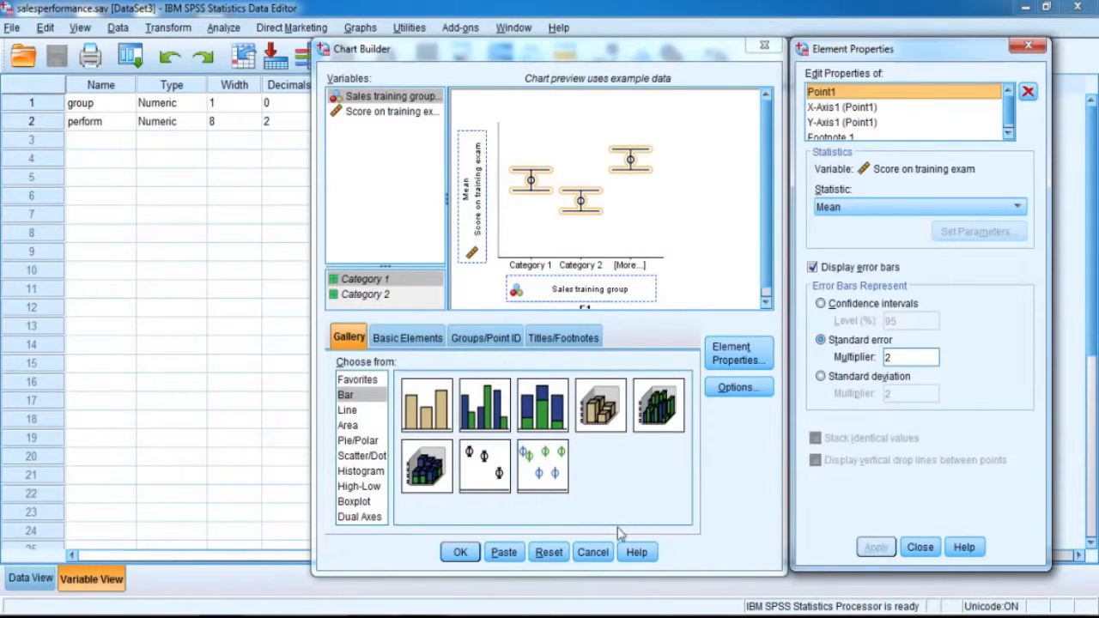
click(458, 554)
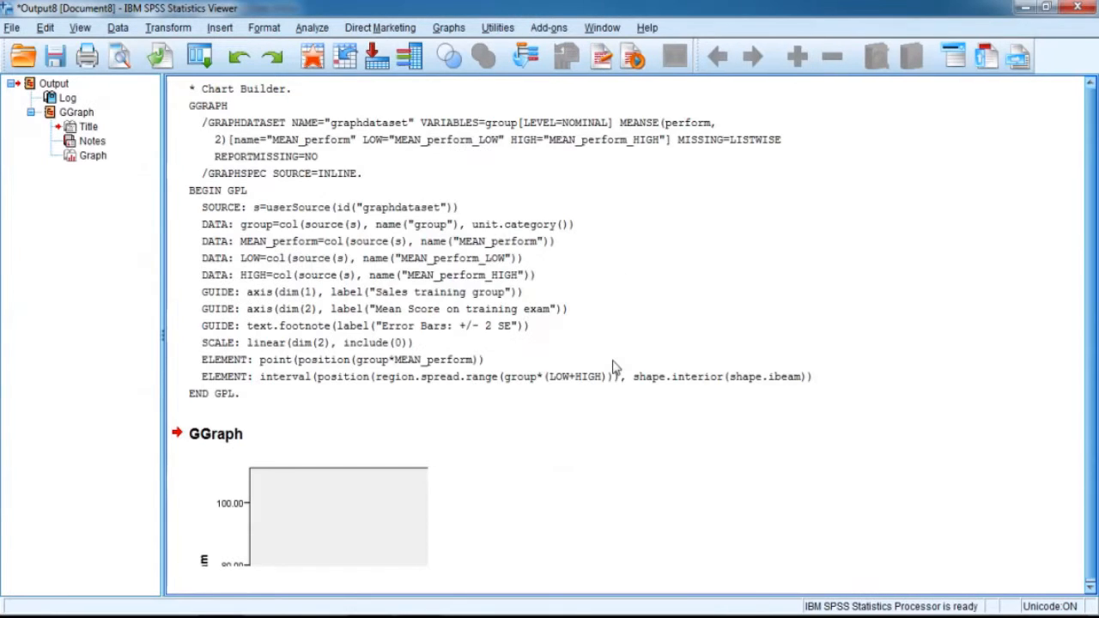
click(1090, 591)
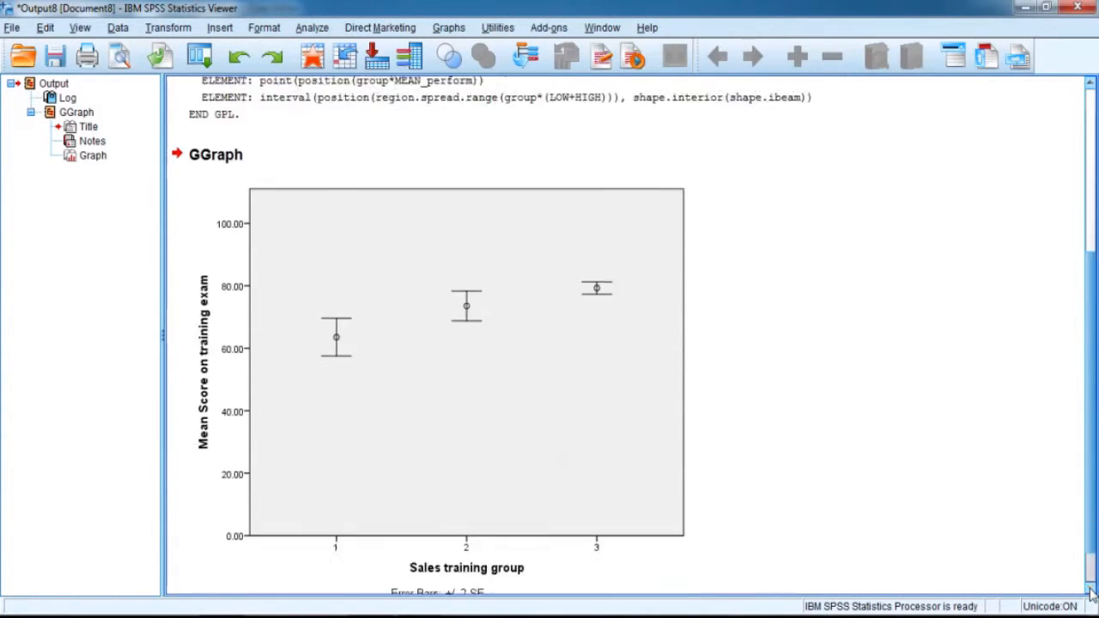
click(558, 422)
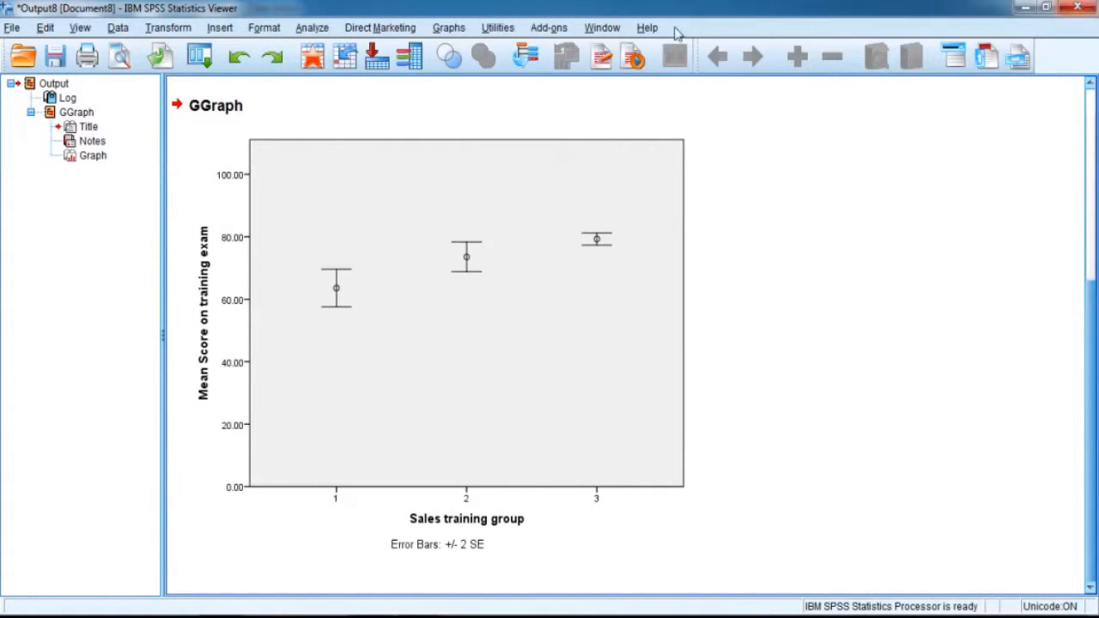
Step: Set up a One-Way ANOVA with Score on training exam as the dependent variable and Sales training group as the factor
click(312, 29)
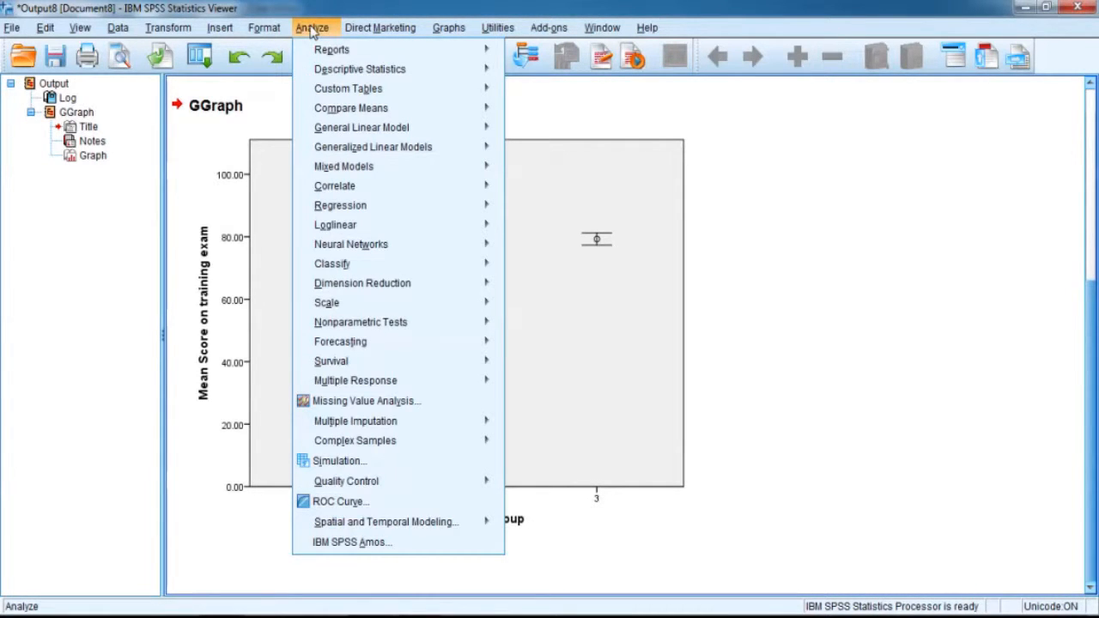
mouse_move(376, 111)
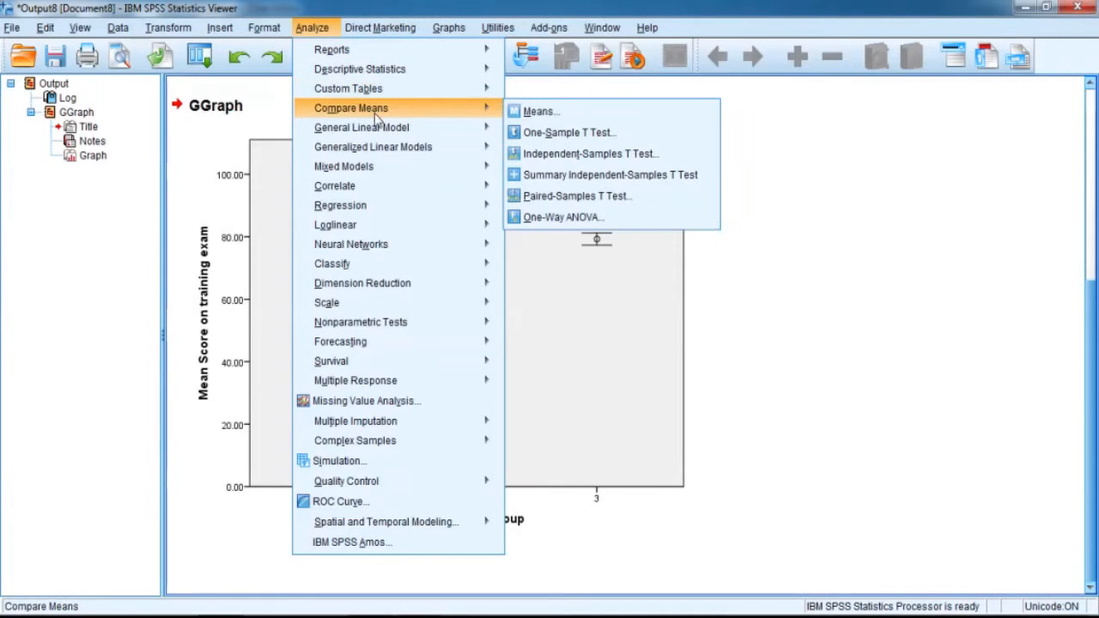
click(572, 220)
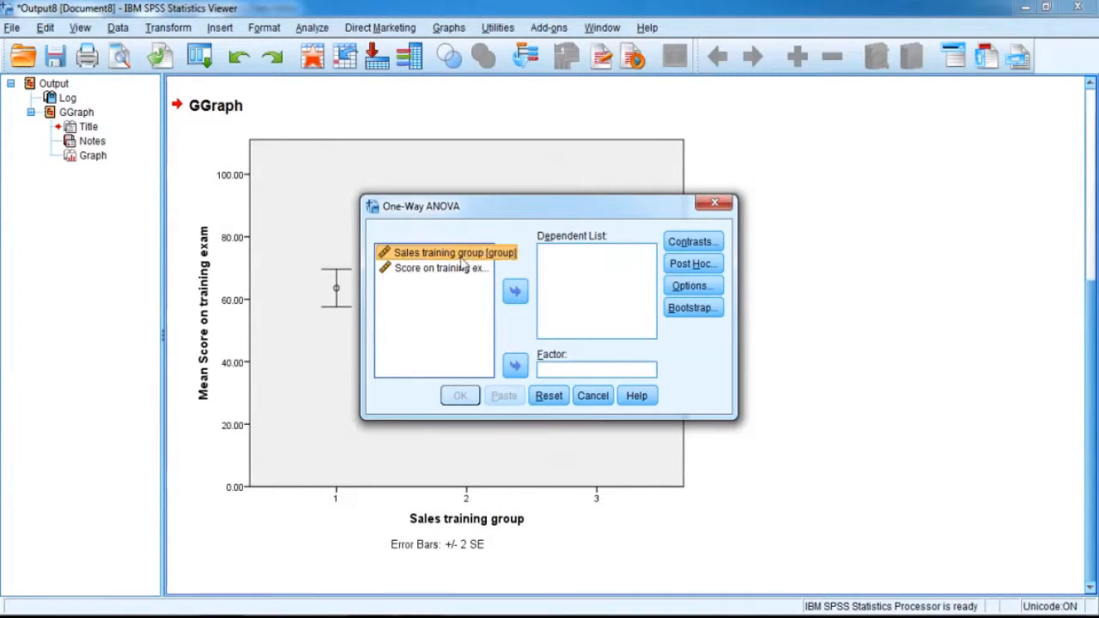
click(436, 268)
click(515, 294)
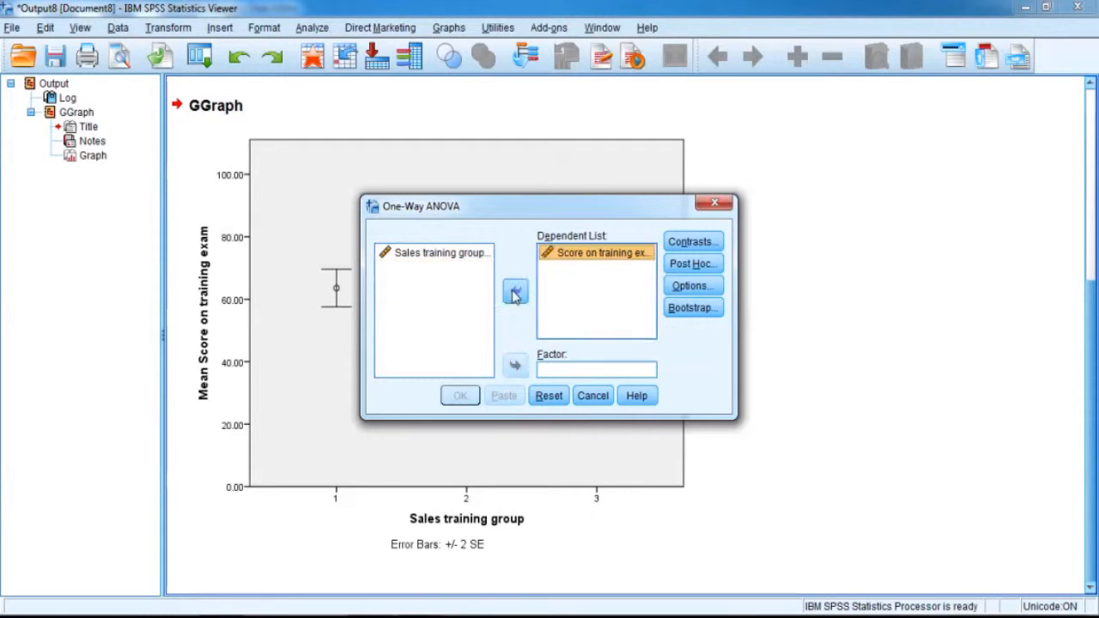
click(447, 261)
right_click(447, 261)
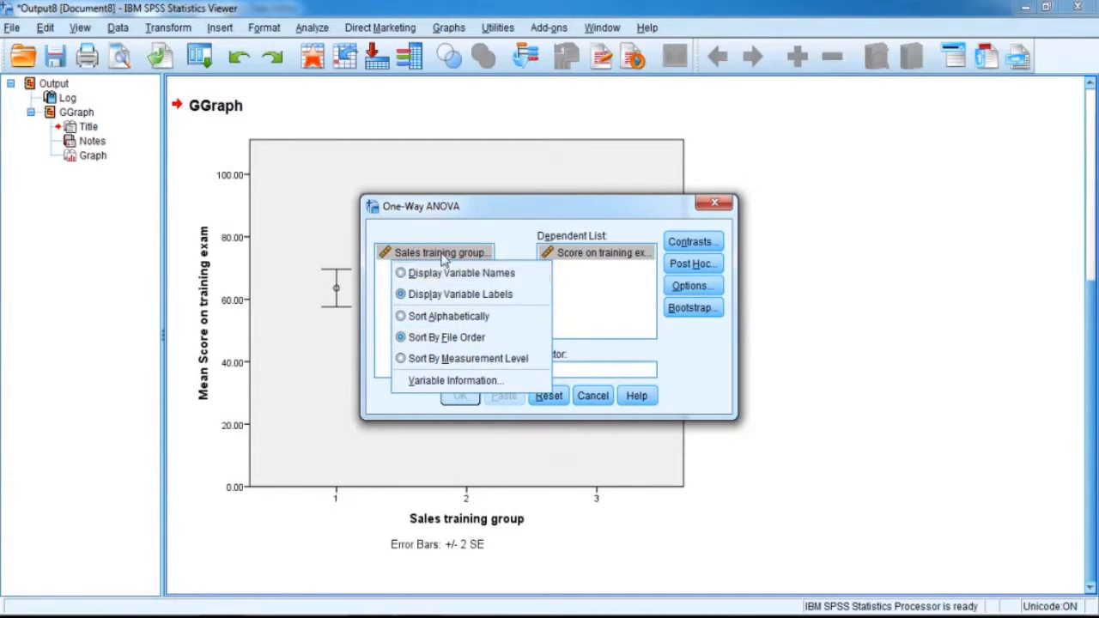
click(443, 260)
drag(443, 260, 538, 373)
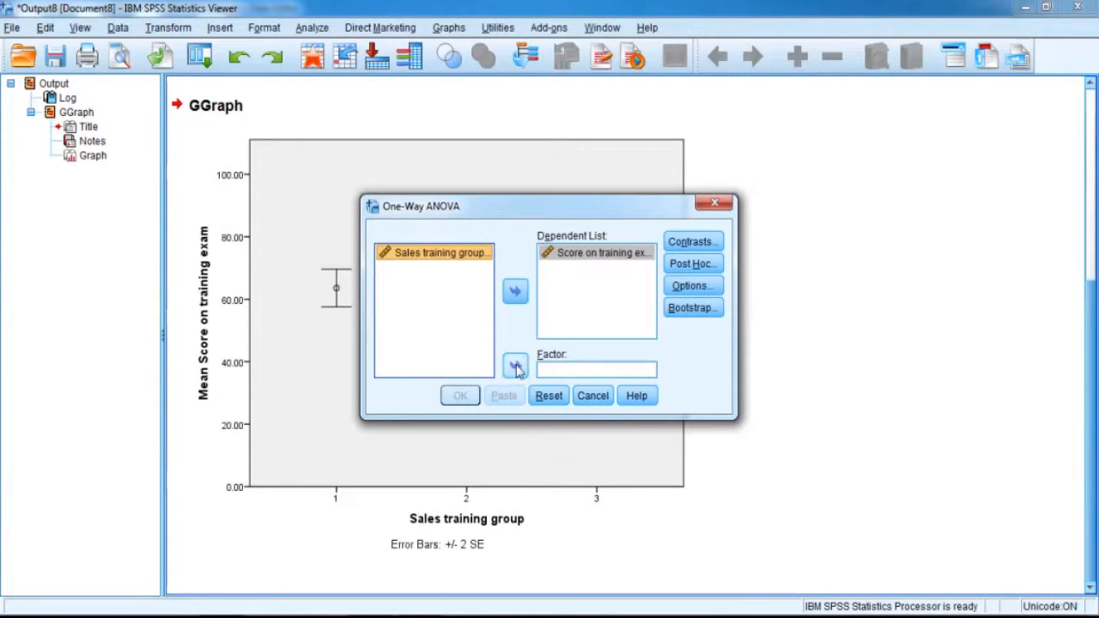
click(515, 365)
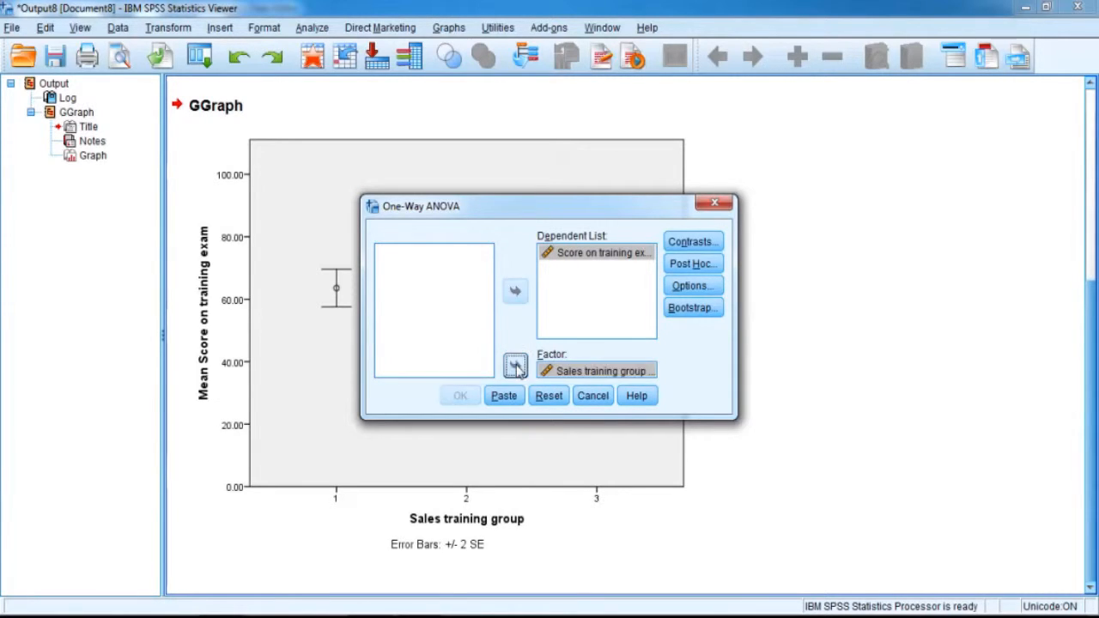
Step: Include the homogeneity of variance test in the One-Way ANOVA and run the analysis
click(690, 286)
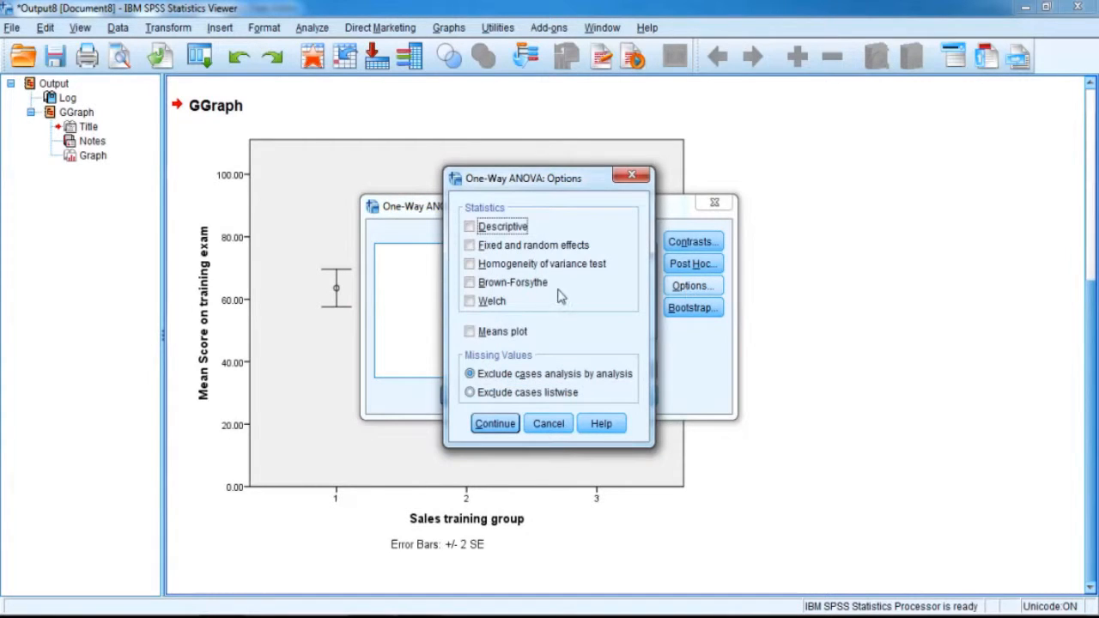
click(468, 264)
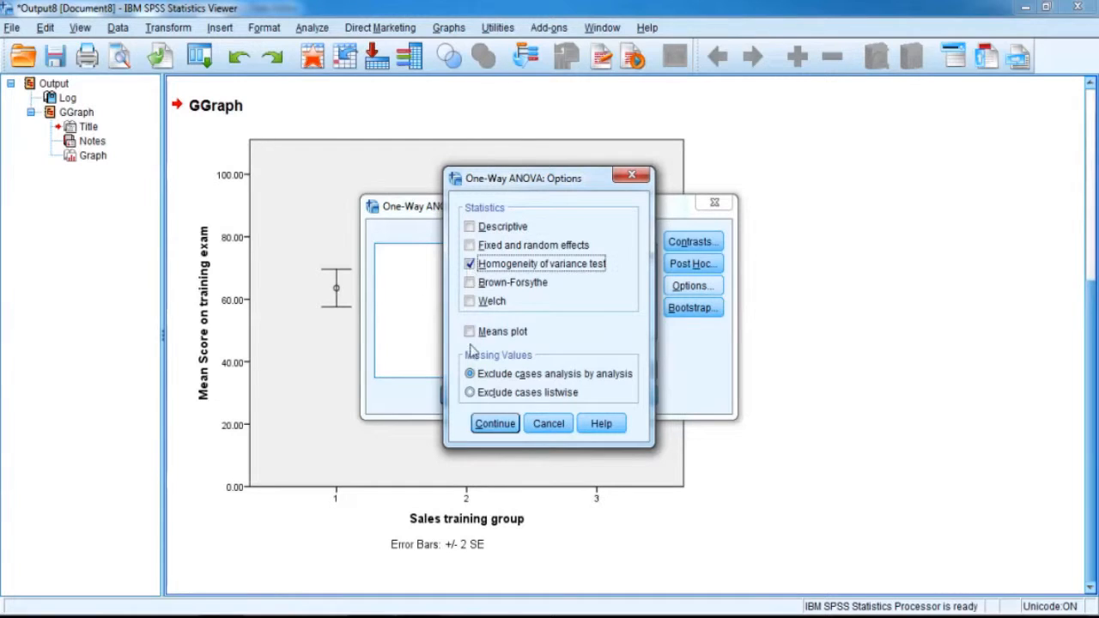
click(490, 424)
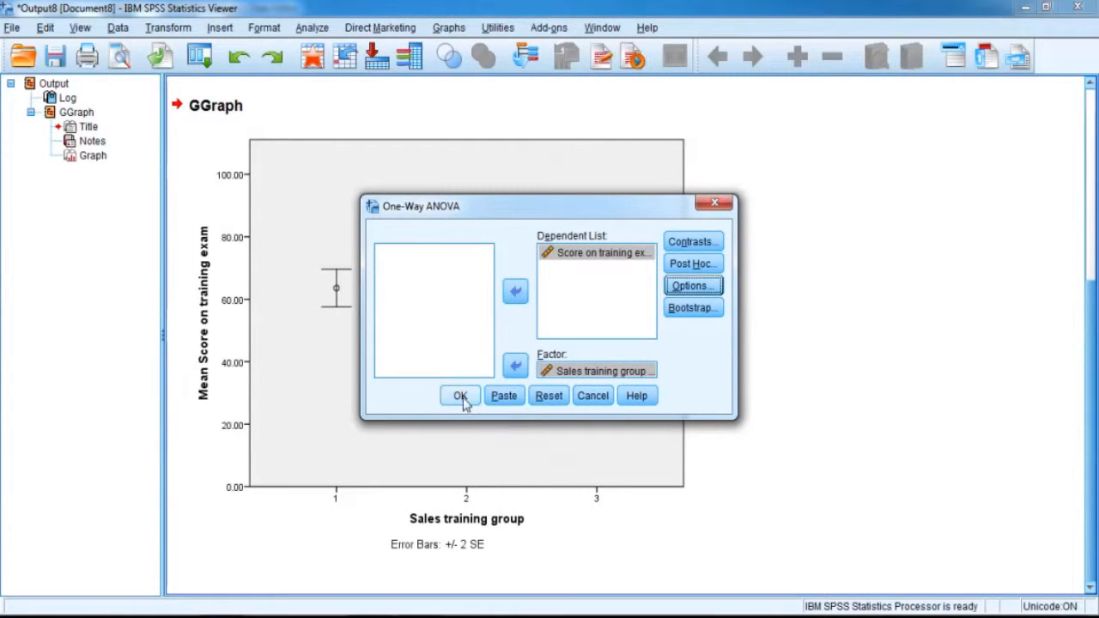
click(460, 397)
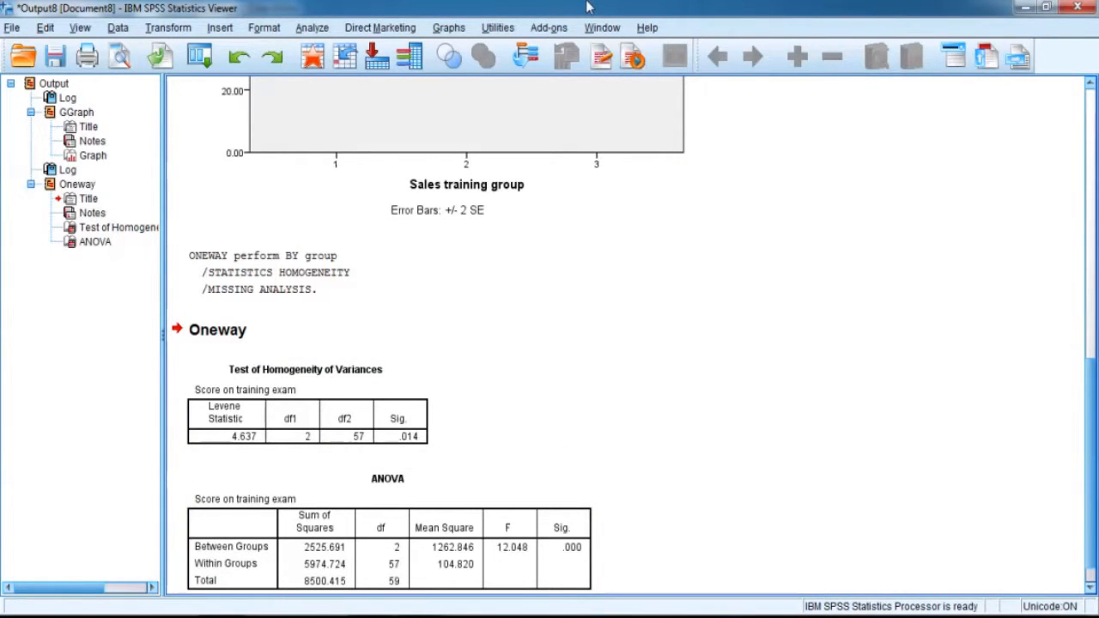
mouse_move(589, 7)
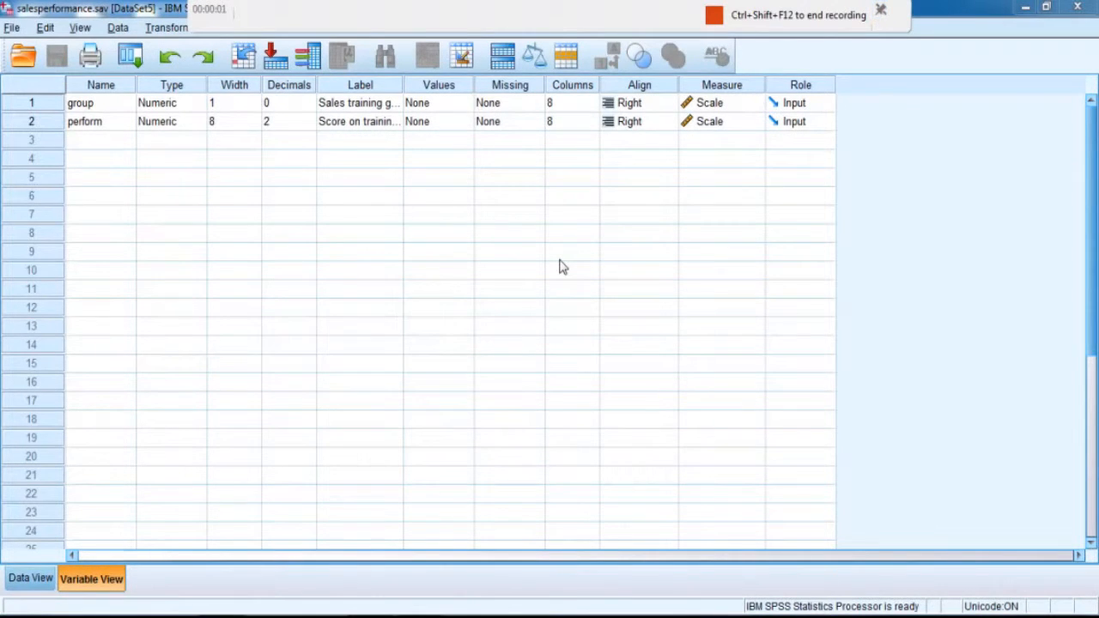
Step: Check the data and set up a One-Way ANOVA with Score on training exam as dependent variable and Sales training group as factor
click(25, 589)
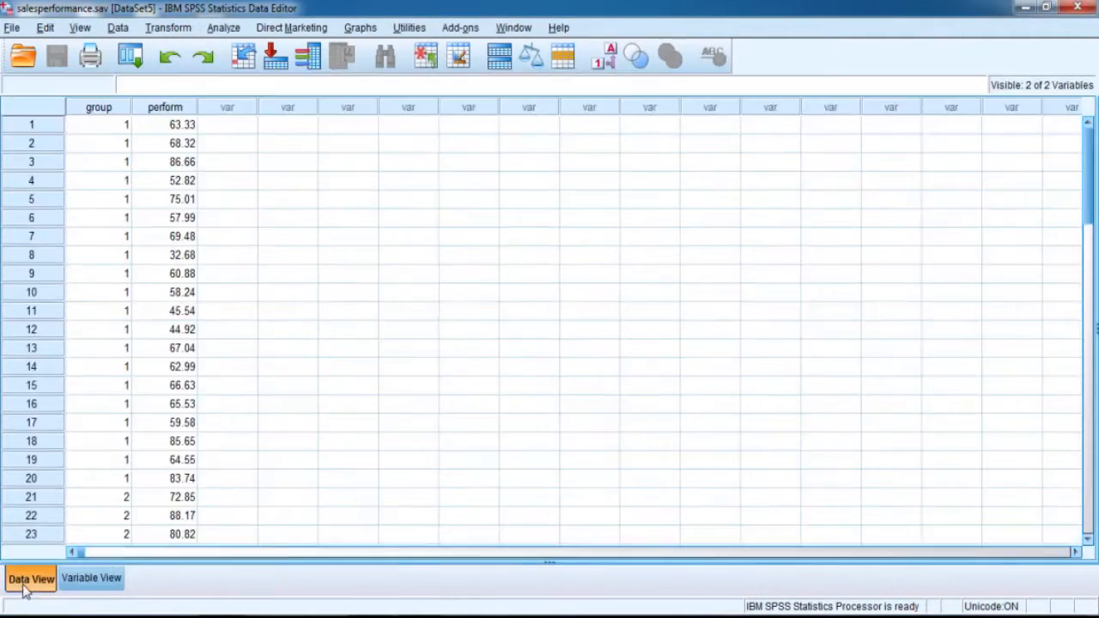
click(80, 582)
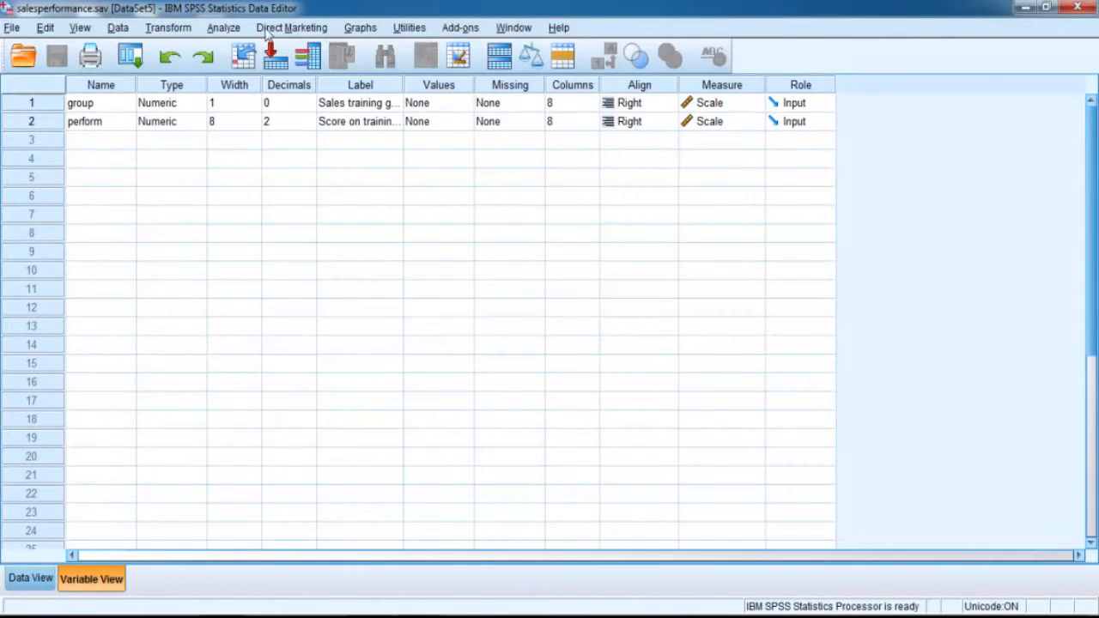
click(225, 28)
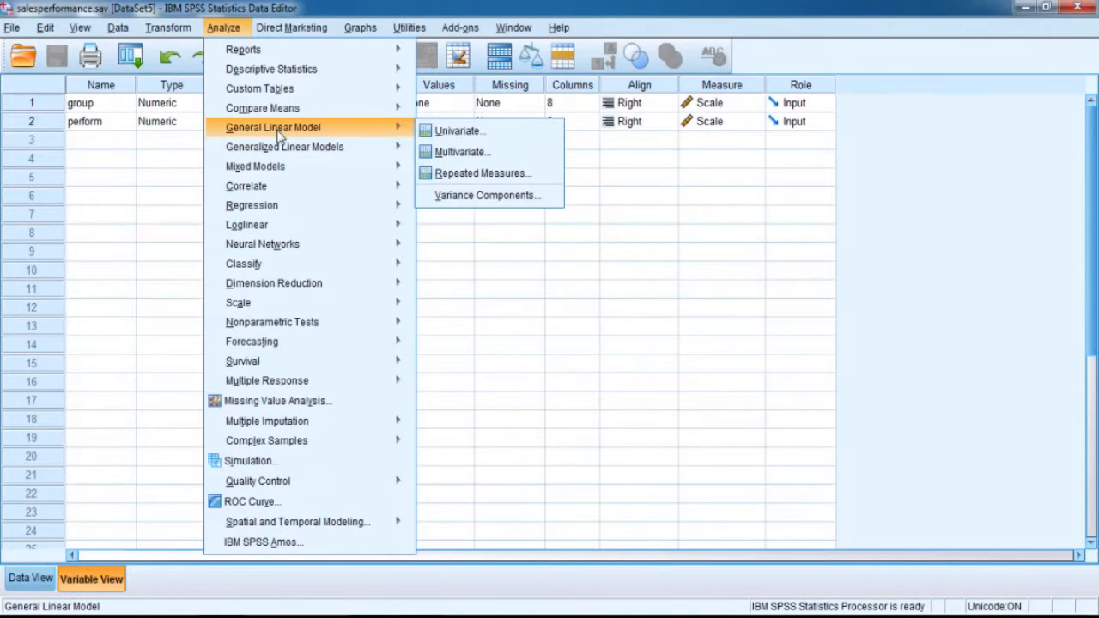
mouse_move(308, 110)
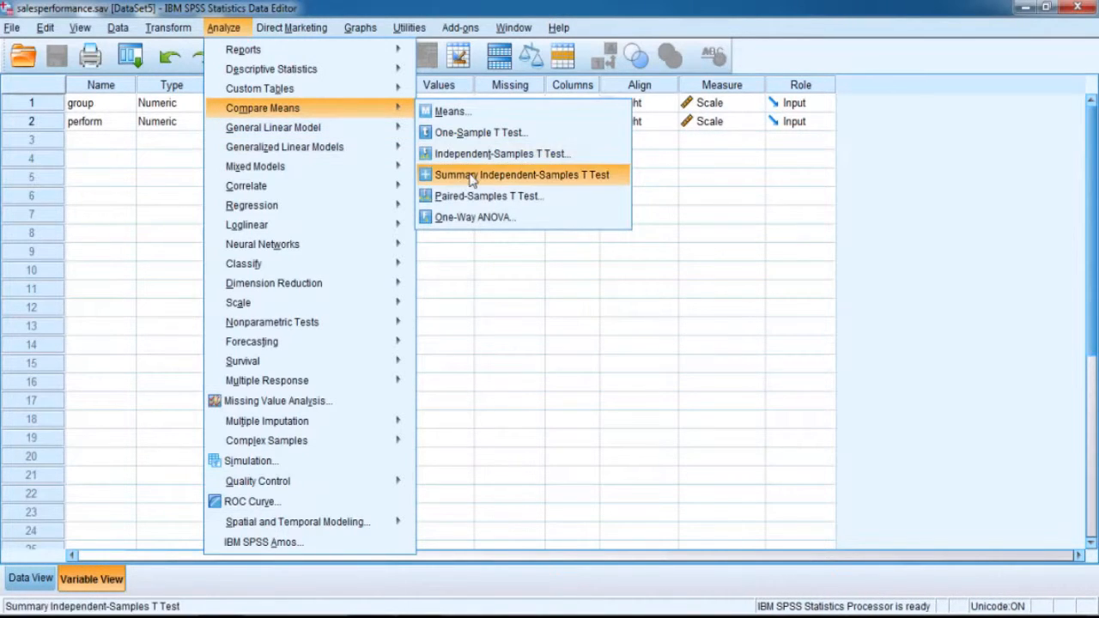
click(473, 218)
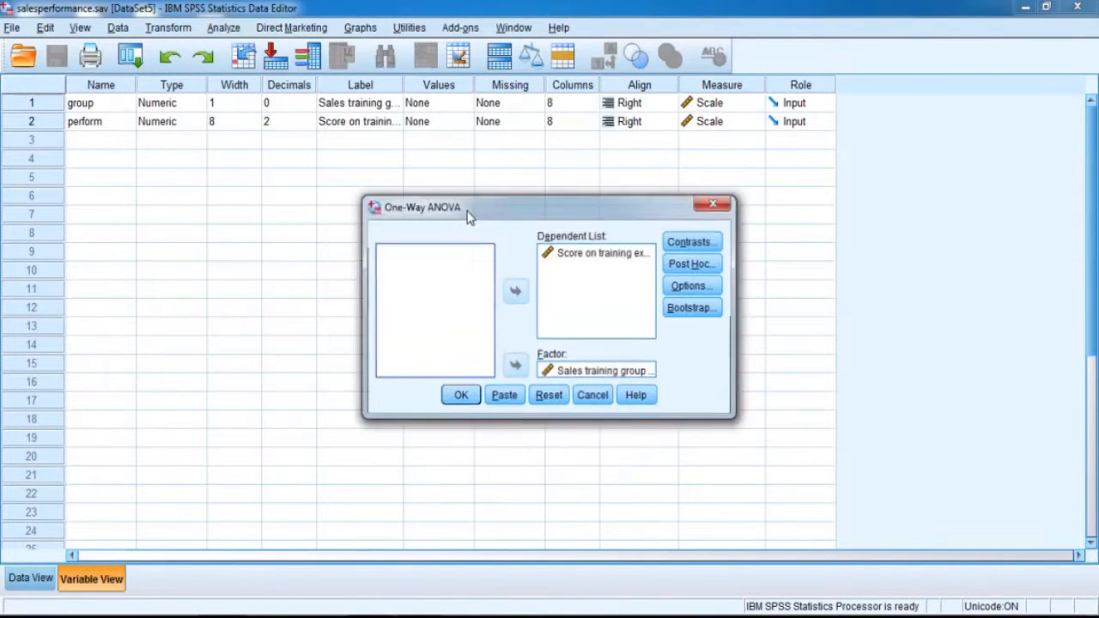
click(591, 255)
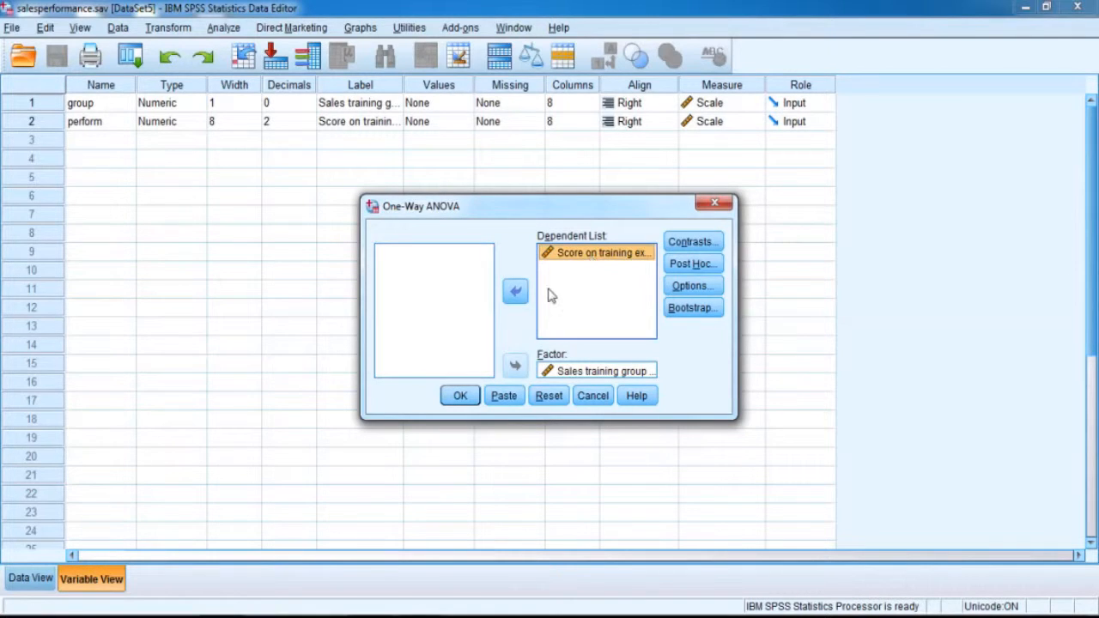
click(515, 292)
click(515, 292)
click(569, 372)
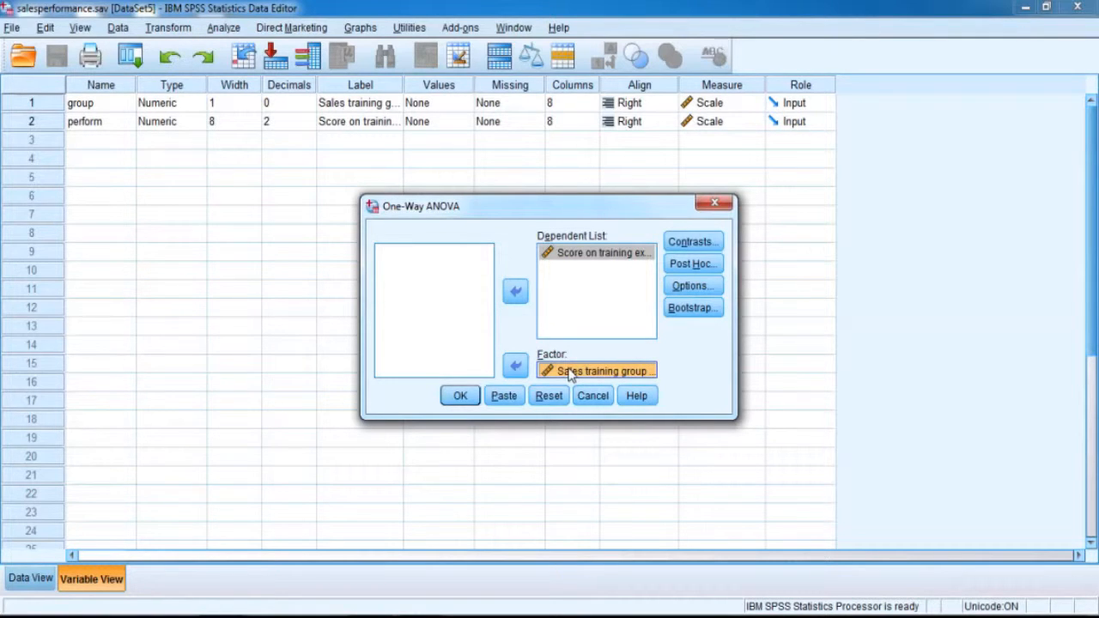
Step: Use Tamhane's T2 as the post hoc test at significance level 0.05 and bring up the ANOVA and multiple comparisons output
click(683, 266)
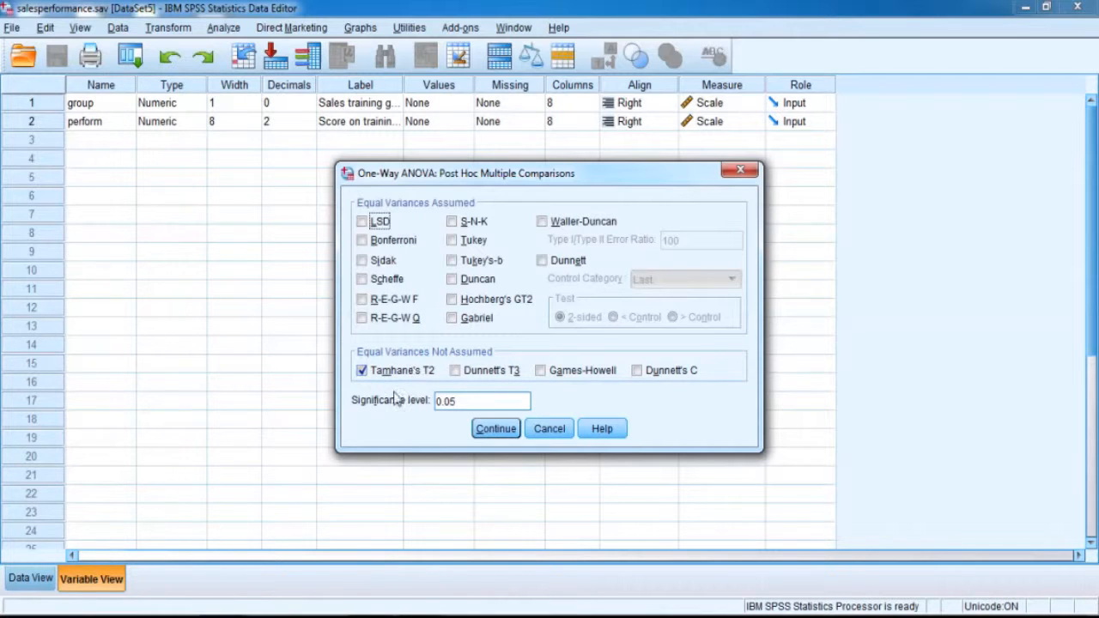
click(507, 436)
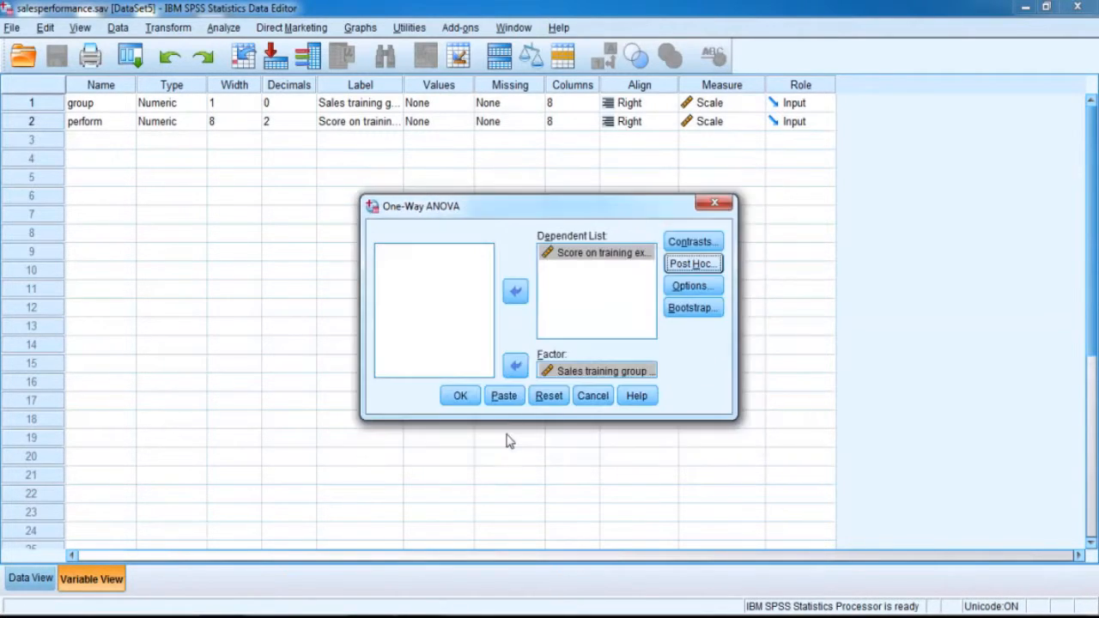
click(713, 203)
click(505, 549)
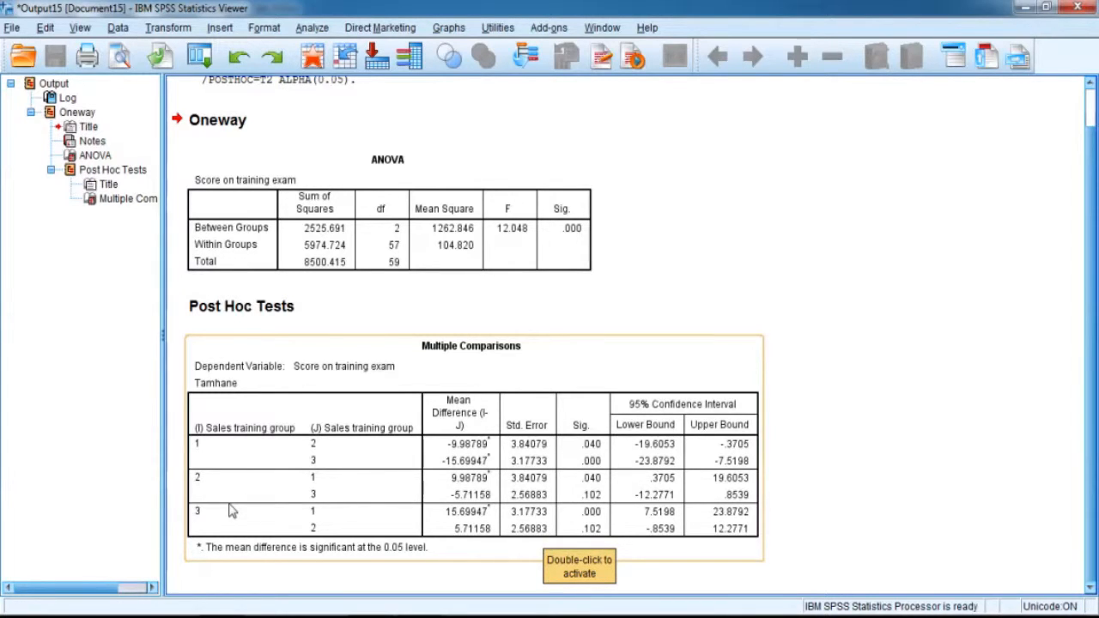
click(313, 28)
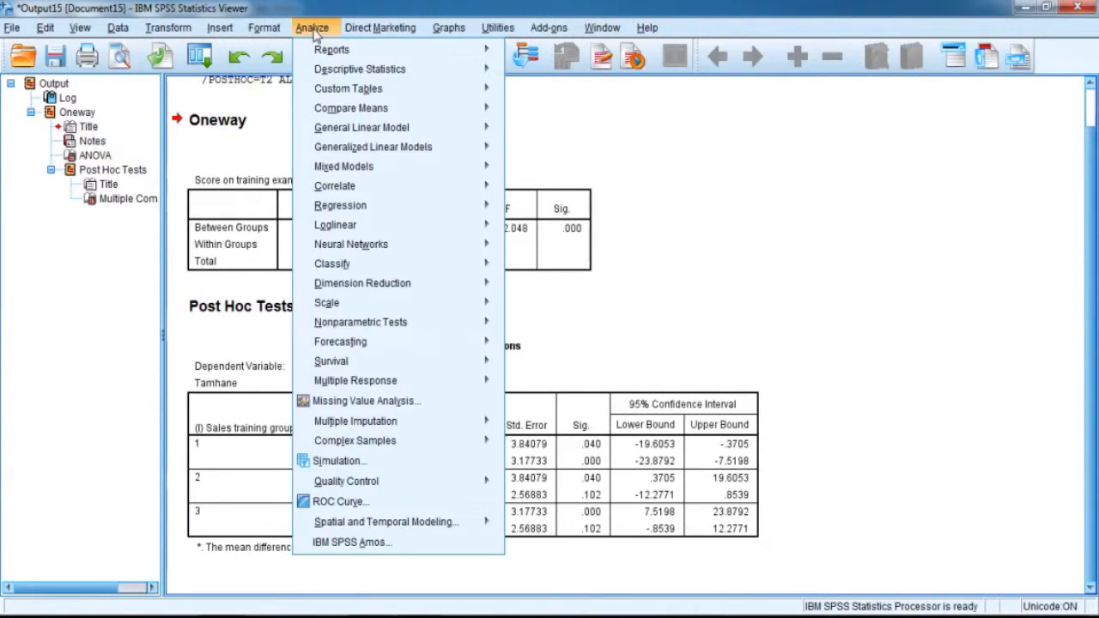
mouse_move(344, 67)
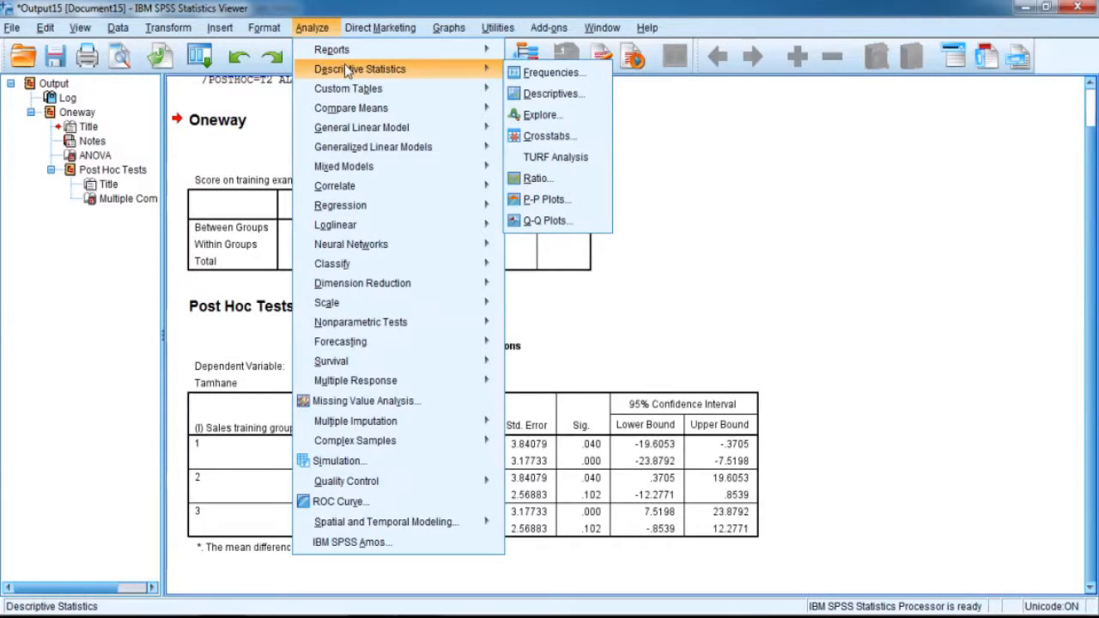
click(552, 93)
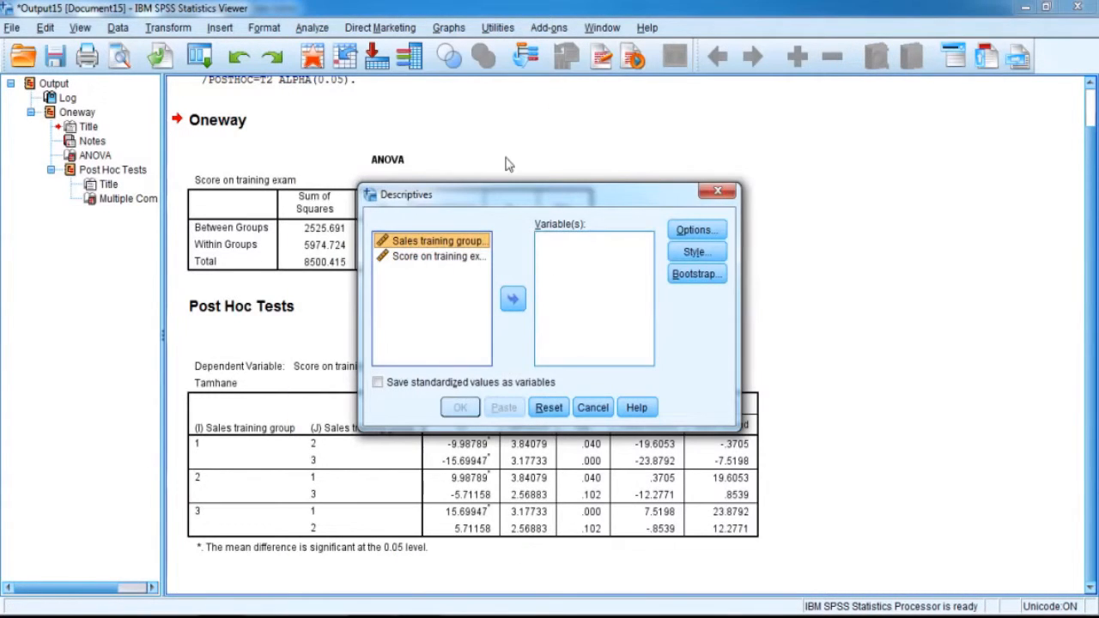
click(440, 257)
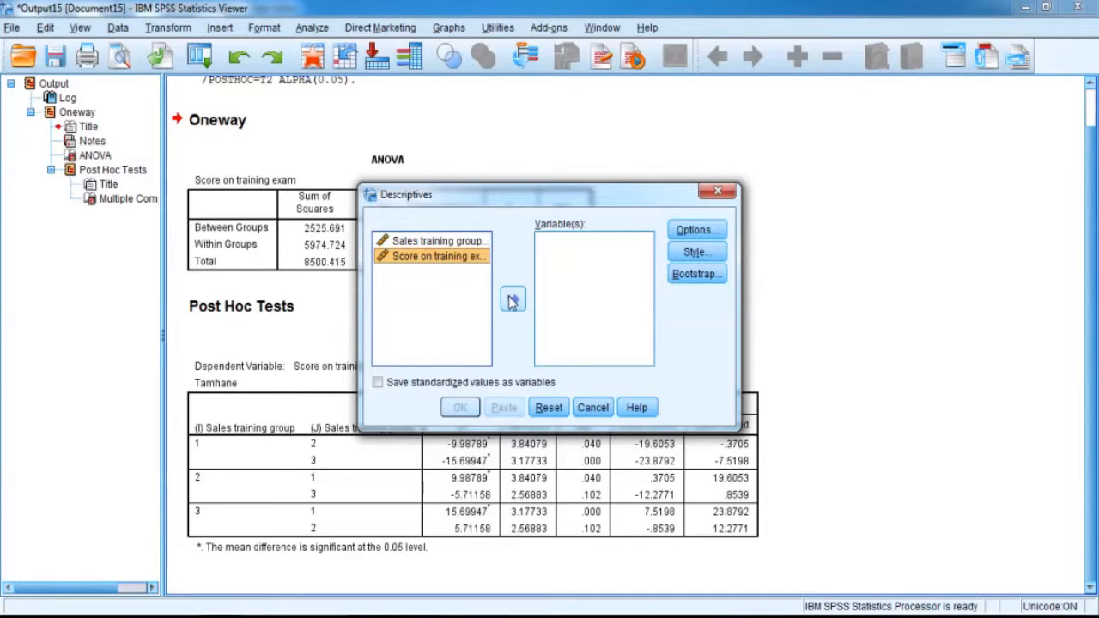
click(713, 192)
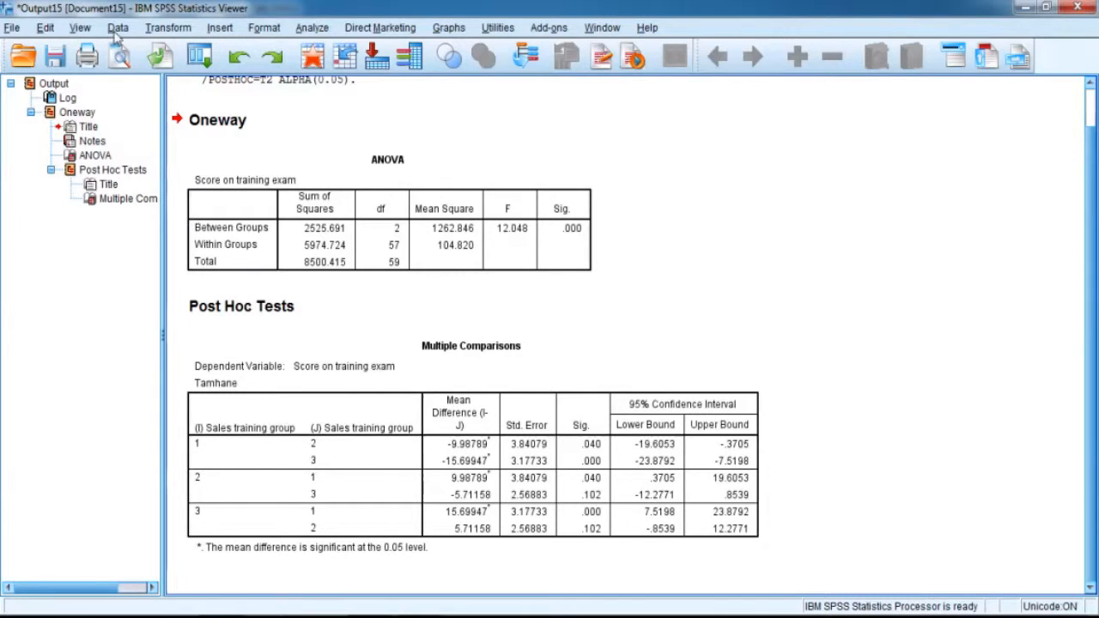
Step: Split the file to compare groups based on Sales training group, sorting the file by the grouping variable
click(117, 28)
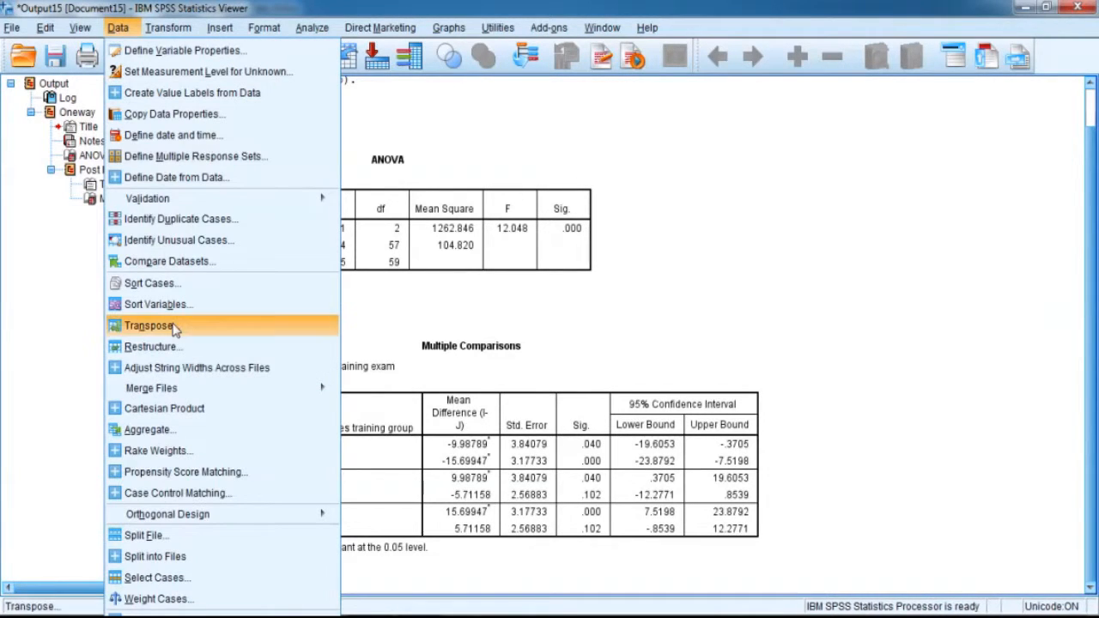
click(146, 535)
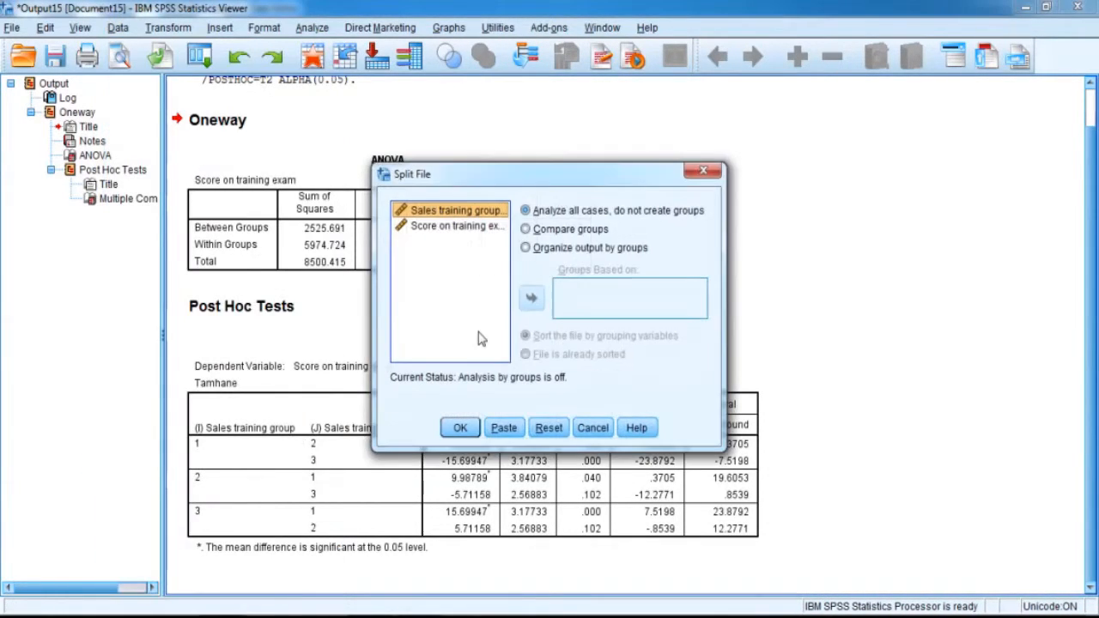
click(459, 227)
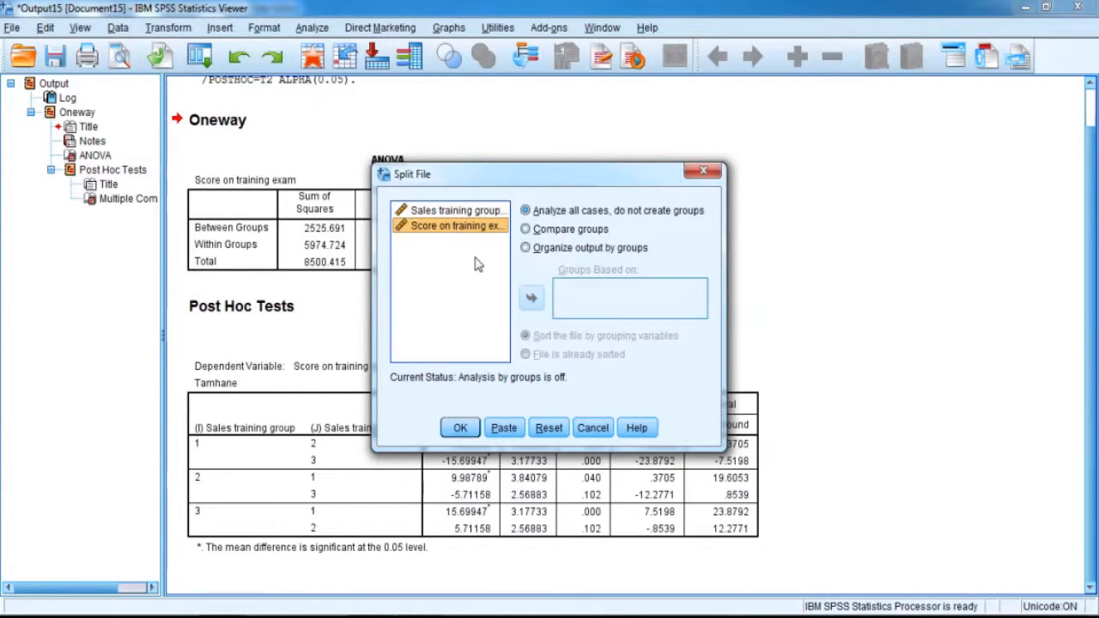
click(527, 229)
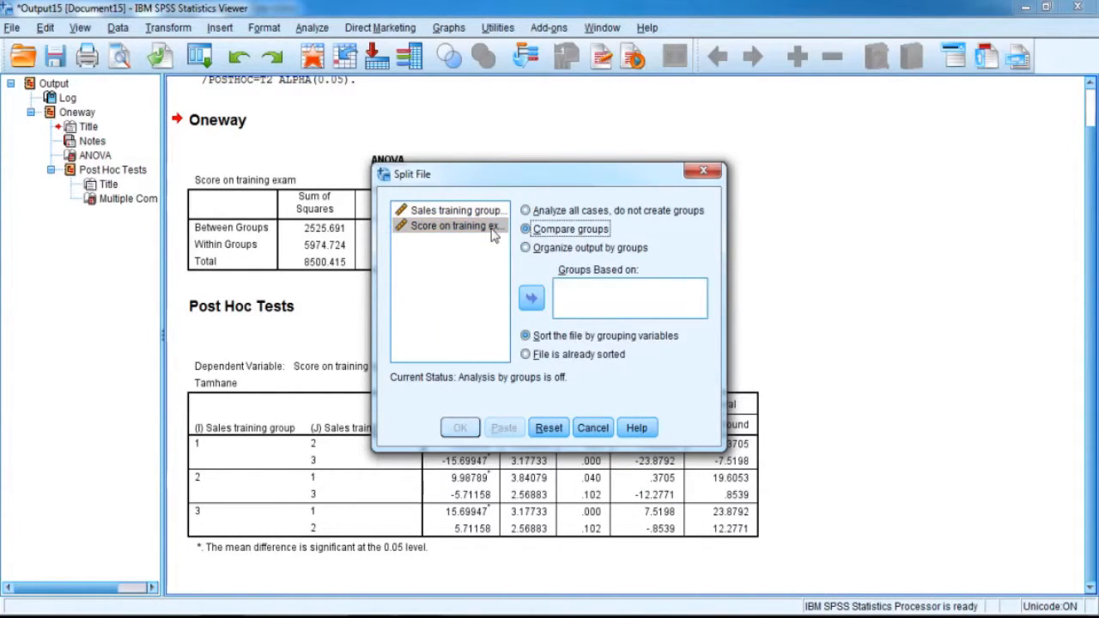
click(459, 210)
click(531, 298)
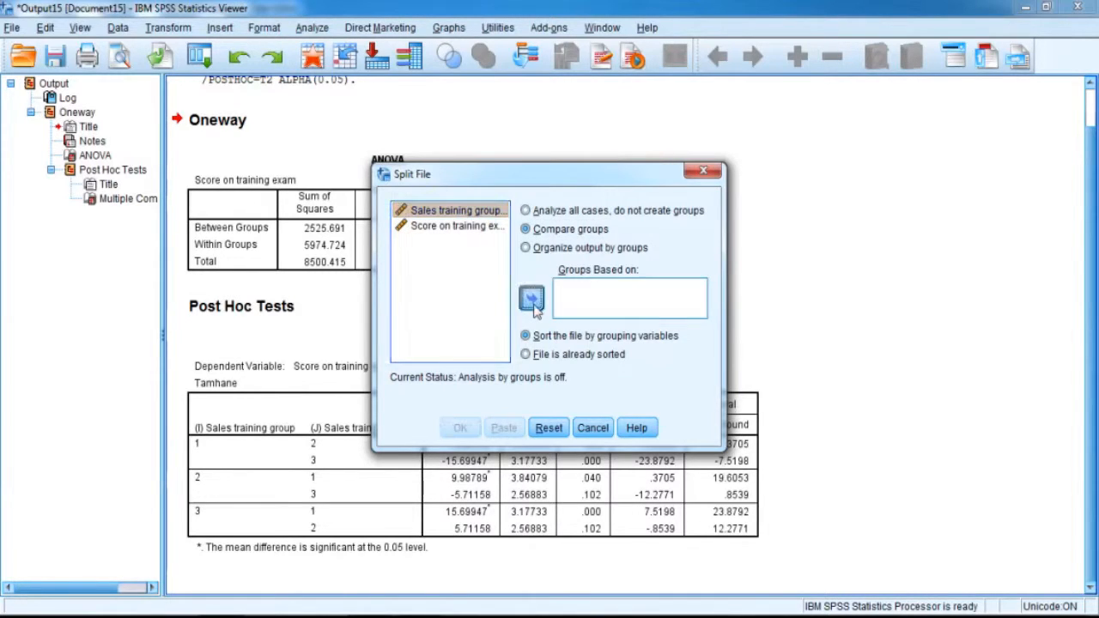
click(471, 422)
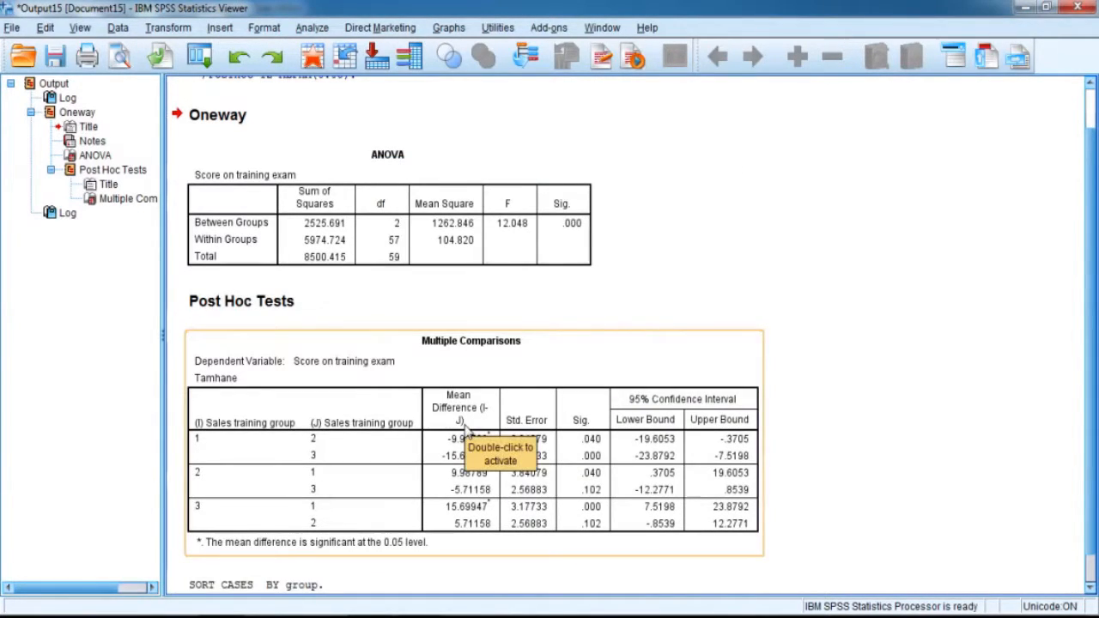
Step: Run Descriptives on Score on training exam with mean, standard deviation, minimum and maximum, and view the output
click(312, 27)
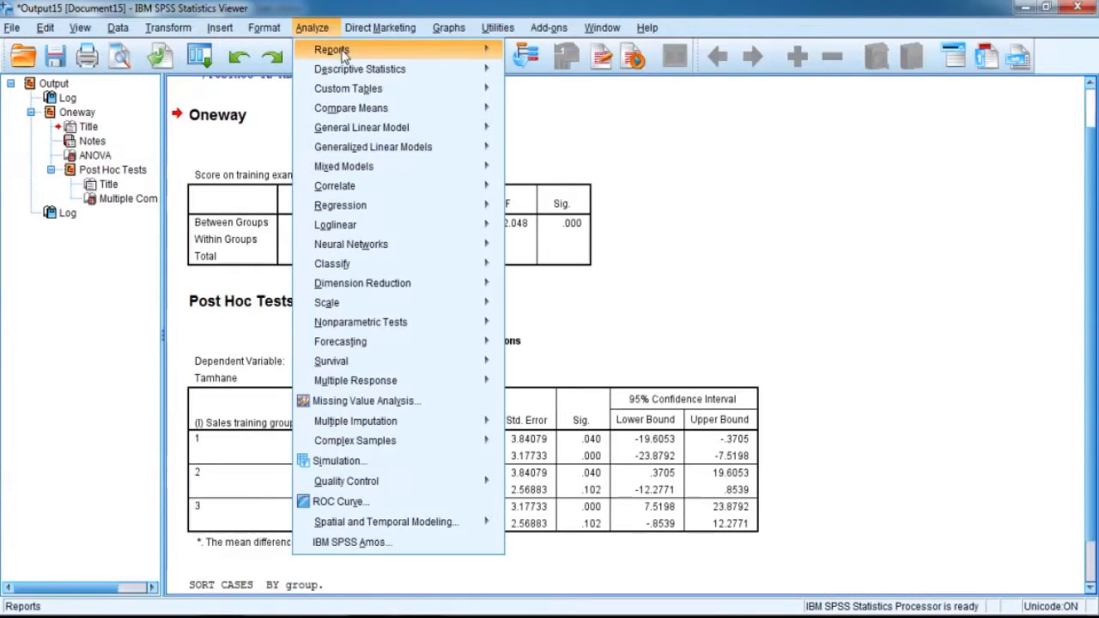
mouse_move(358, 70)
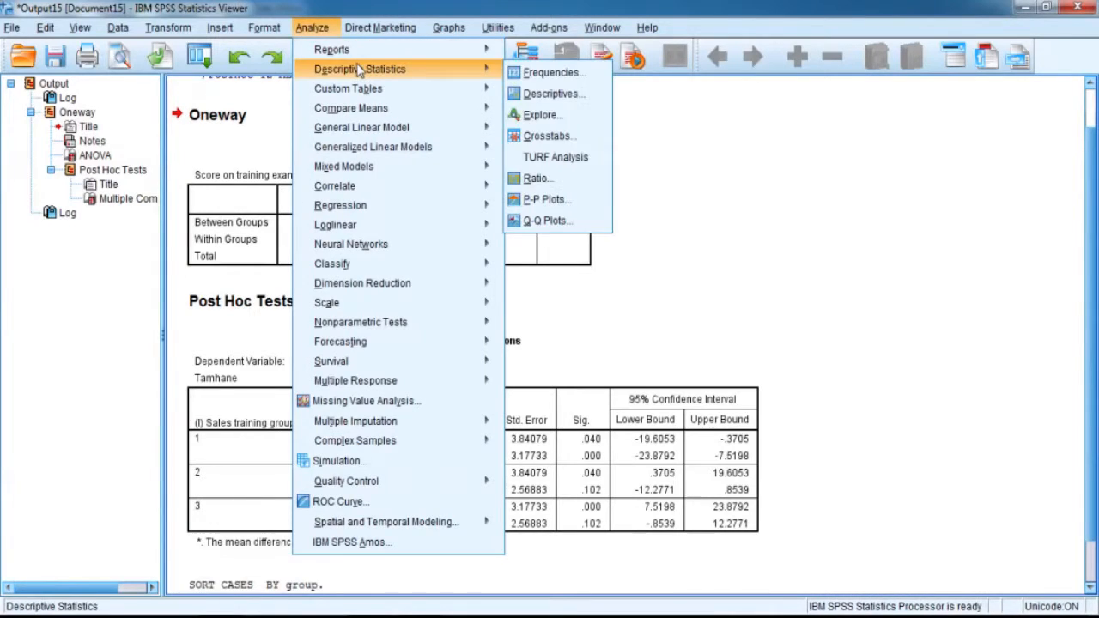
click(532, 99)
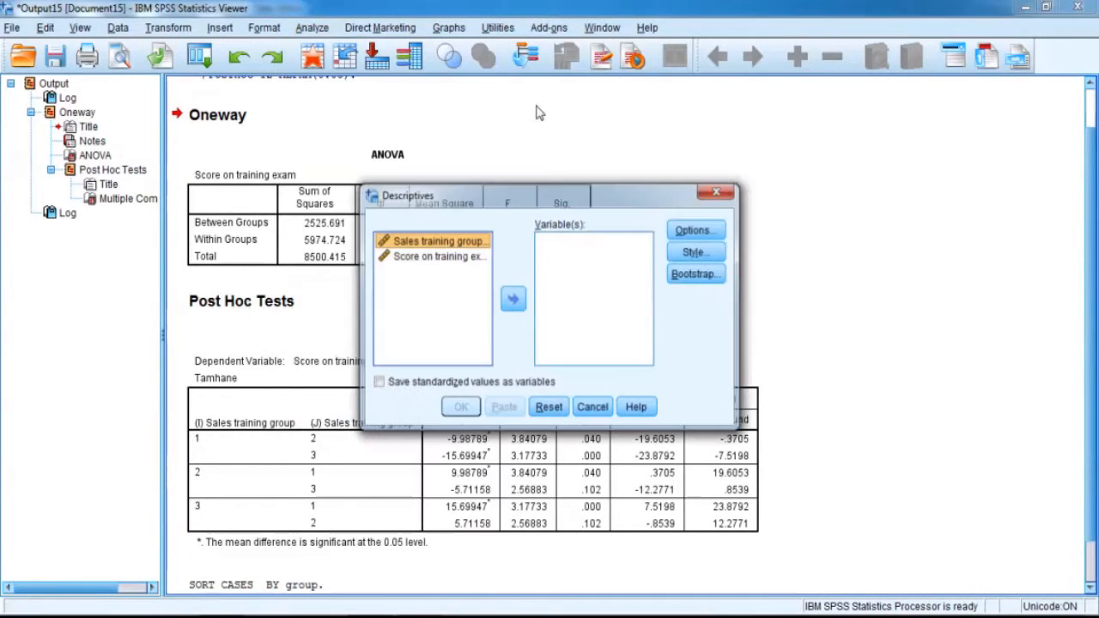
click(443, 256)
click(512, 298)
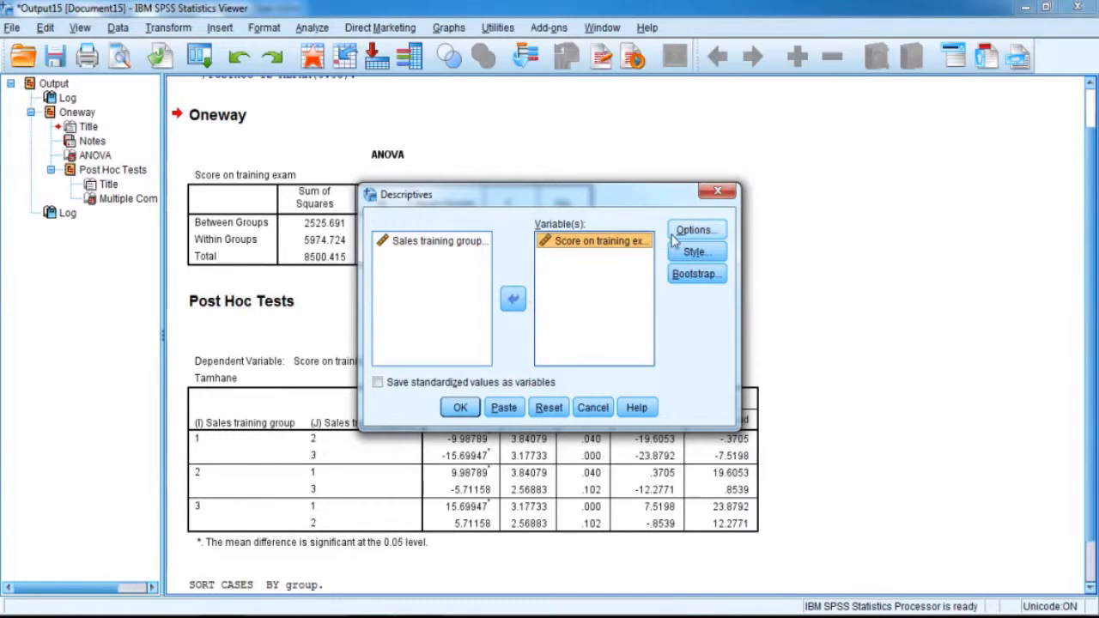
click(691, 230)
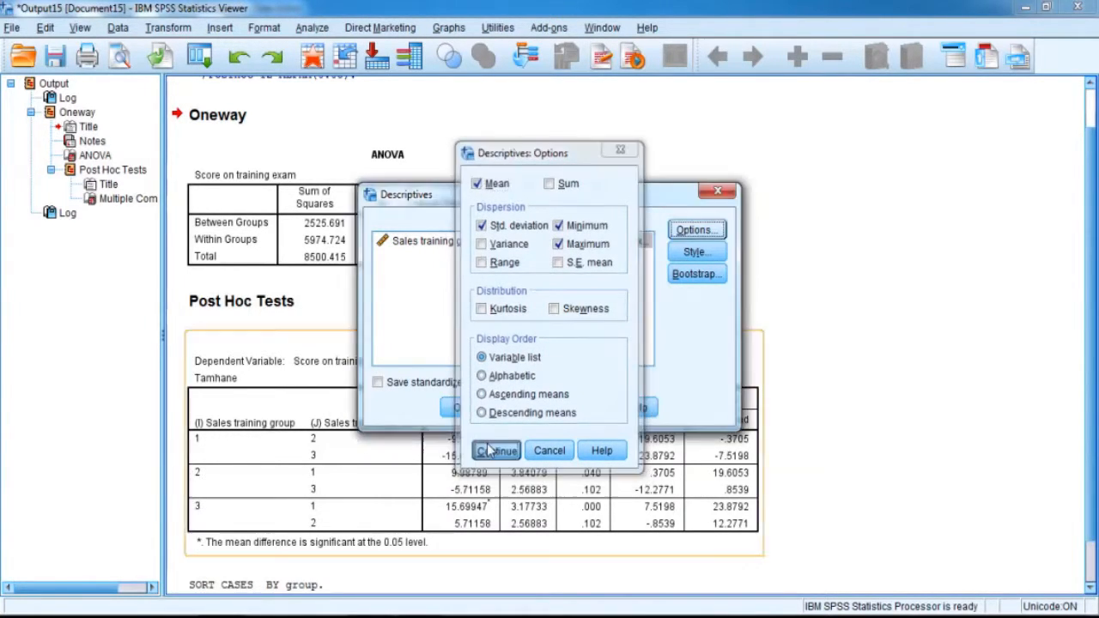
click(491, 451)
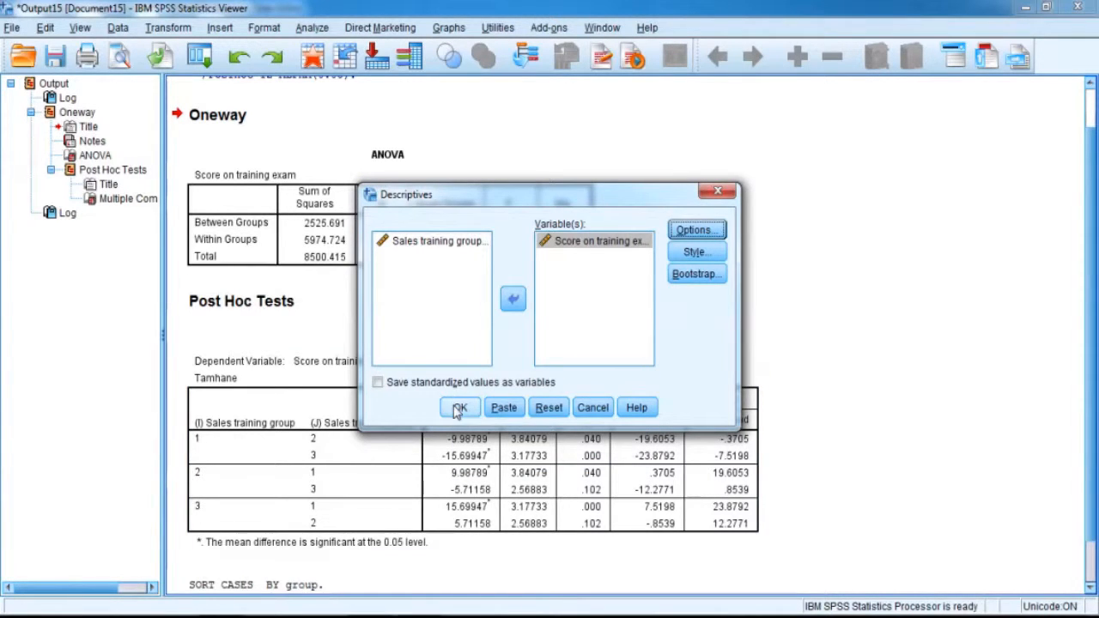
click(457, 407)
scroll(1091, 581, down, 2)
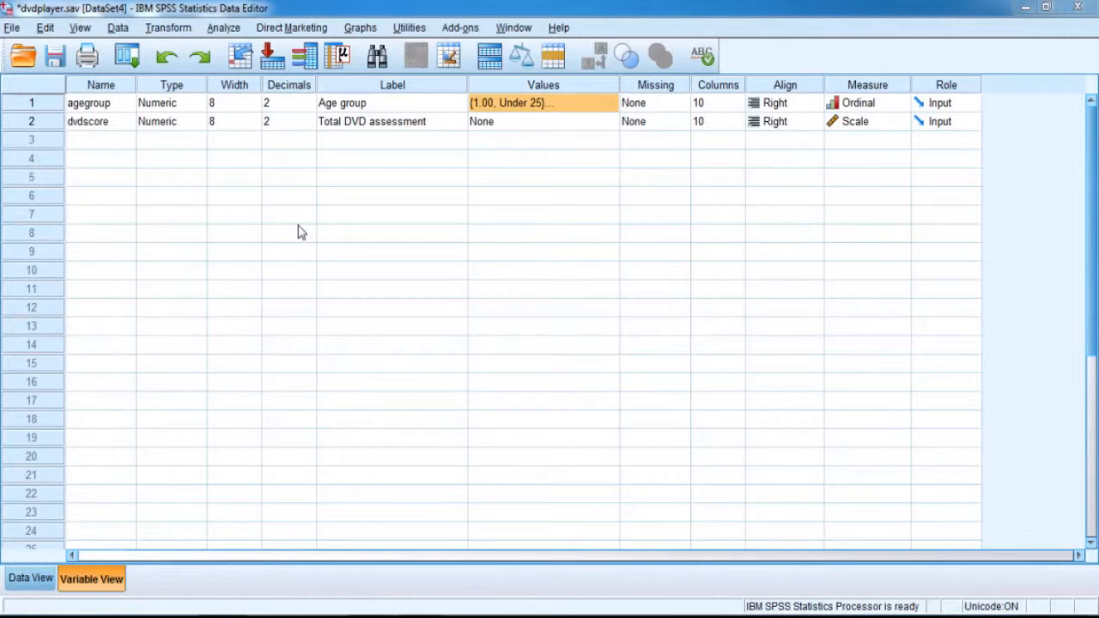
Step: Examine the value labels defined for the Age group variable in dvdplayer.sav
click(586, 108)
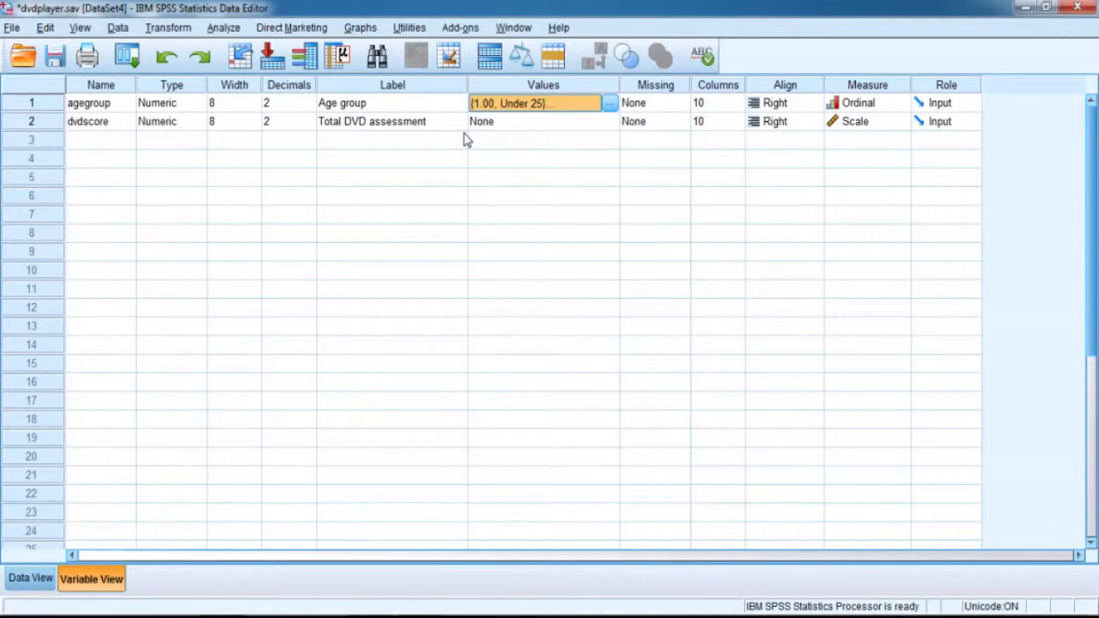
click(610, 104)
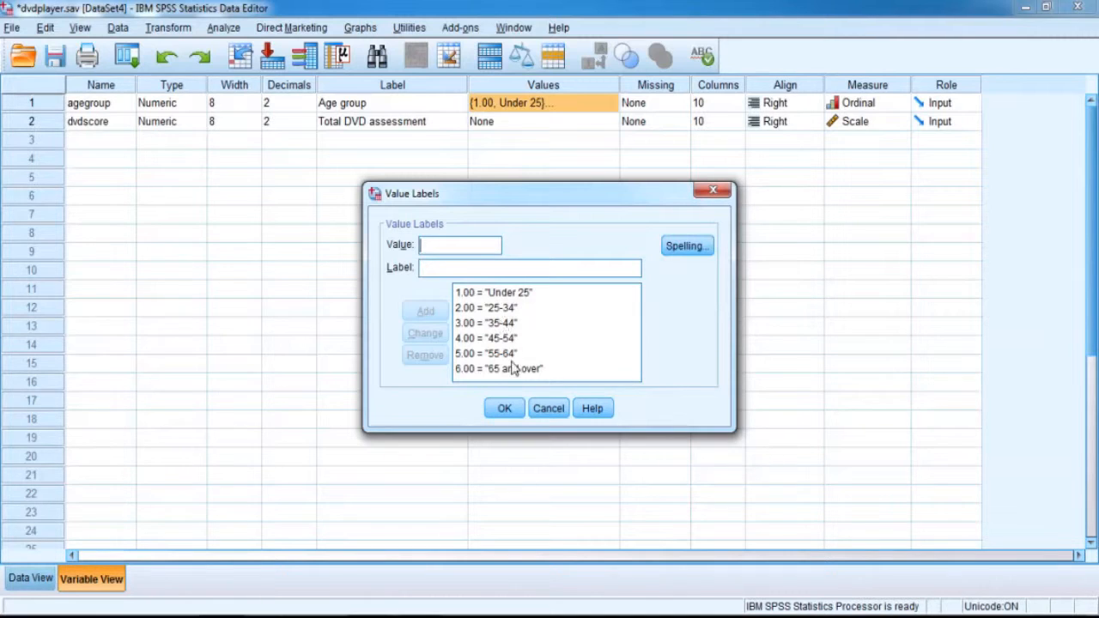
click(504, 409)
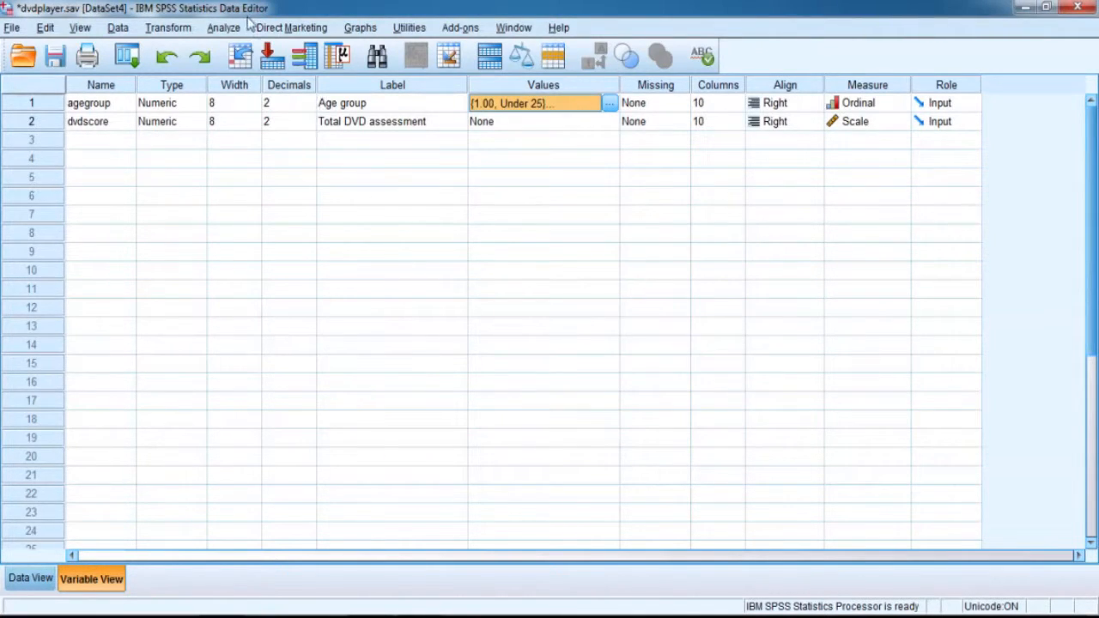
Step: Set up a fresh One-Way ANOVA with Total DVD assessment as the dependent variable and Age group as the factor
click(225, 28)
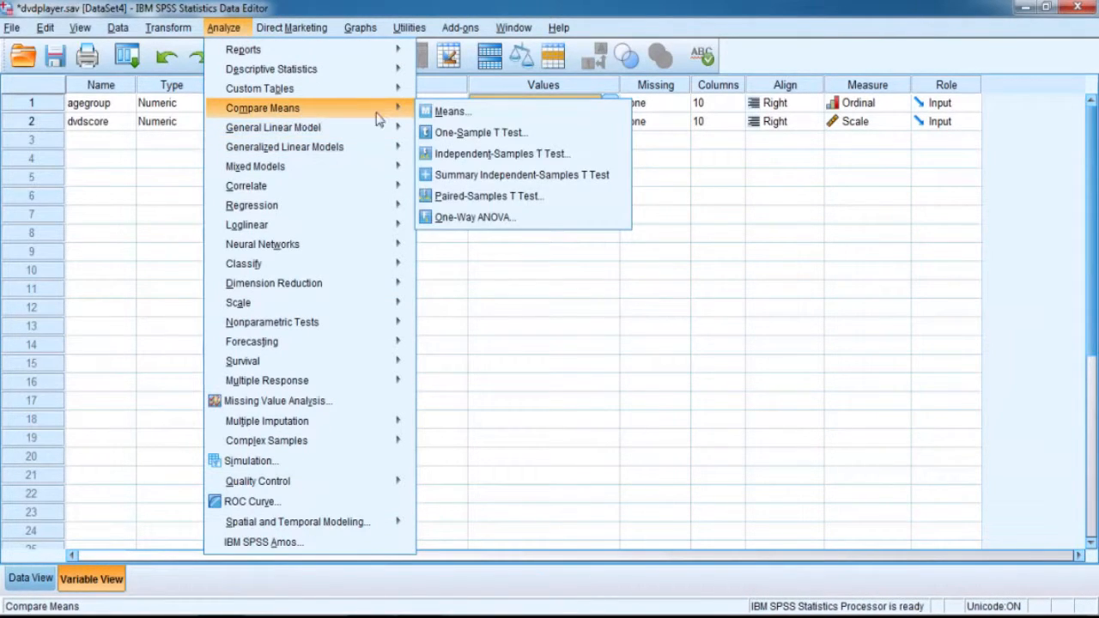
mouse_move(375, 109)
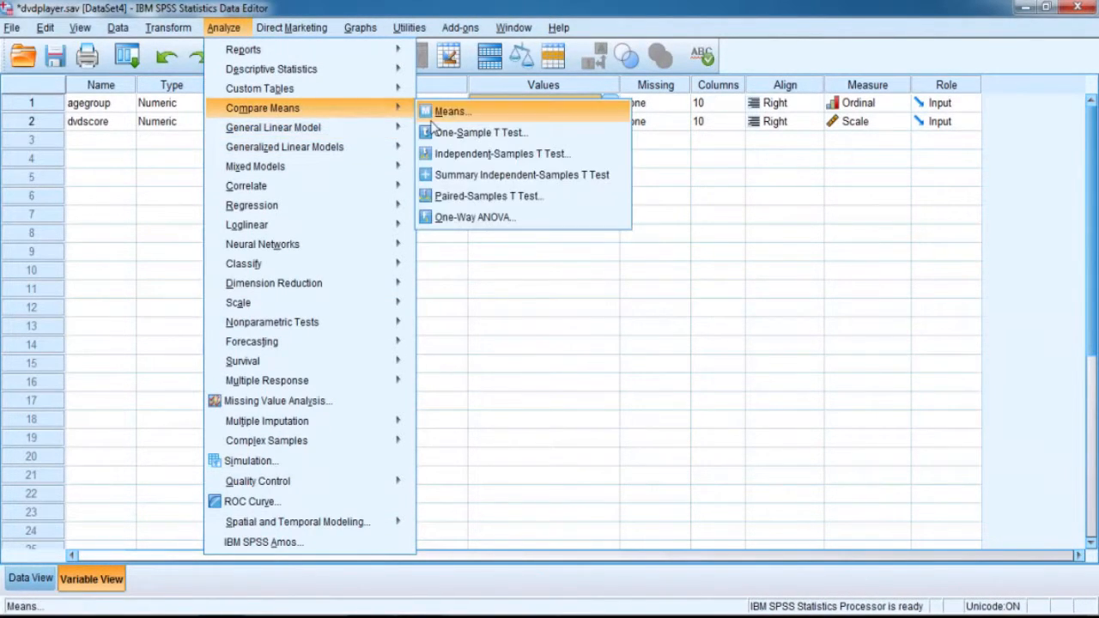
click(469, 220)
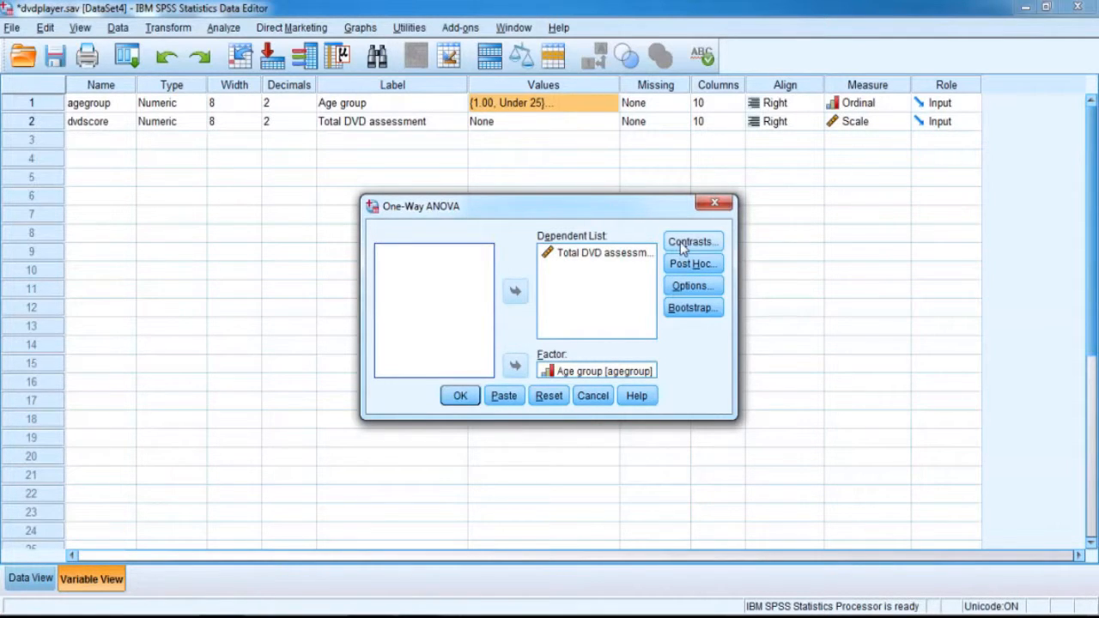
click(549, 396)
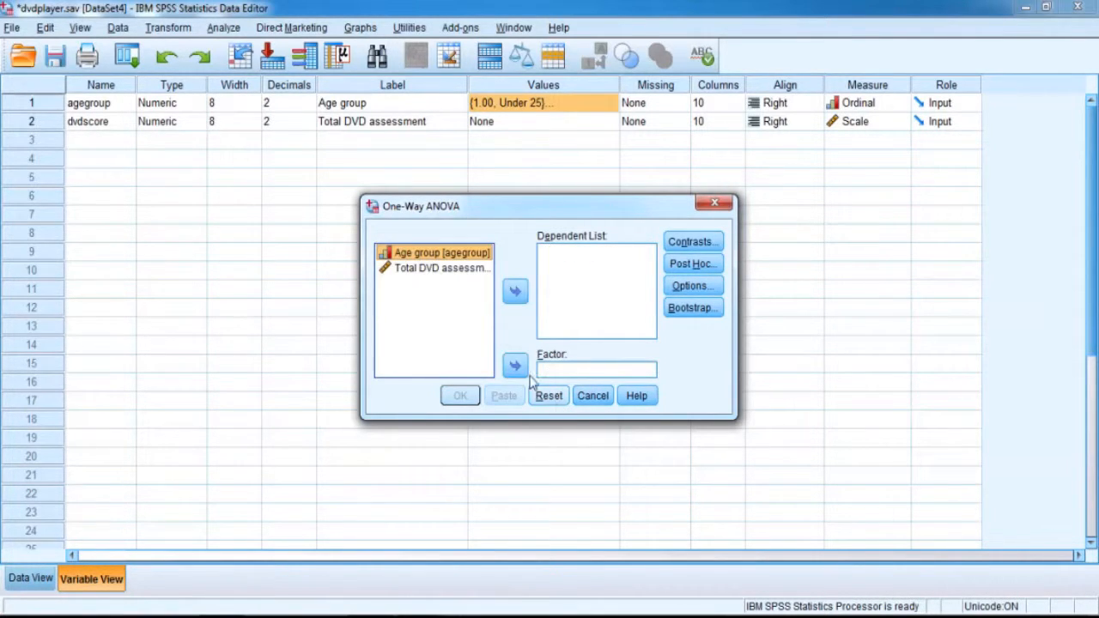
click(442, 269)
double_click(455, 268)
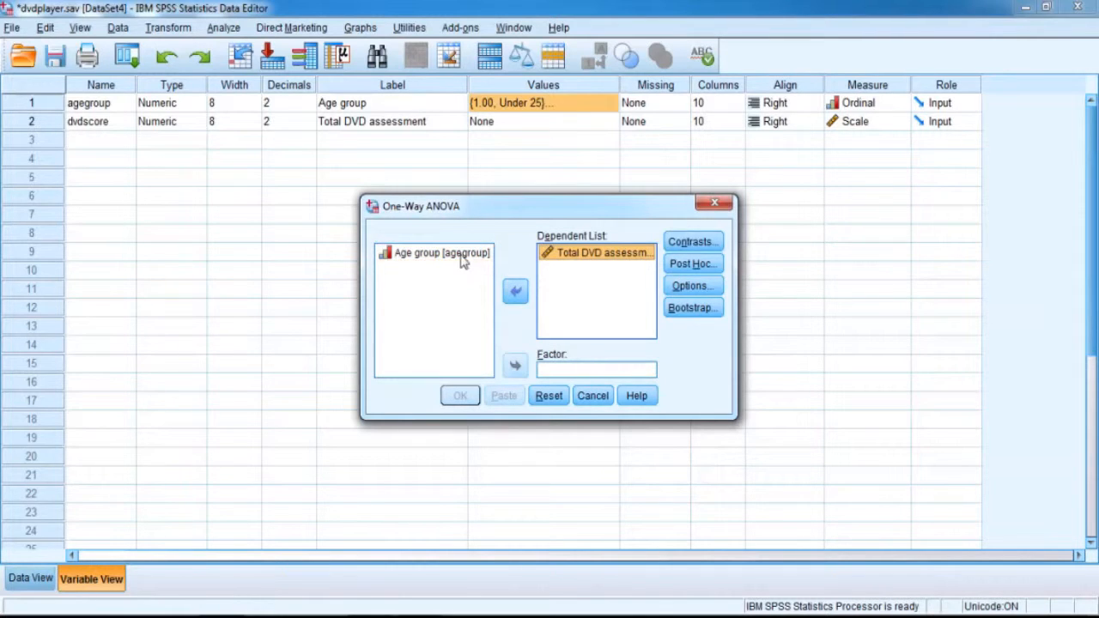
click(462, 262)
click(514, 366)
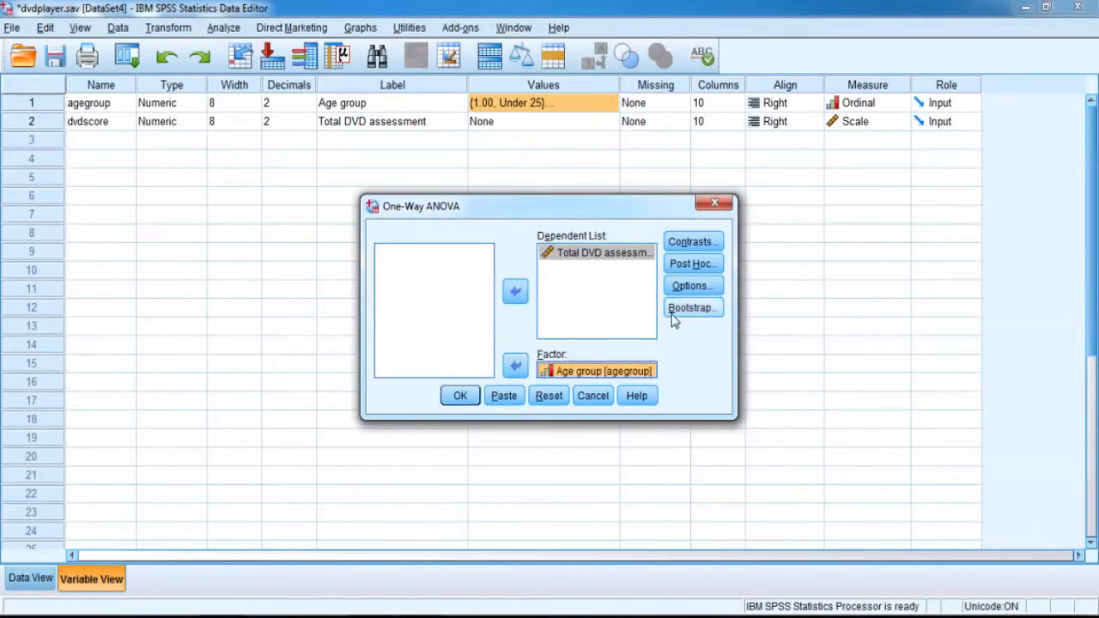
Step: Include the homogeneity of variance test and a means plot, and run the One-Way ANOVA
click(690, 287)
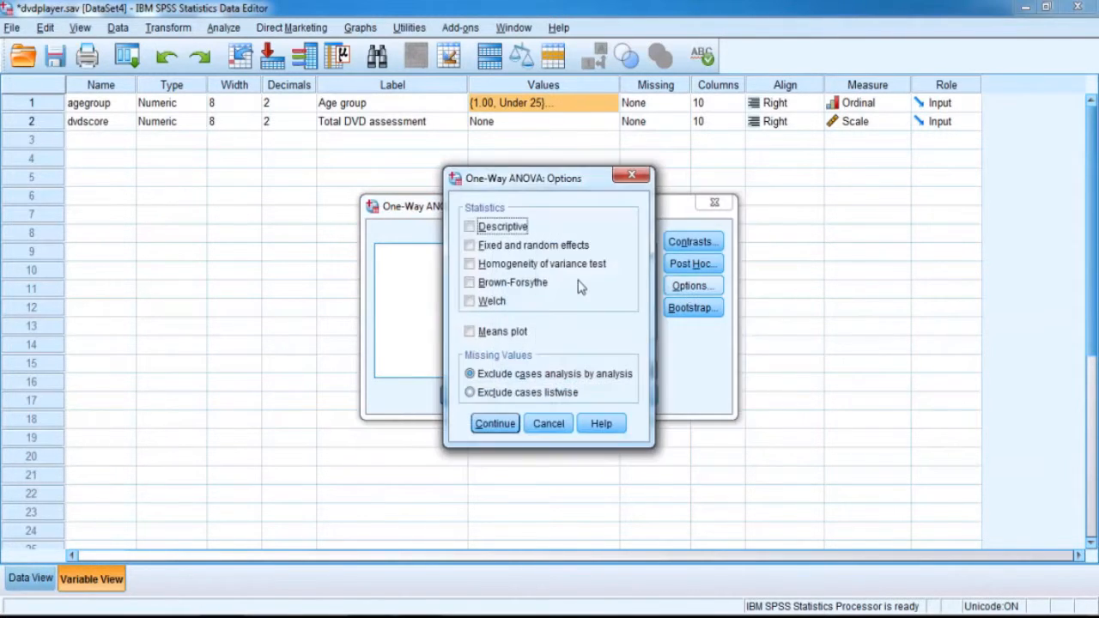
click(470, 263)
click(470, 331)
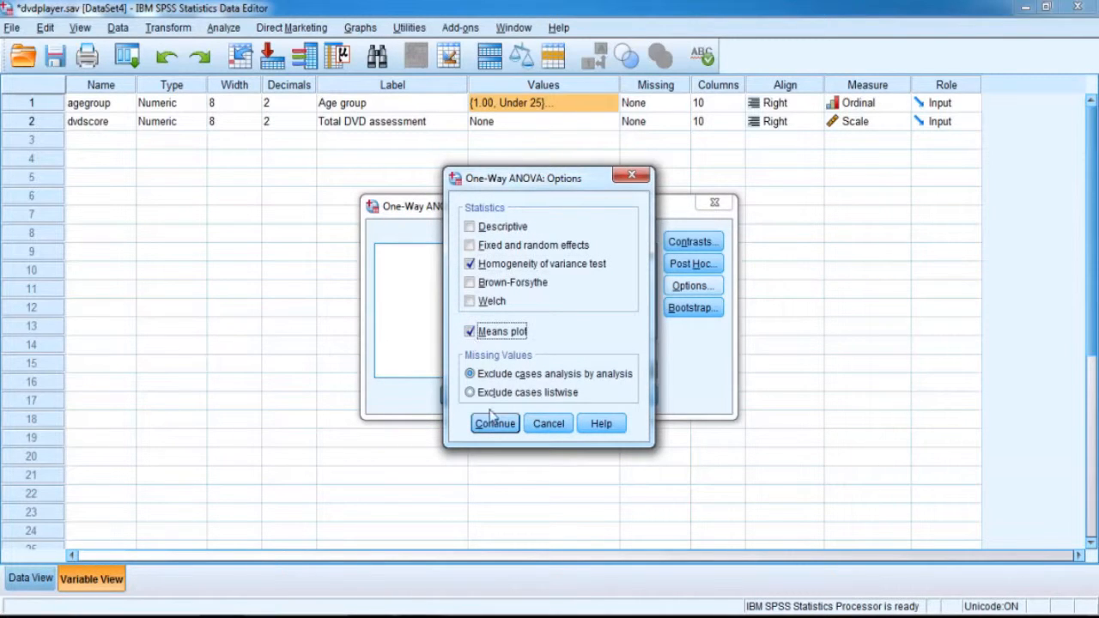
click(494, 423)
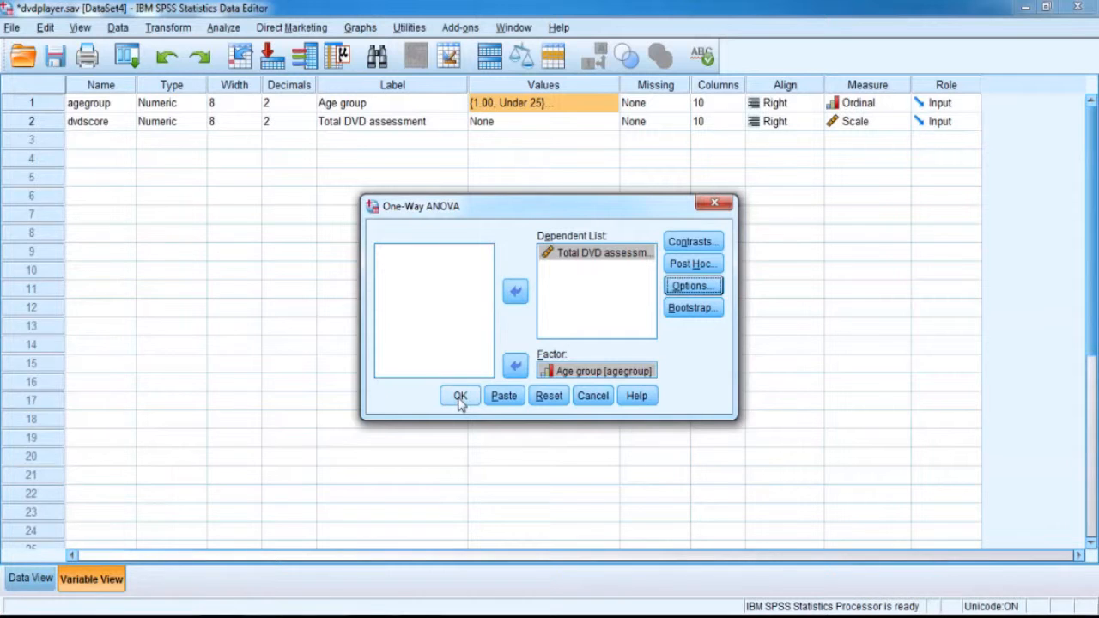
click(460, 396)
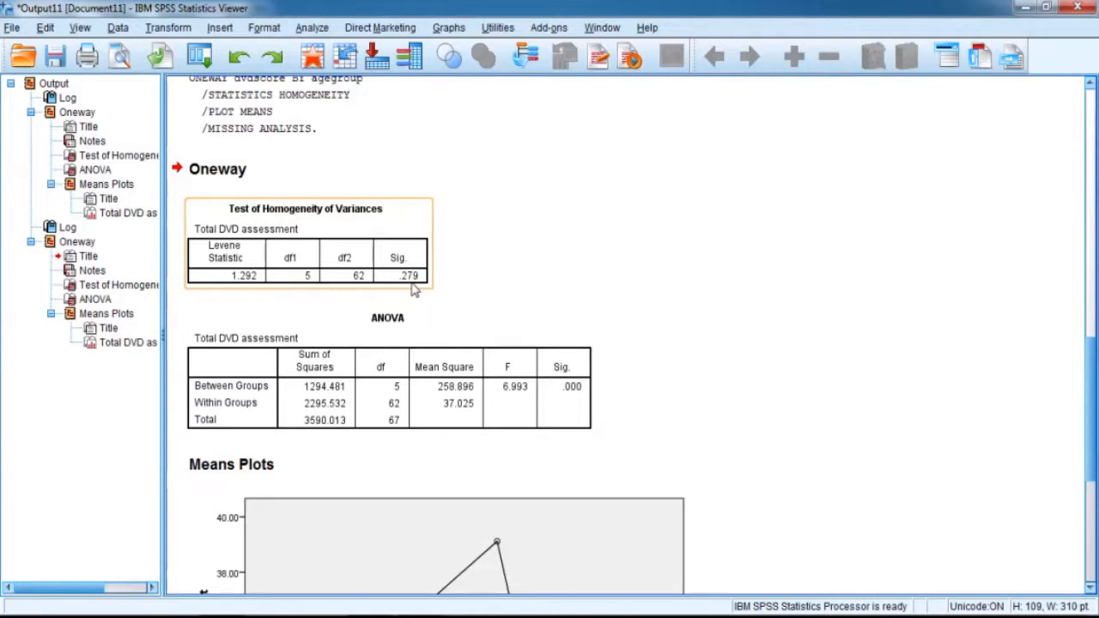
Step: Examine the ANOVA table's significance and the means plot of Total DVD assessment across the age groups
click(500, 379)
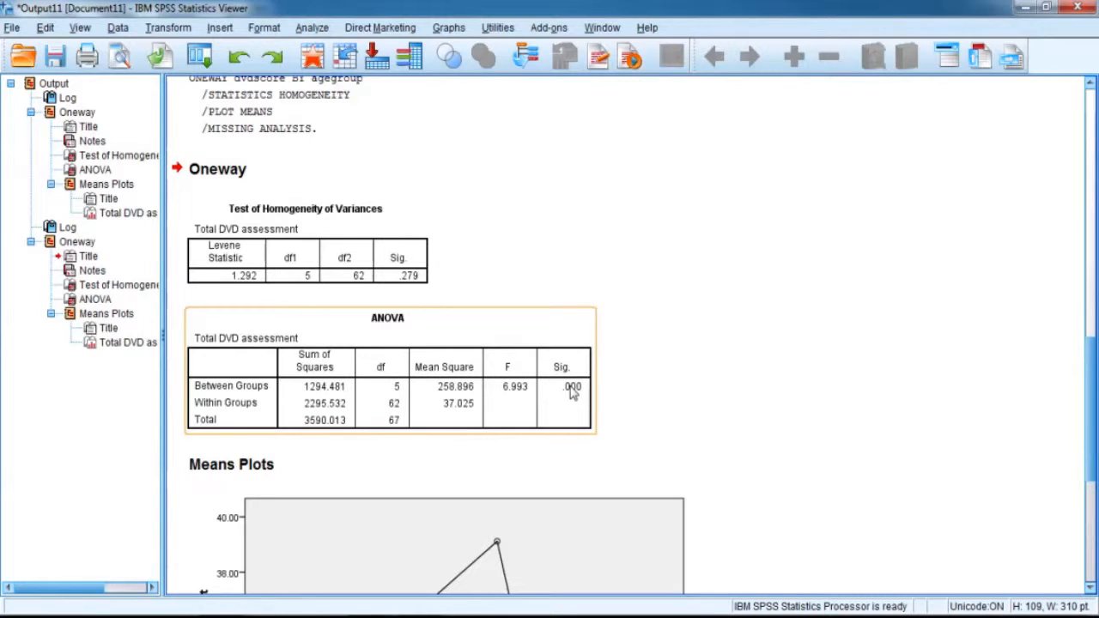
click(814, 485)
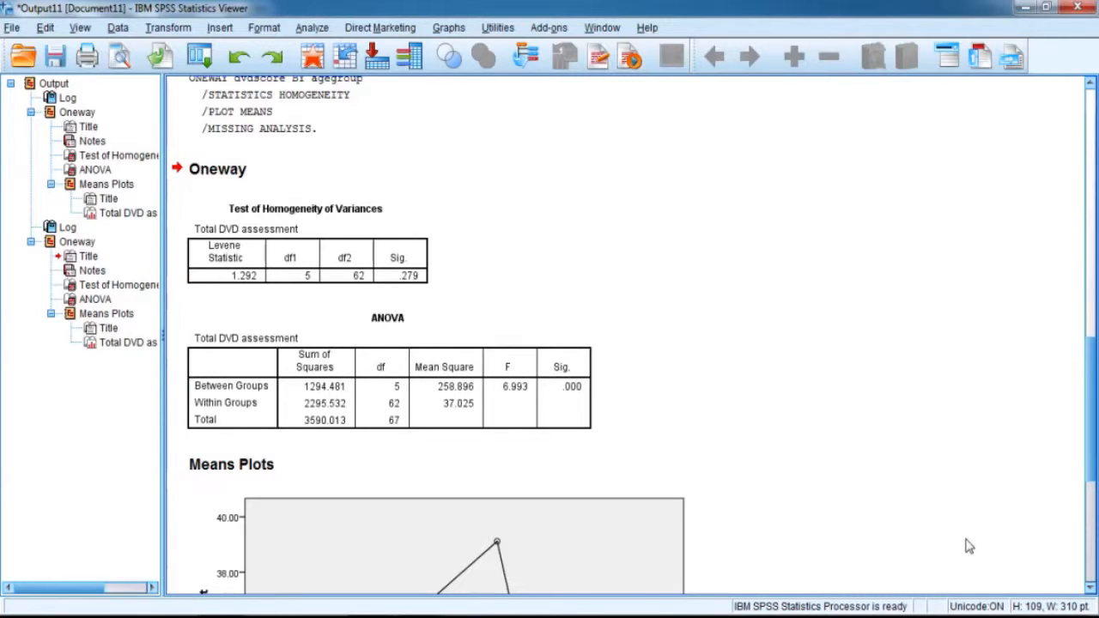
click(1090, 589)
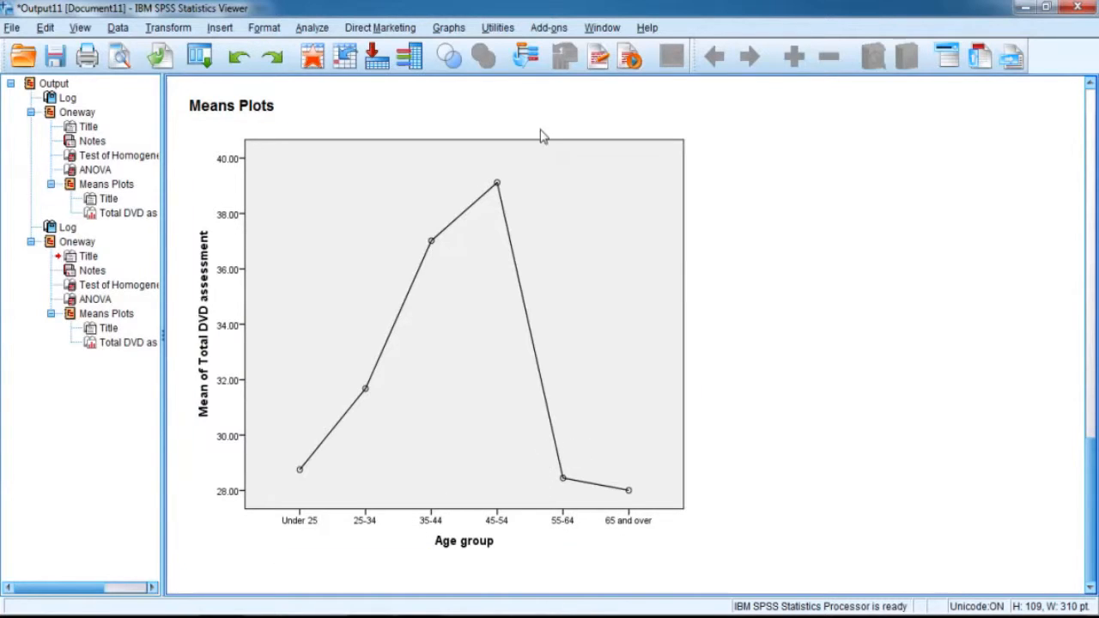
click(454, 118)
click(453, 246)
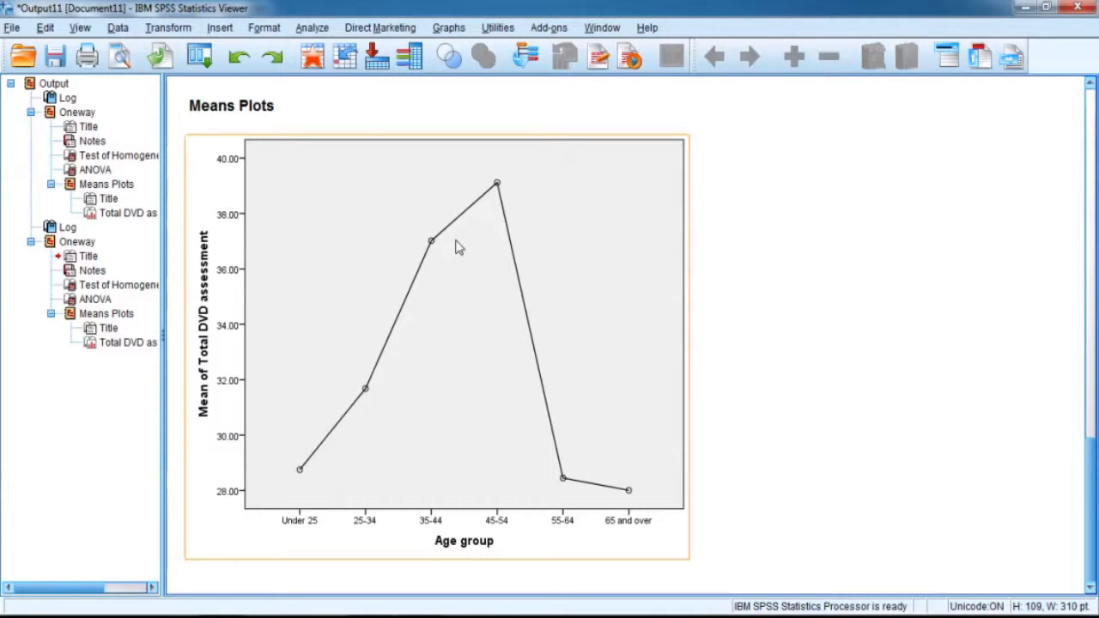
Step: Bring up the output with the planned contrasts and review the contrast syntax together with the means plot above it
mouse_move(459, 4)
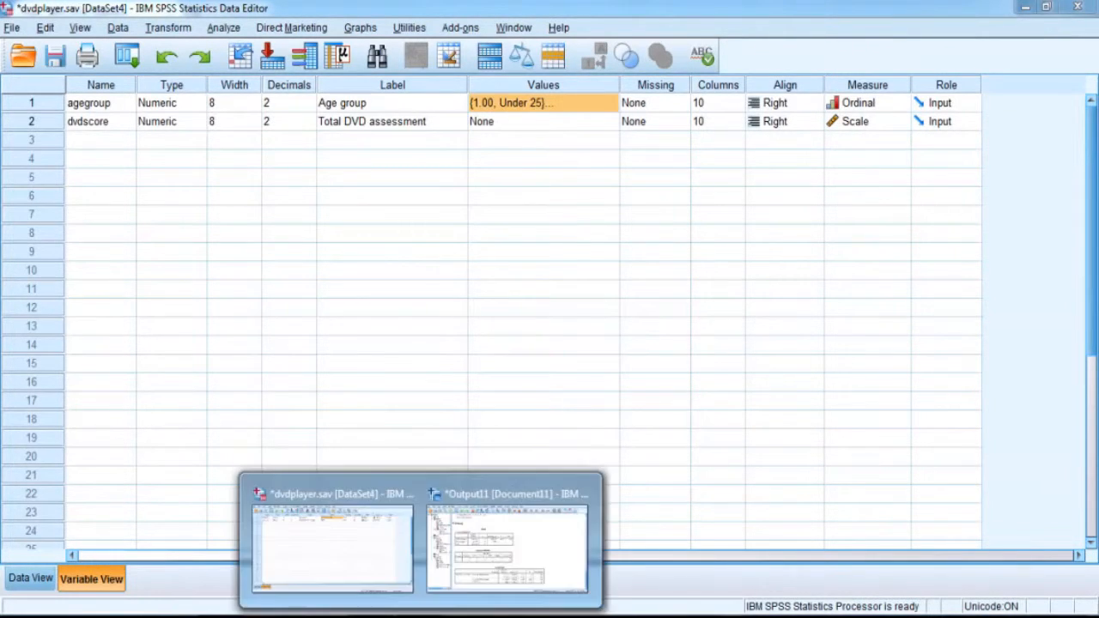
click(526, 539)
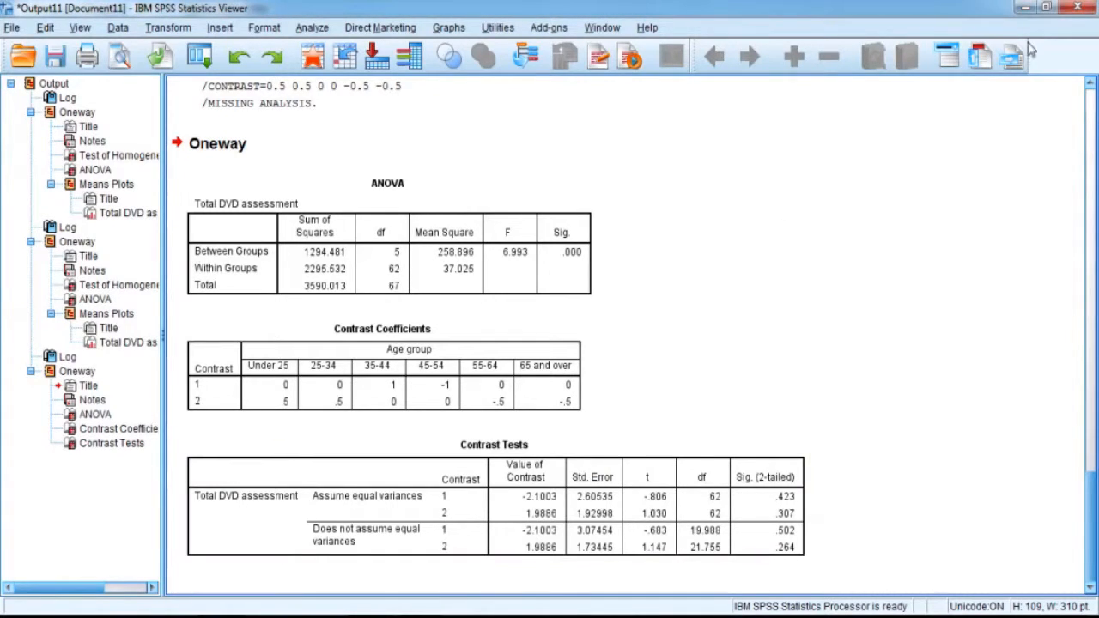
scroll(1092, 89, up, 7)
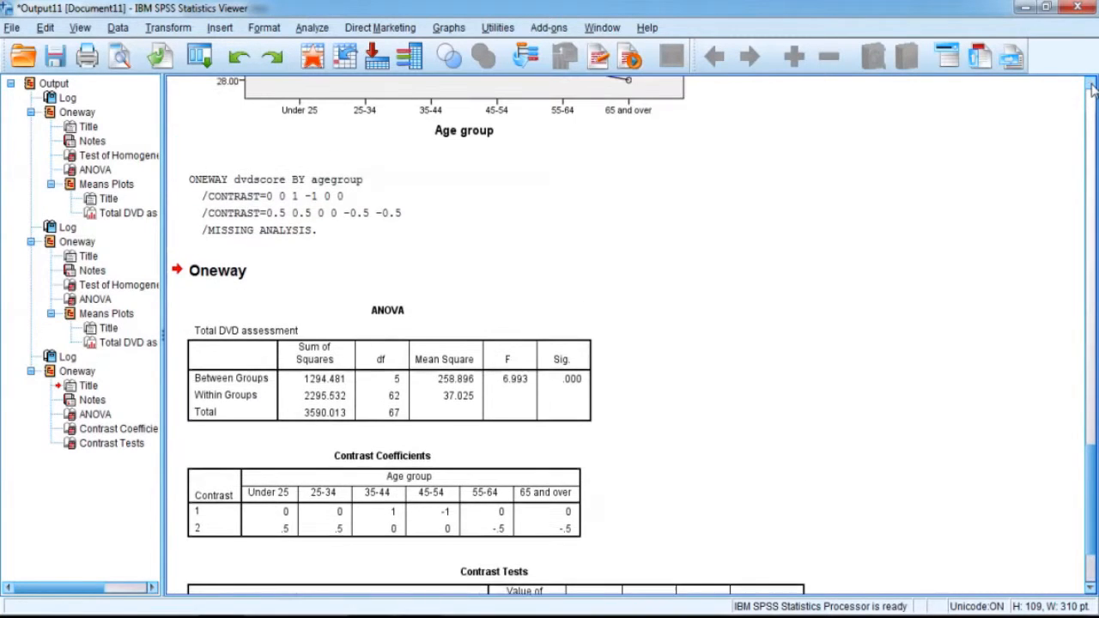
scroll(1091, 89, up, 4)
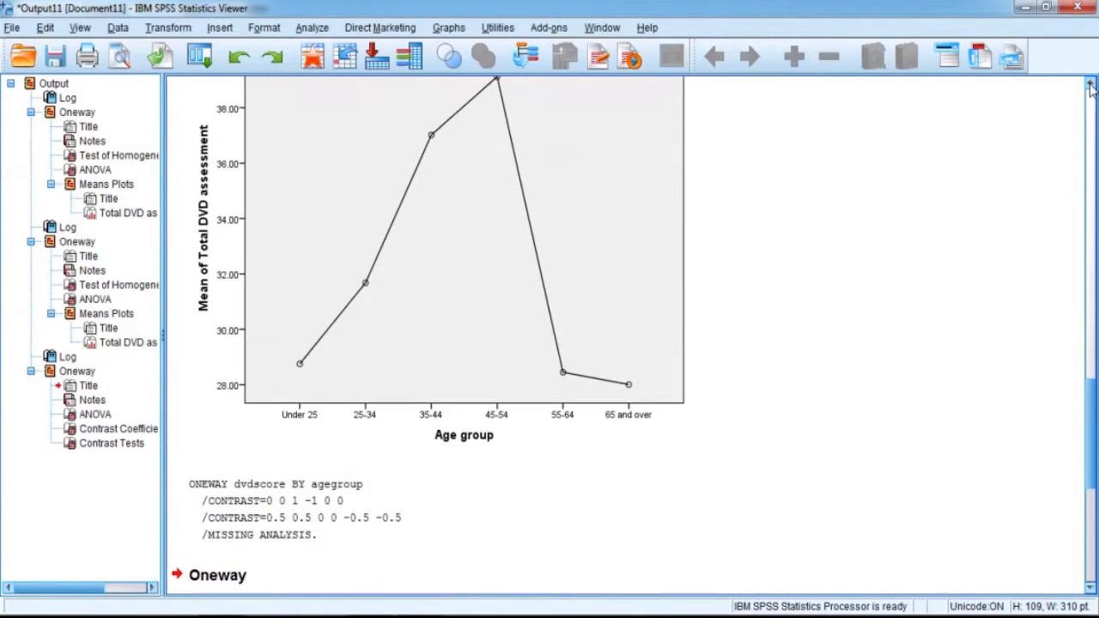
click(546, 175)
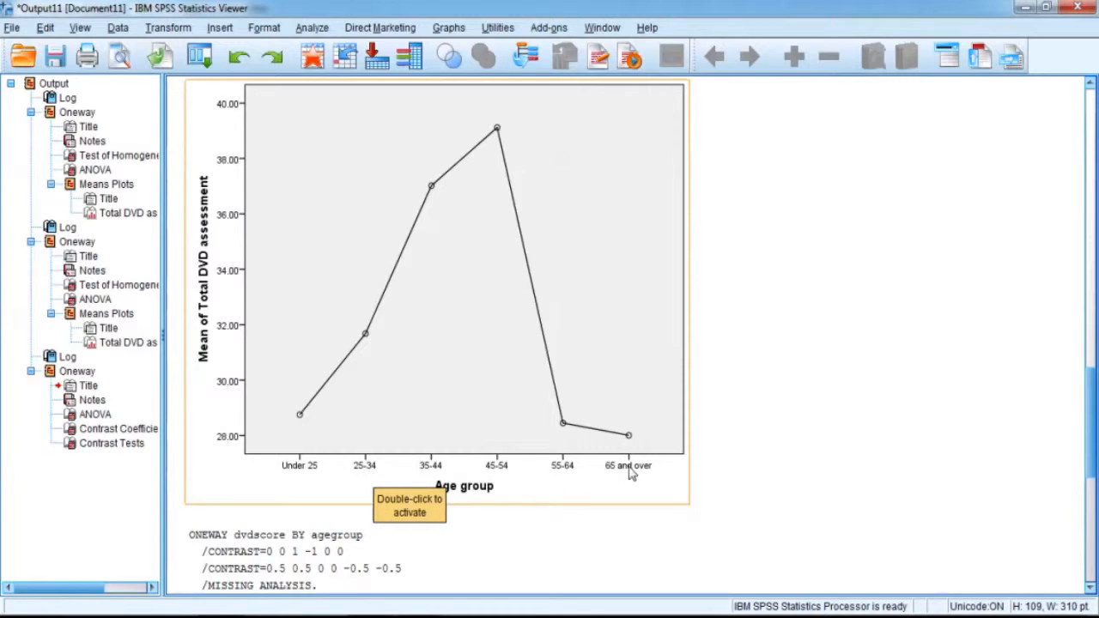
click(1089, 590)
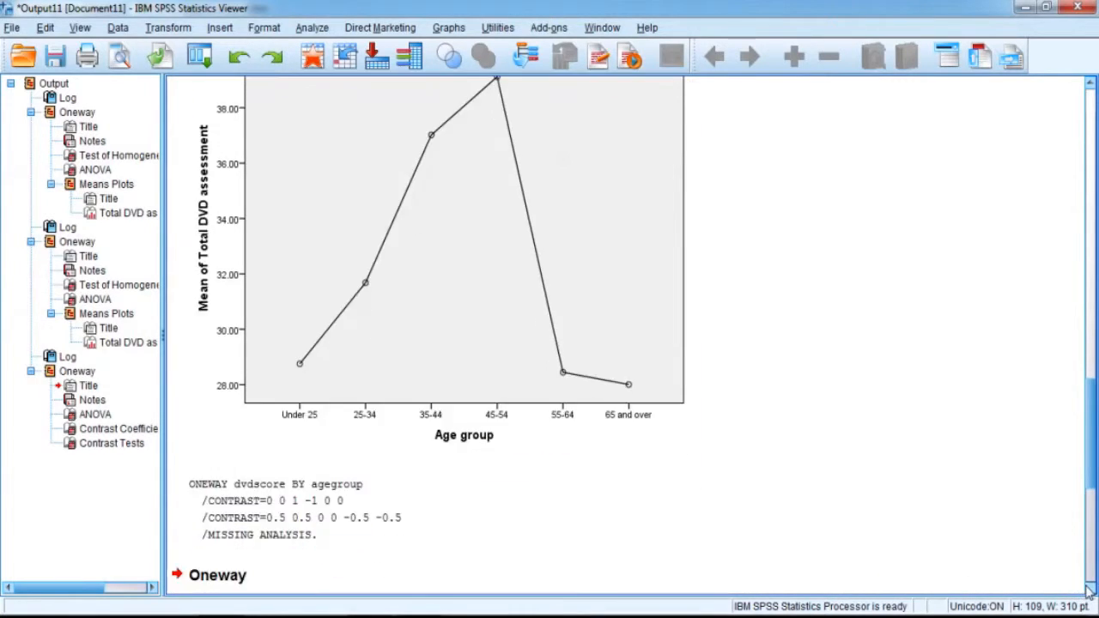
Step: Open the One-Way ANOVA contrast settings and review the coefficients entered for contrast 1
click(312, 27)
mouse_move(375, 163)
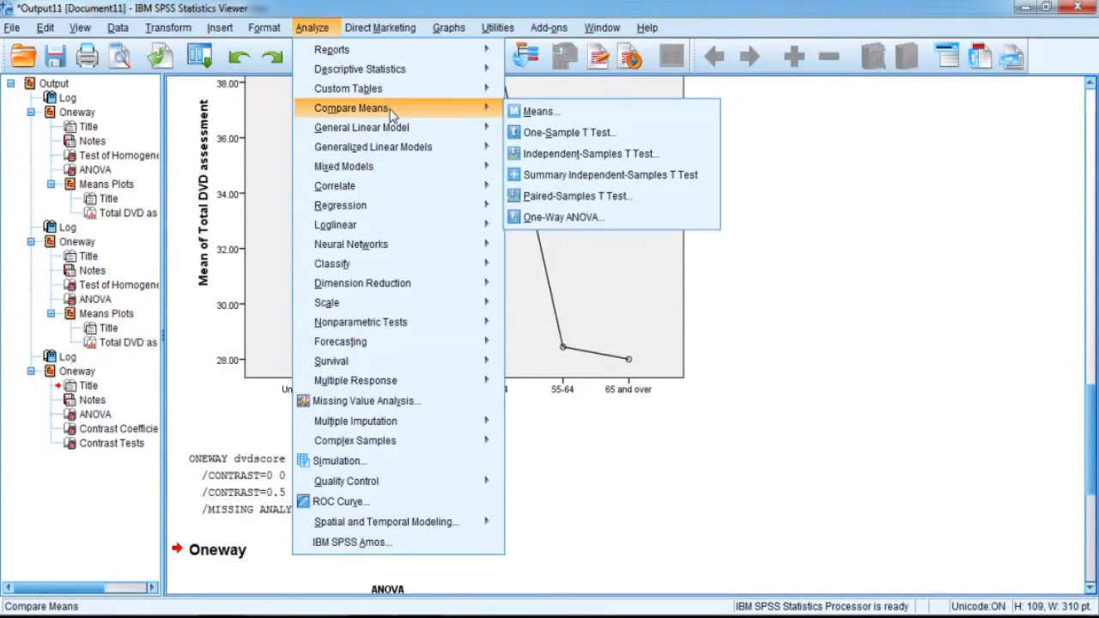
mouse_move(448, 112)
click(560, 215)
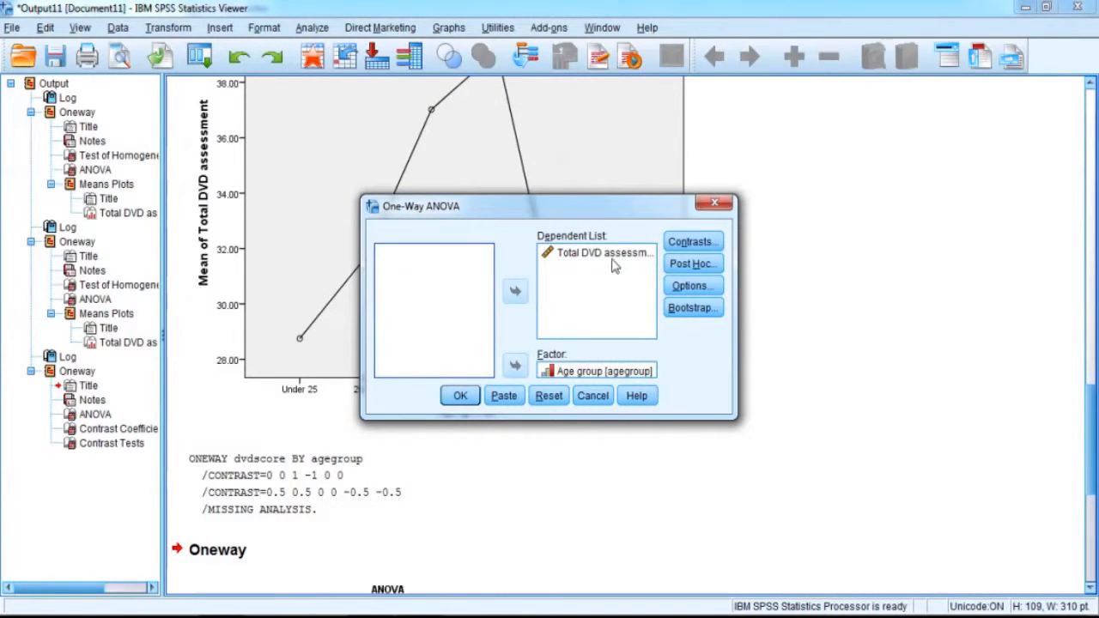
click(678, 244)
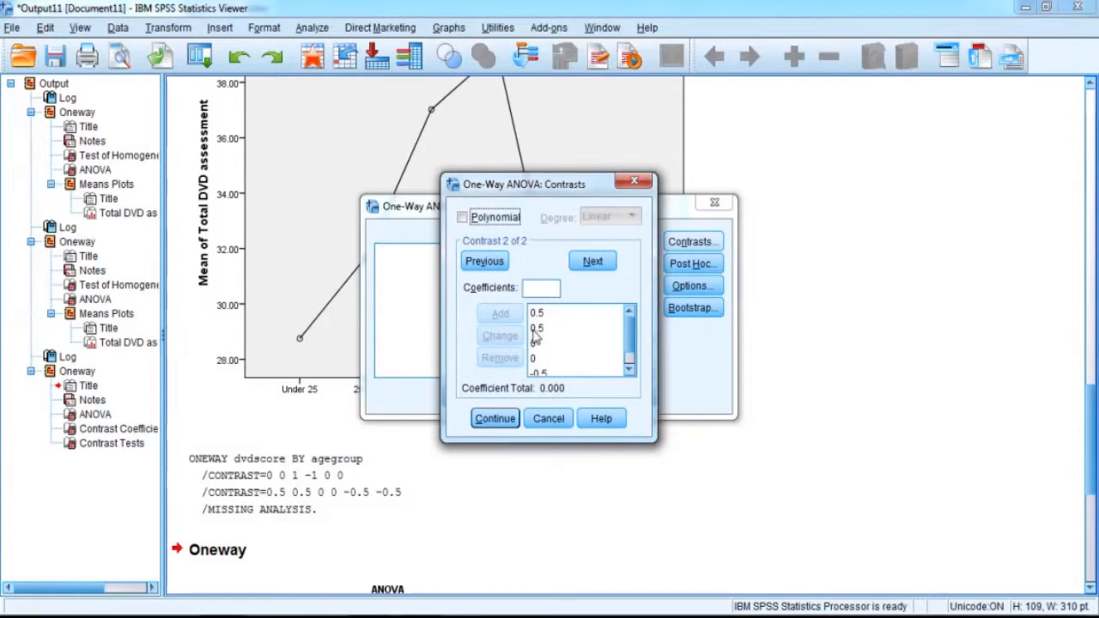
click(495, 267)
click(629, 370)
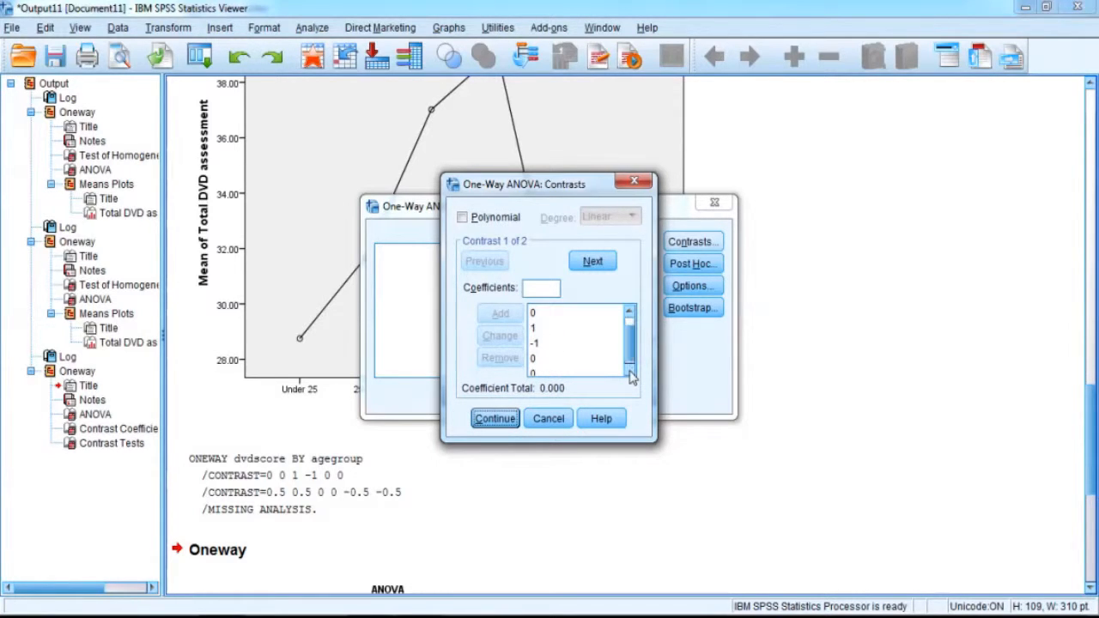
click(534, 312)
click(629, 313)
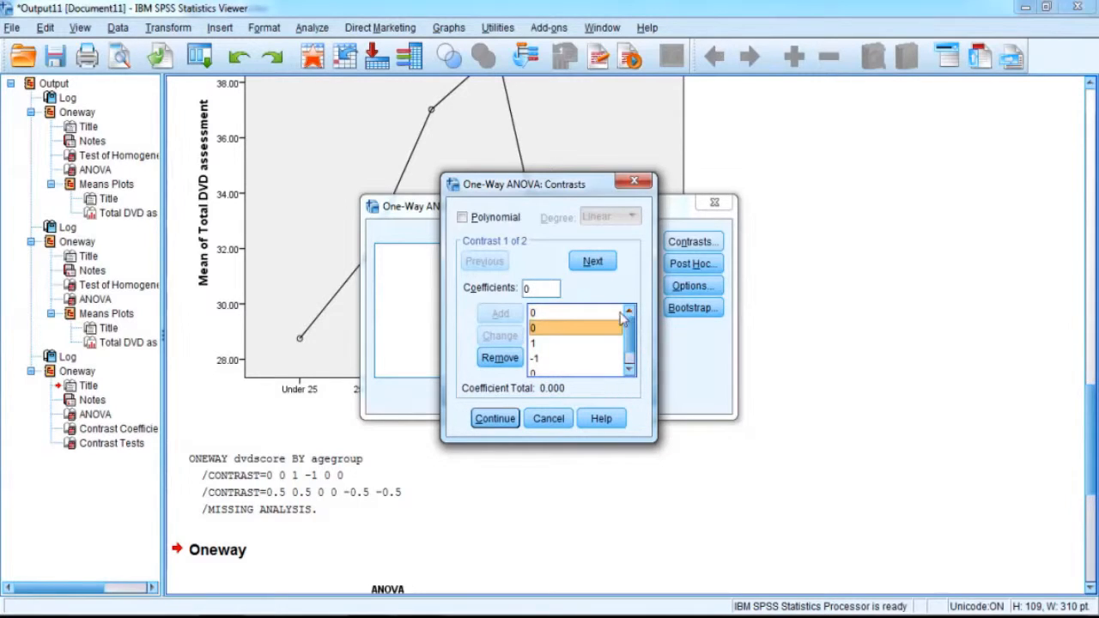
Step: Demonstrate adding an extra coefficient of 0 to contrast 1, remove it again, and close the One-Way ANOVA without running it
click(534, 313)
click(527, 290)
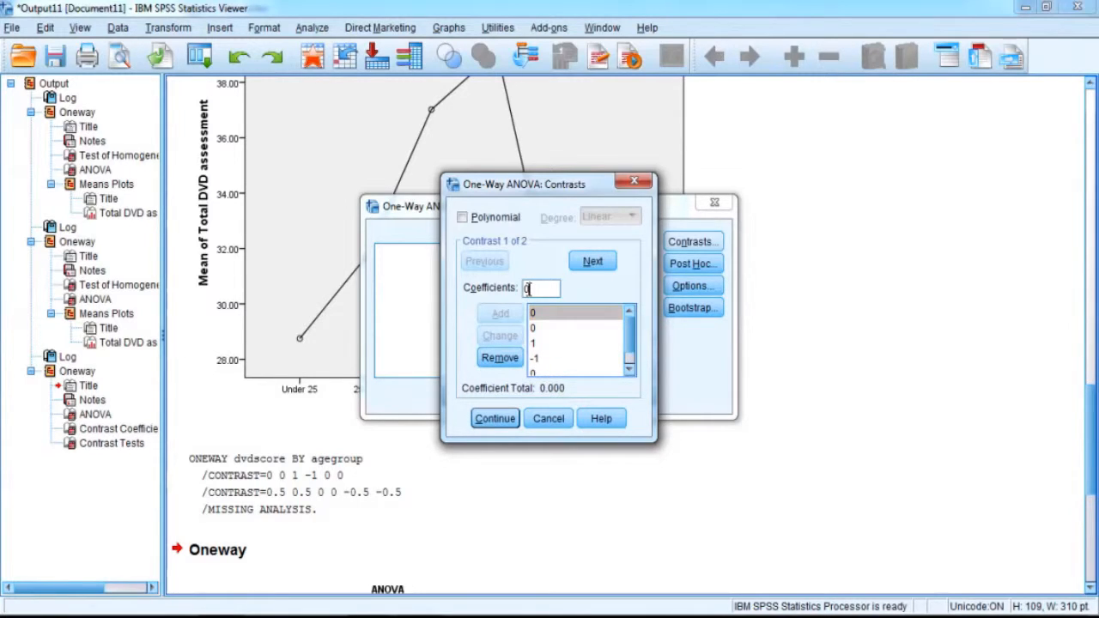
key(BackSpace)
text(0)
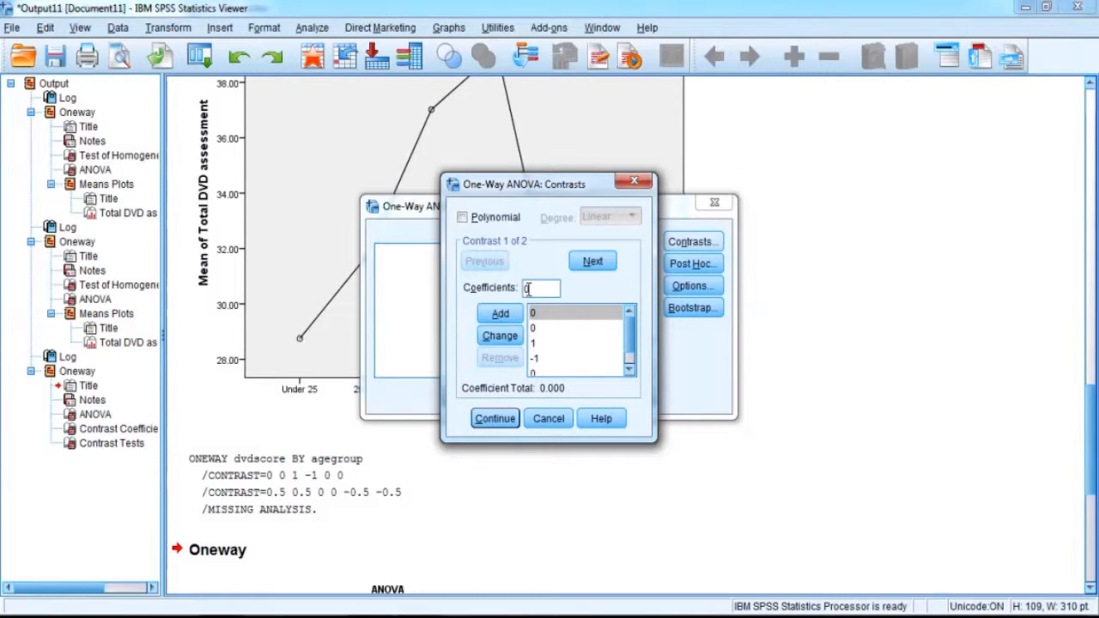
click(514, 313)
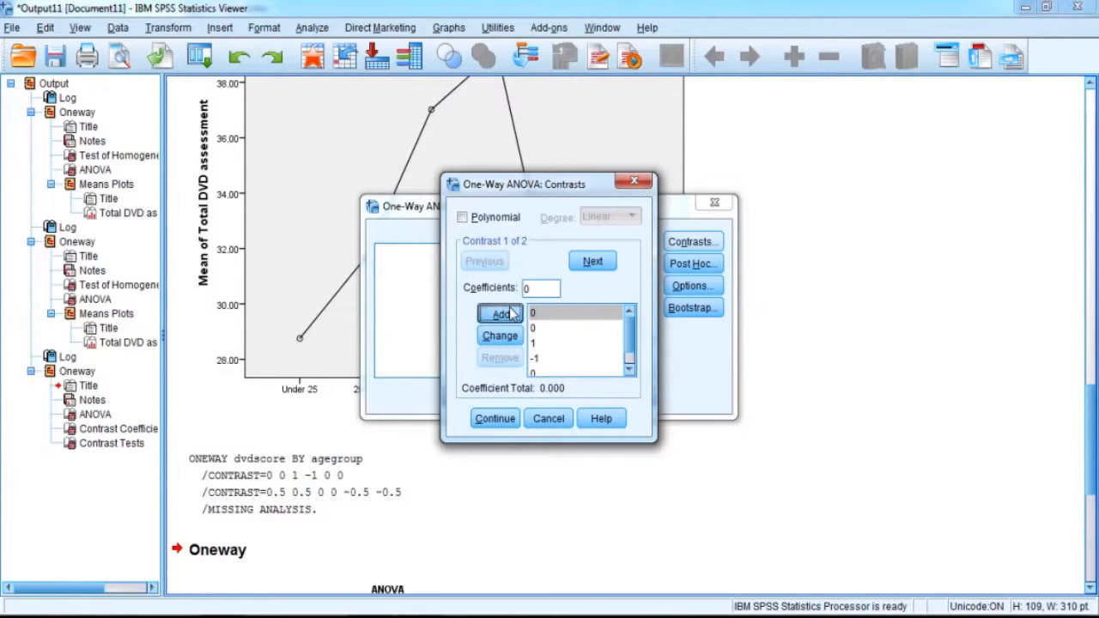
click(628, 371)
click(628, 370)
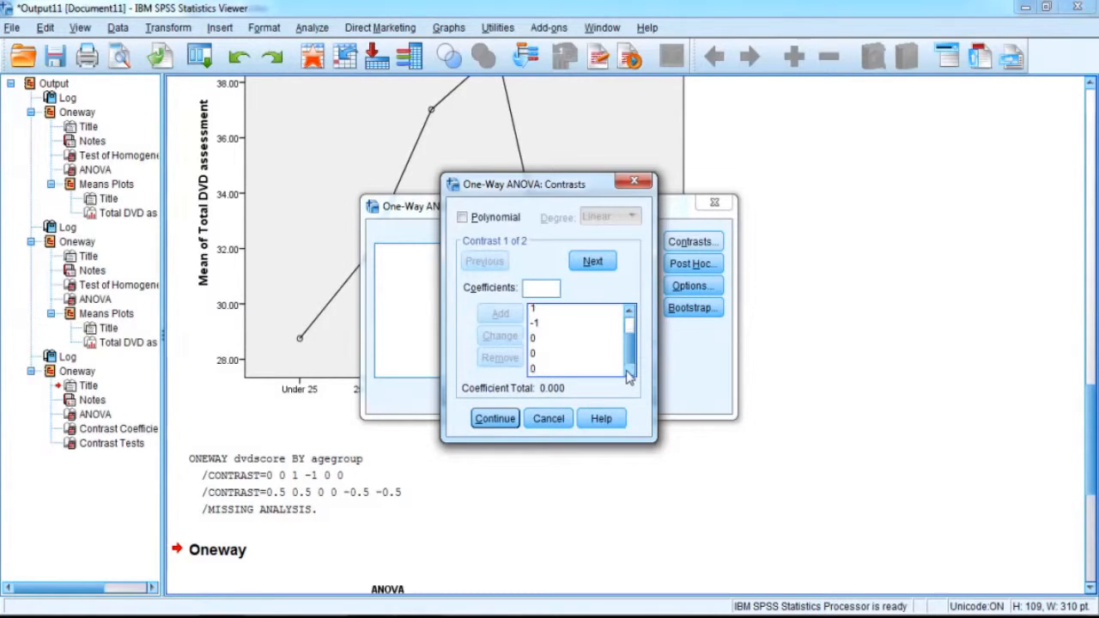
click(552, 369)
click(499, 357)
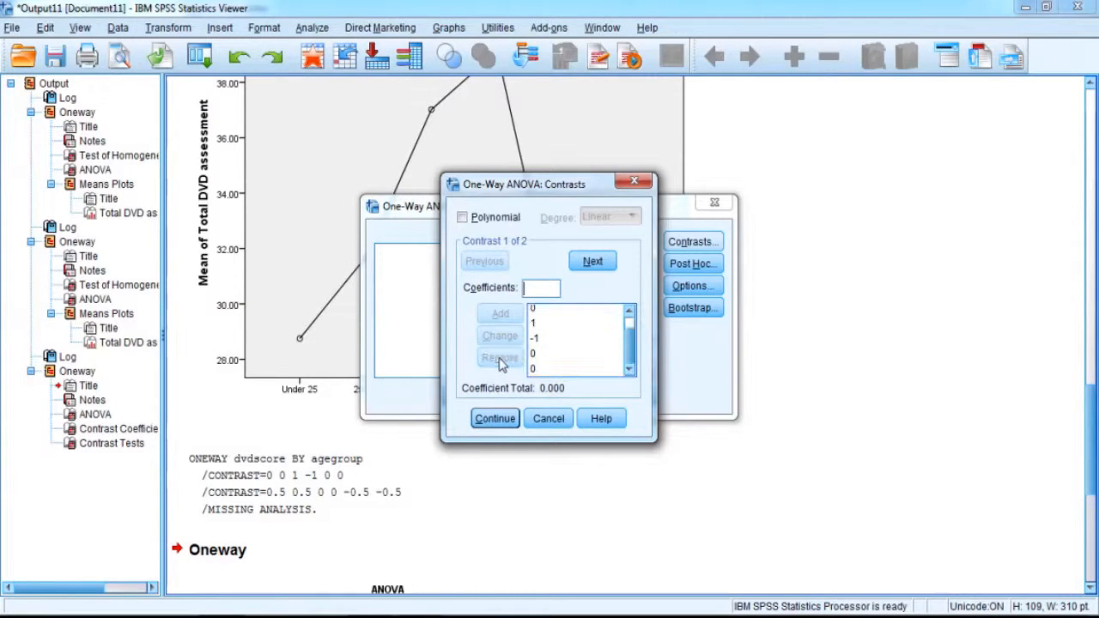
click(630, 312)
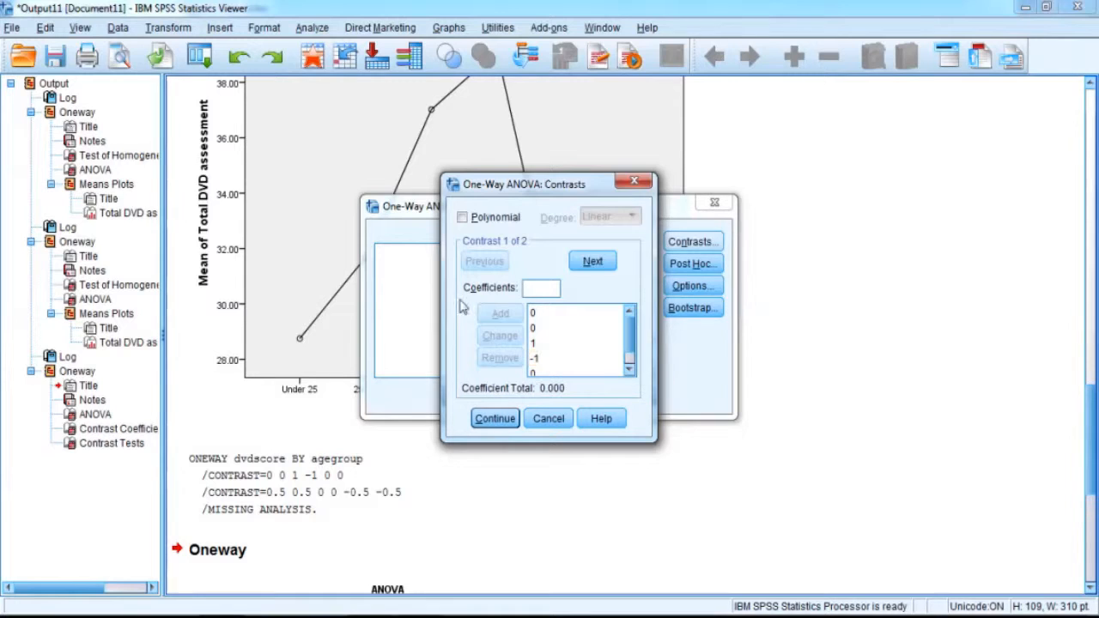
click(632, 183)
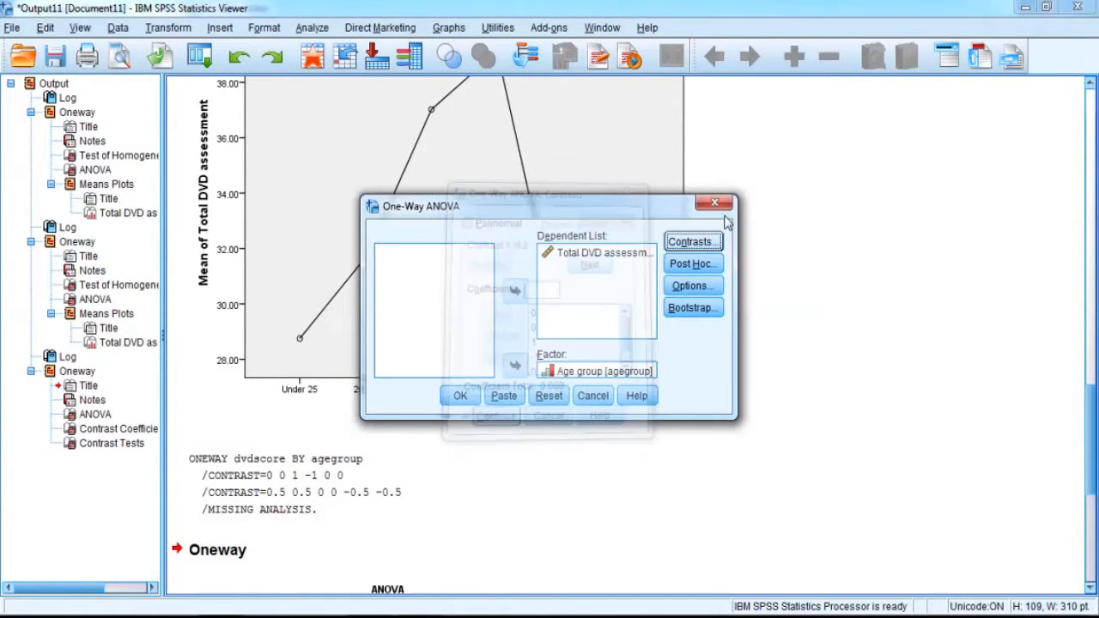
click(713, 203)
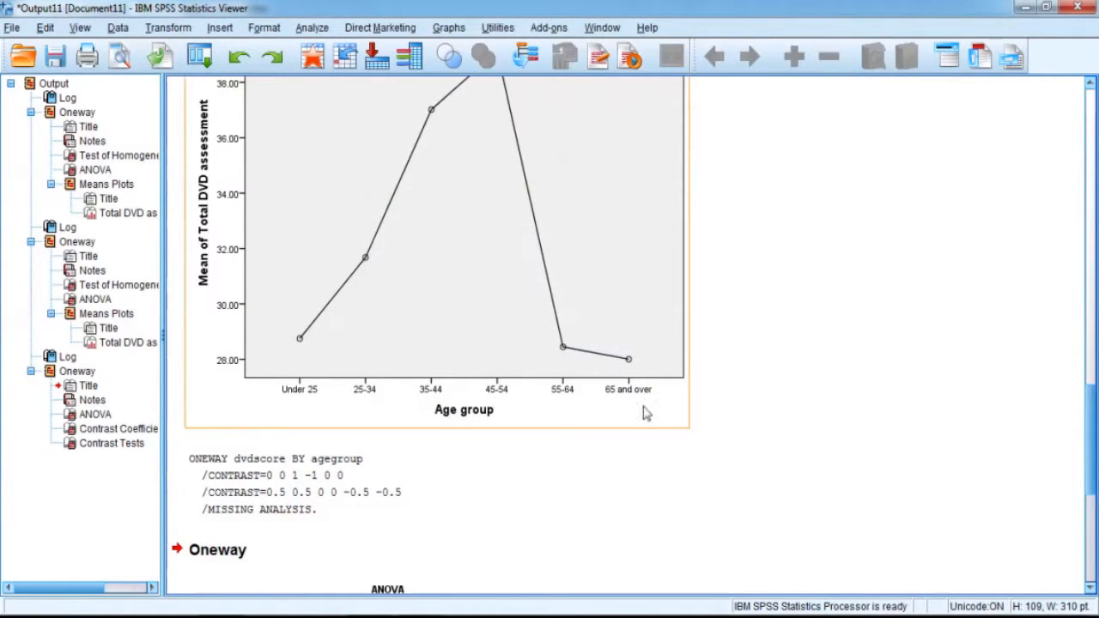
Step: Compare the age groups in the means plot with the contrast coefficients listed in the syntax below it
click(989, 140)
scroll(1092, 83, up, 3)
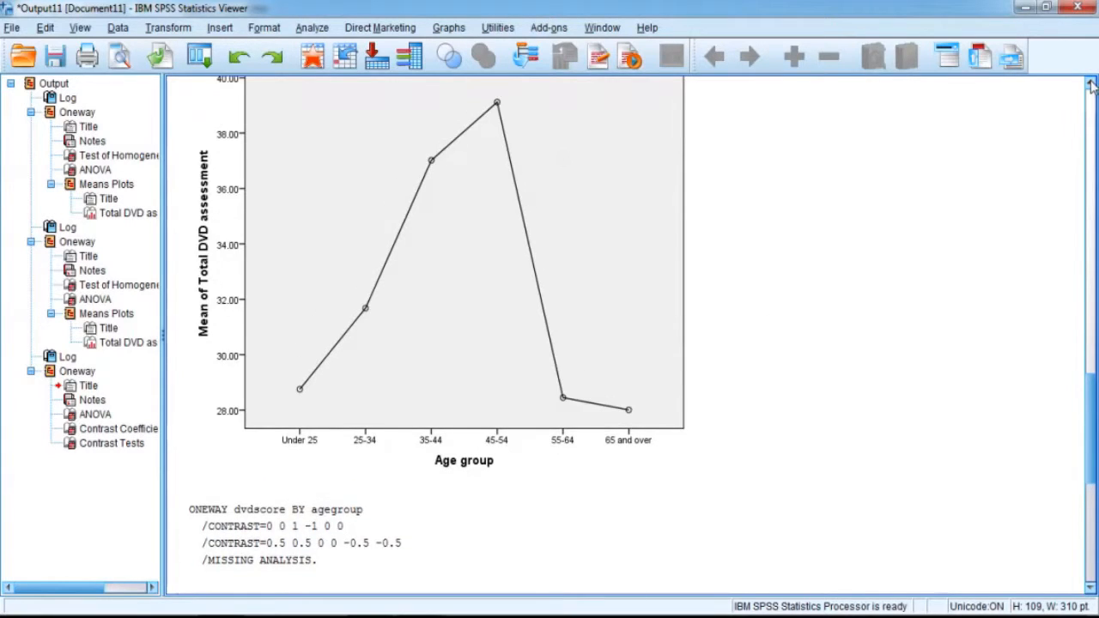
click(633, 345)
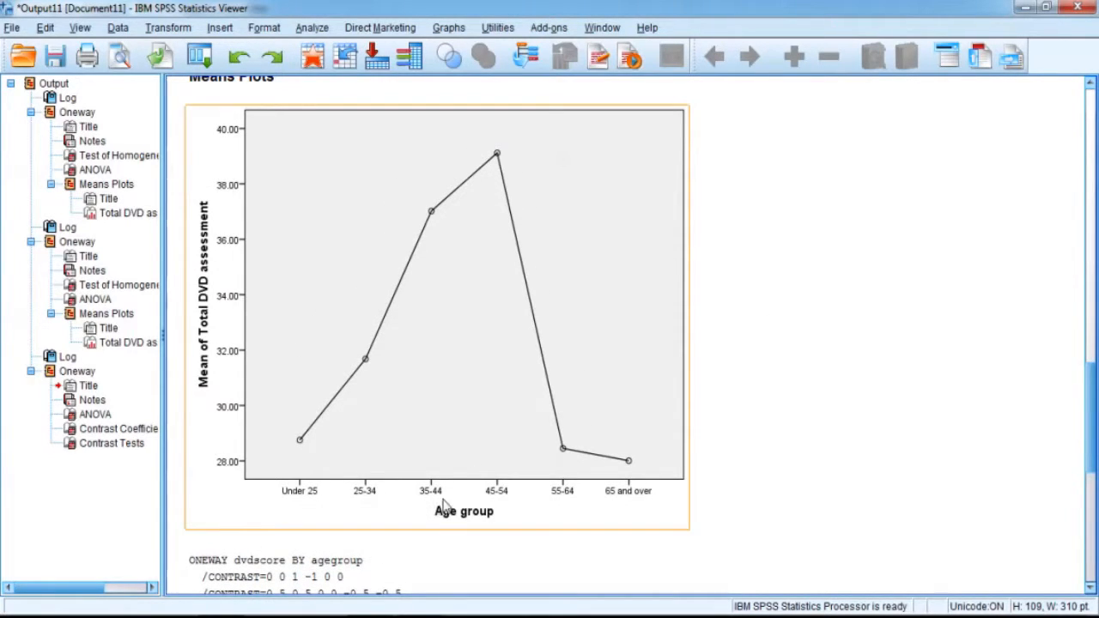
Step: Reopen the One-Way ANOVA contrast settings and review the full list of coefficients for contrast 1
click(287, 89)
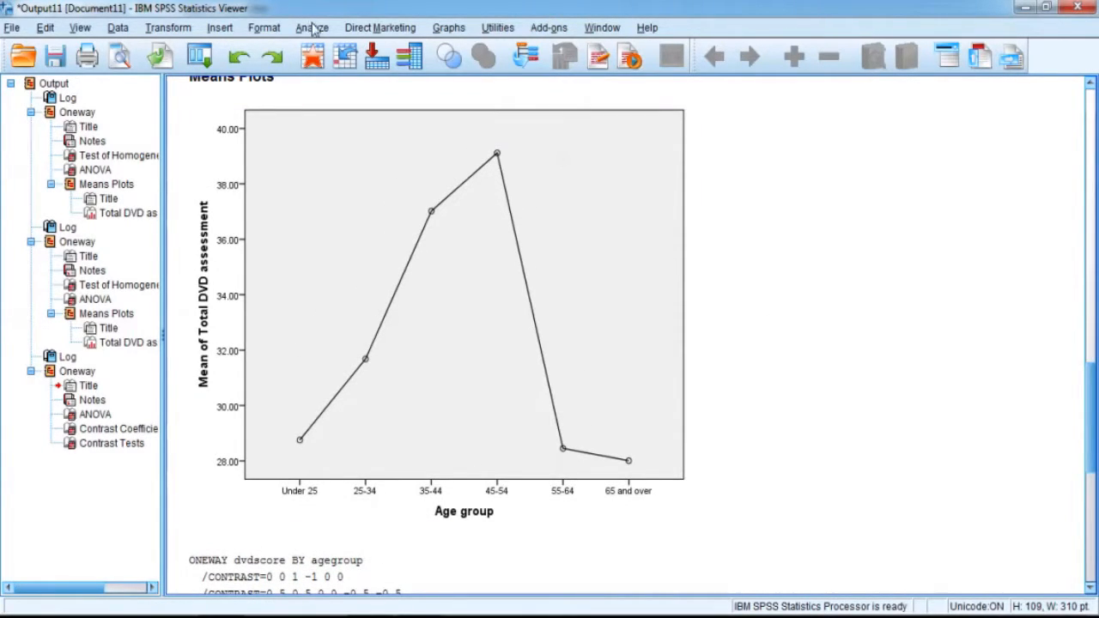
click(312, 28)
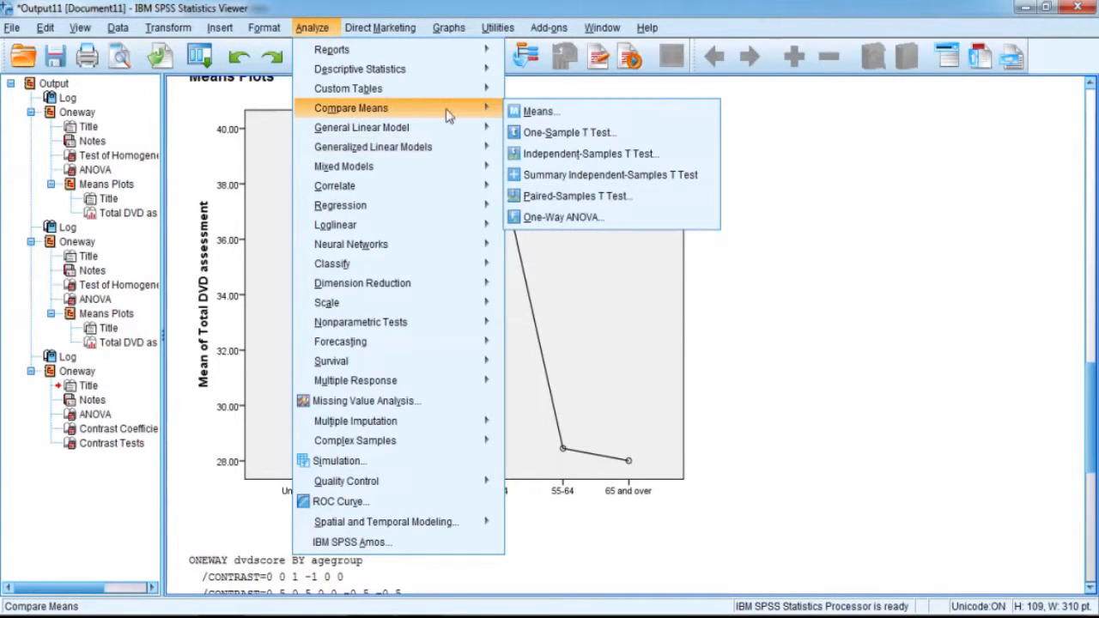
mouse_move(386, 127)
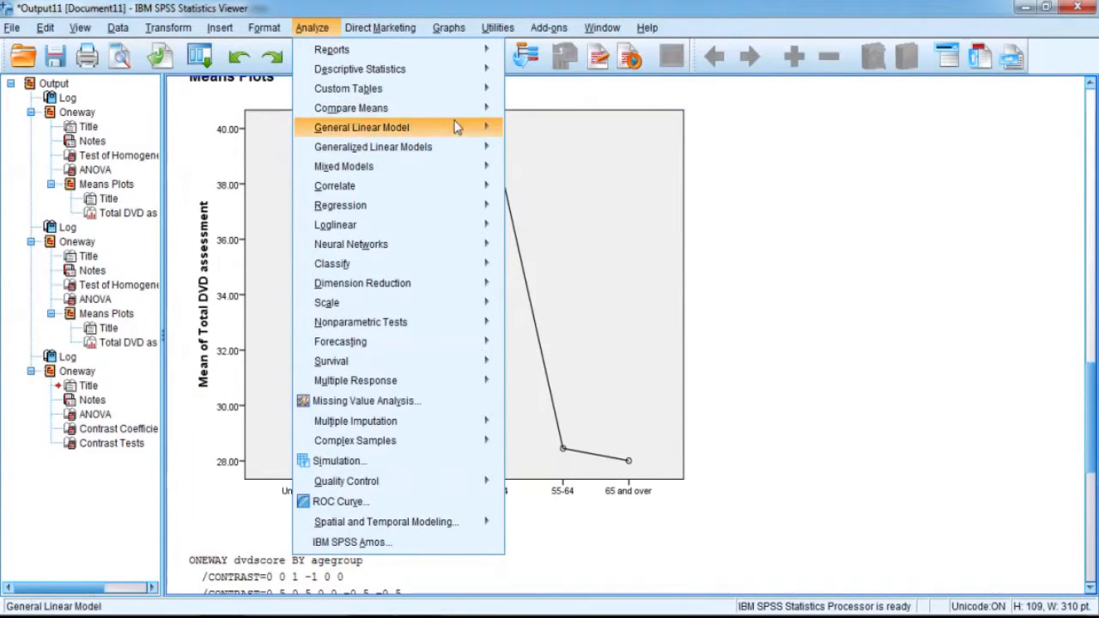
mouse_move(461, 110)
click(550, 219)
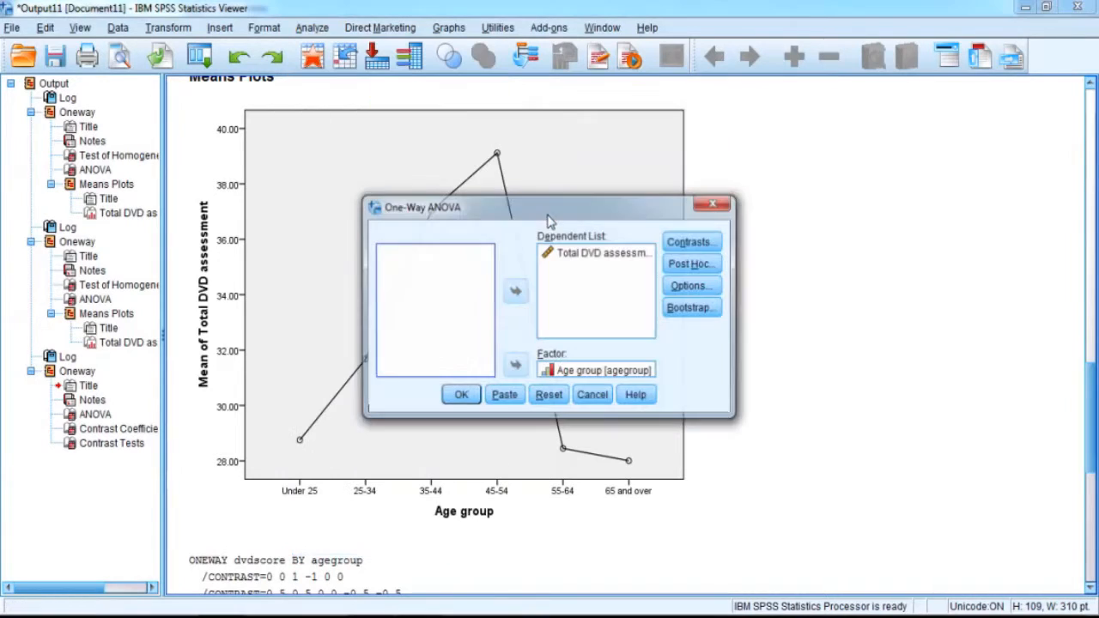
click(691, 243)
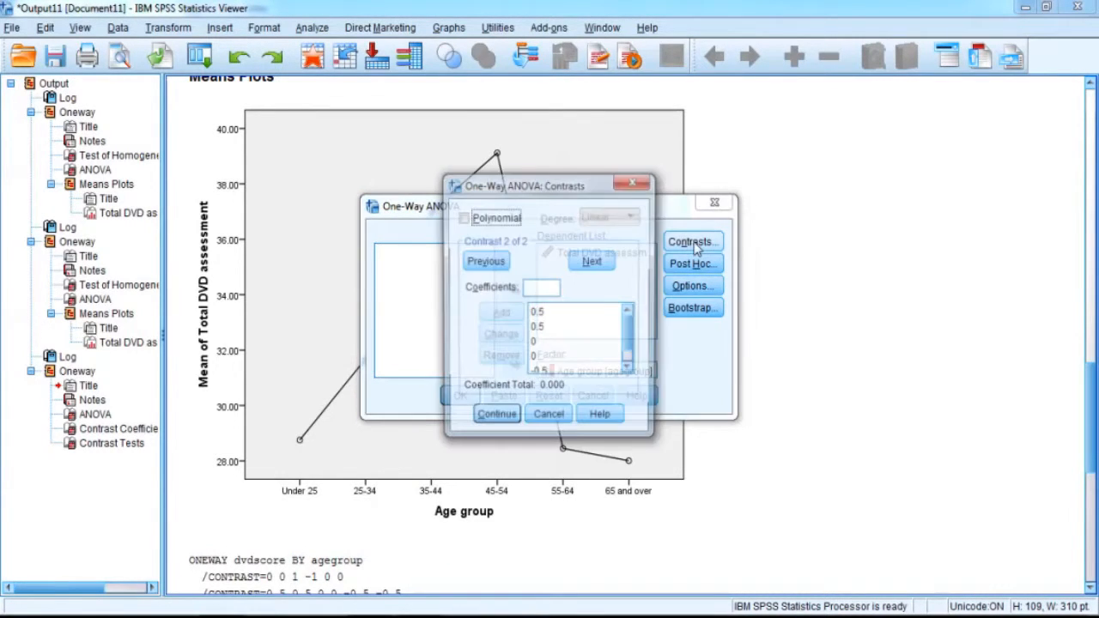
click(504, 264)
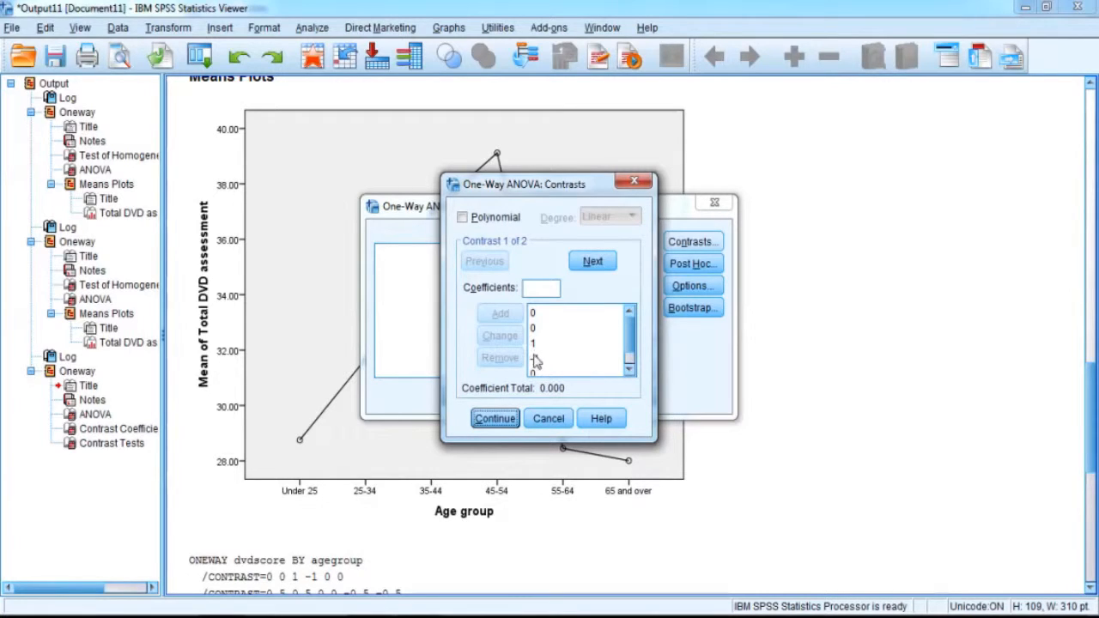
click(630, 370)
click(630, 370)
Step: Review all coefficients of contrast 2, and close the contrast settings and the One-Way ANOVA dialog
click(593, 262)
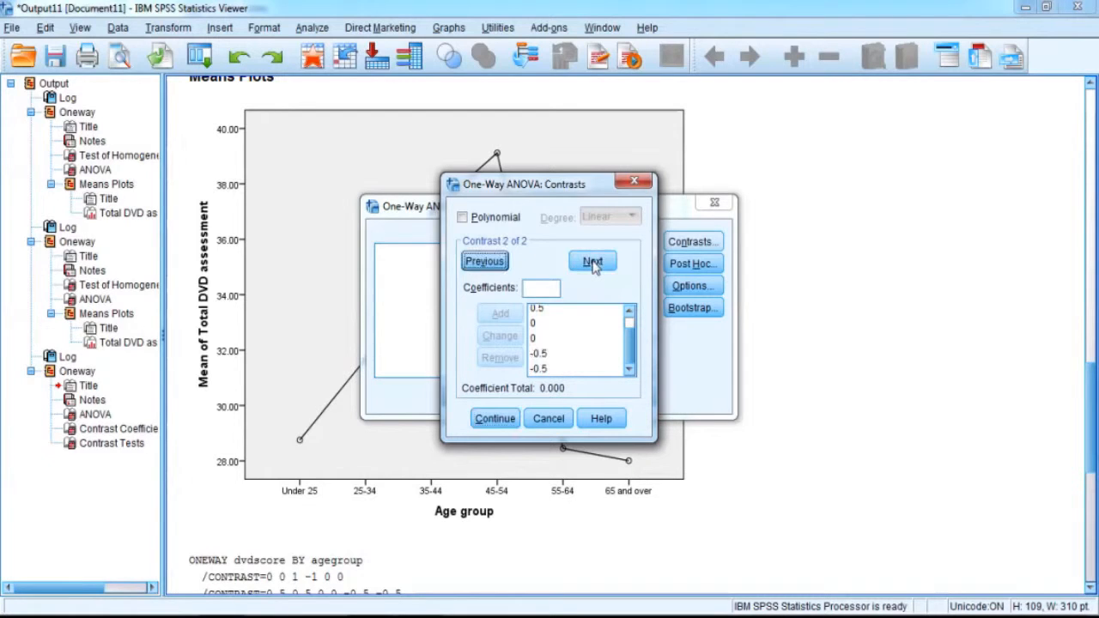
click(629, 313)
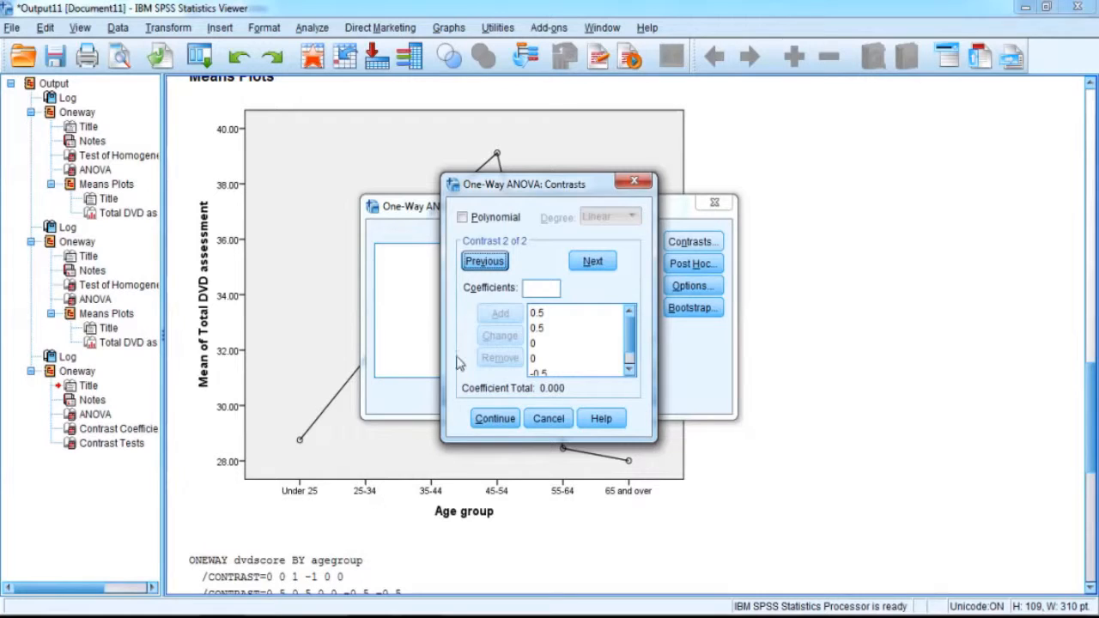
click(630, 371)
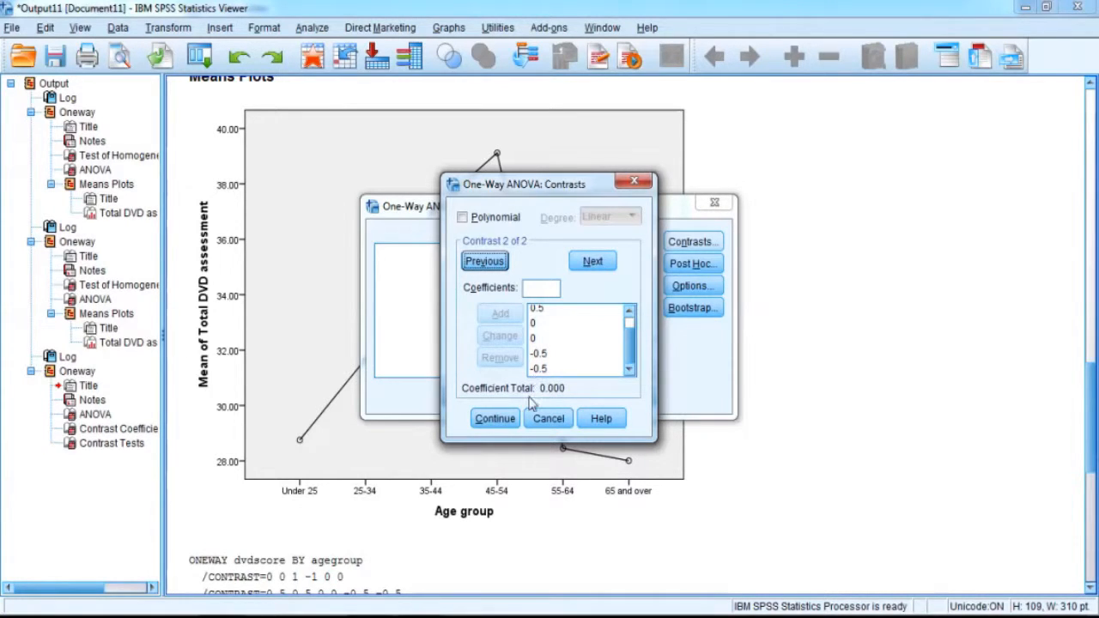
click(510, 413)
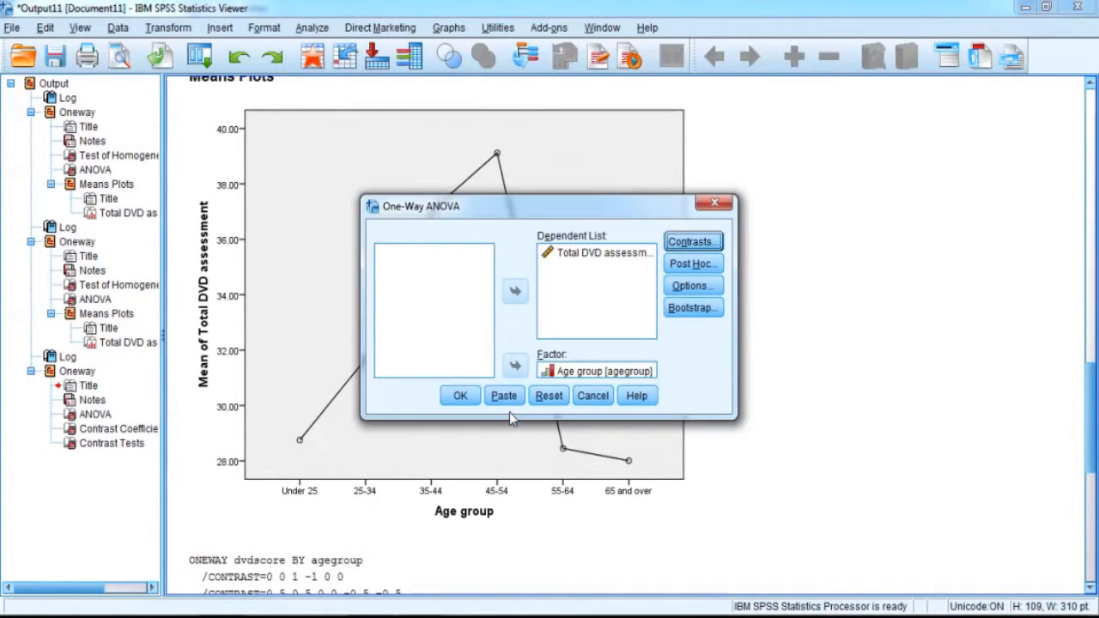
click(459, 398)
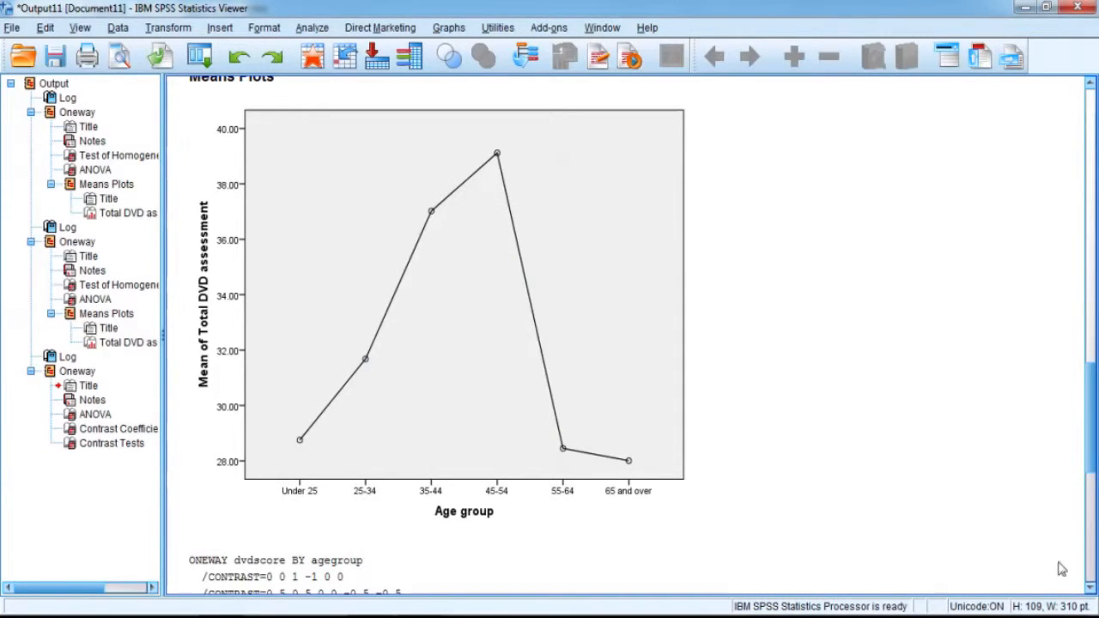
Step: Examine the ANOVA, Contrast Coefficients and Contrast Tests tables in the planned contrasts output
click(1090, 588)
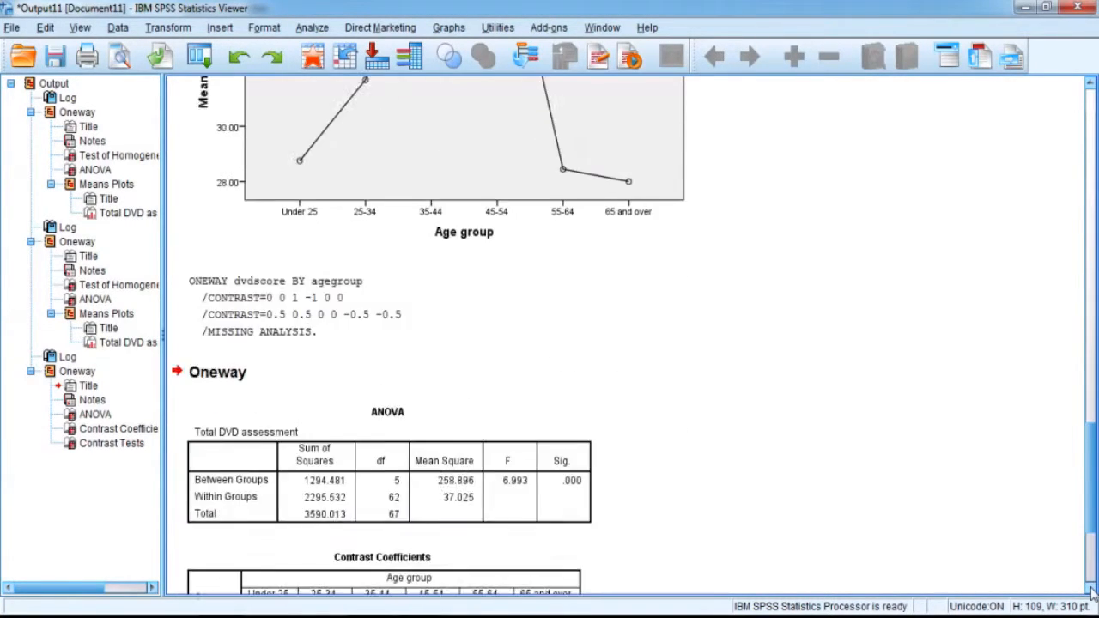
click(1090, 591)
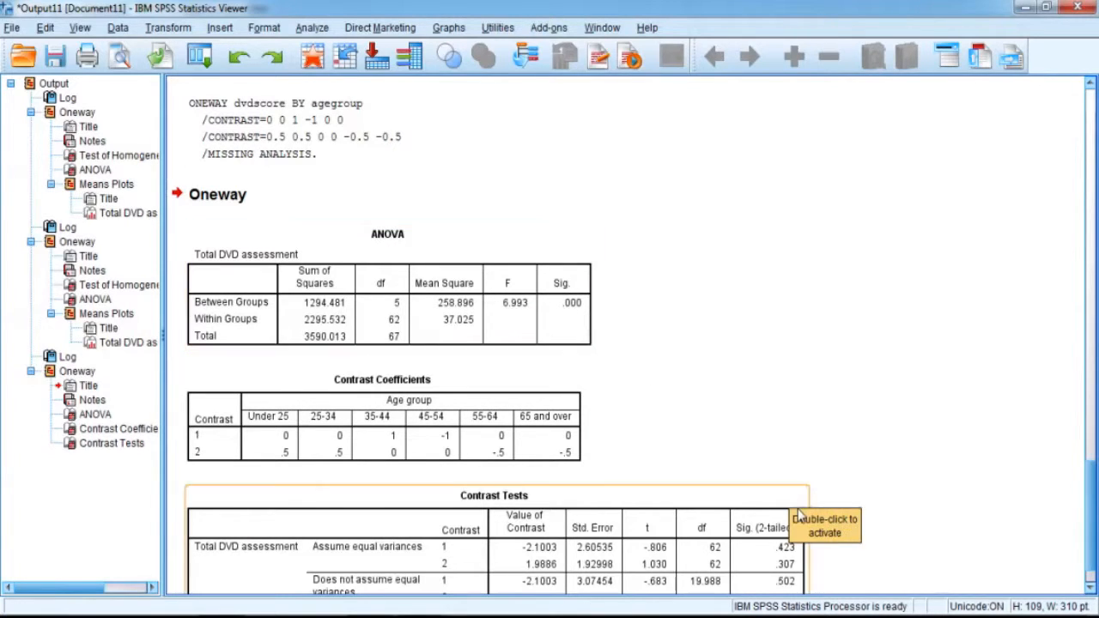
click(1091, 588)
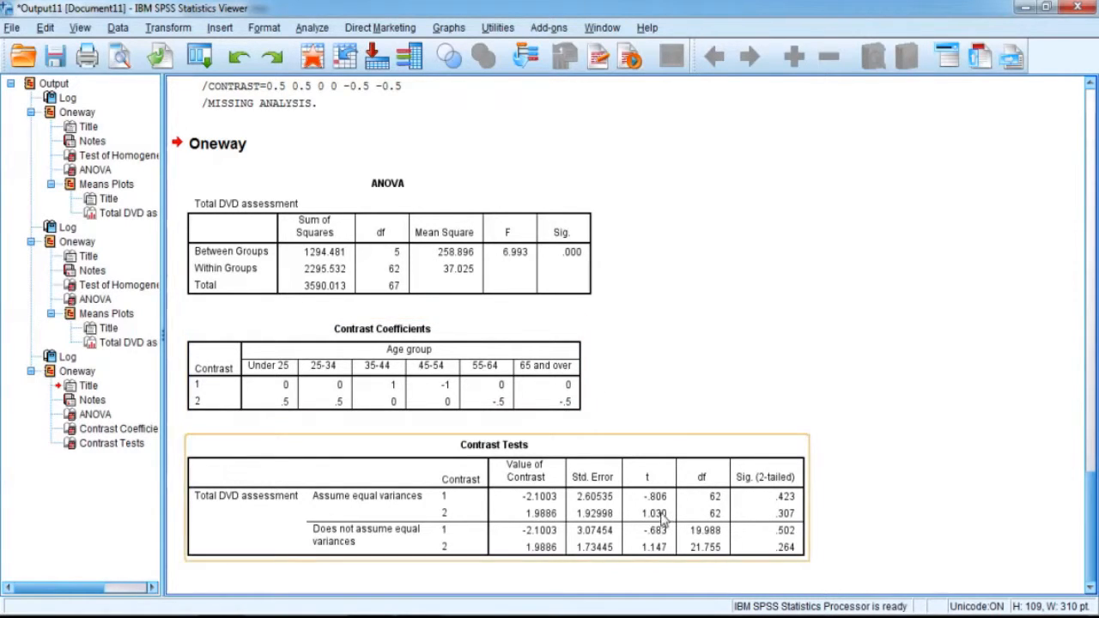
Step: Compare the age group means in the plot with the t and significance values in the Contrast Tests table
click(1088, 89)
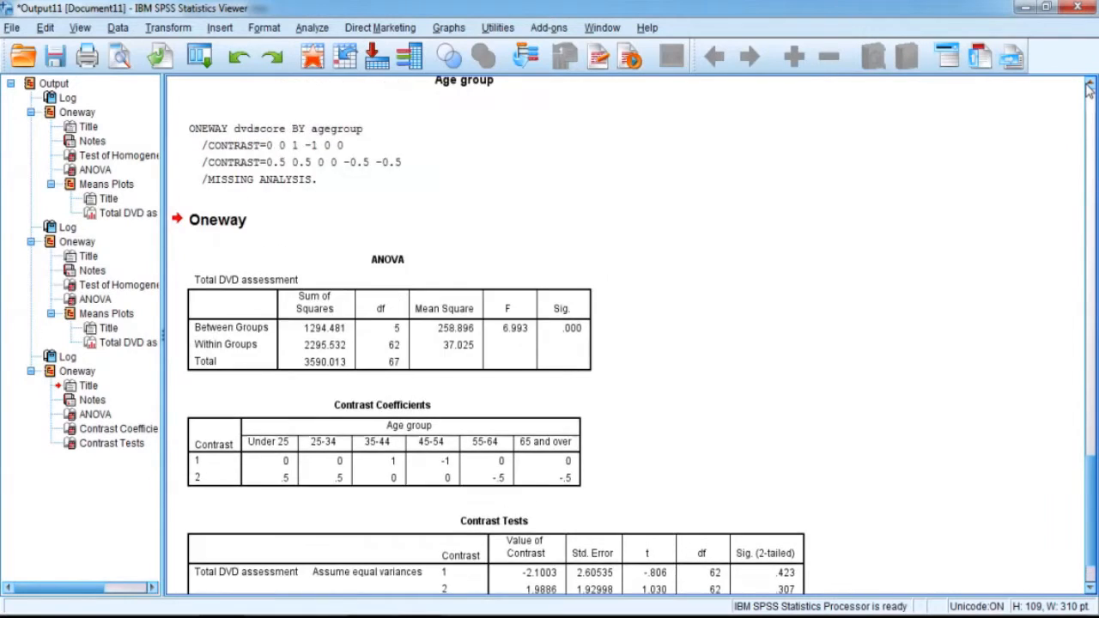
scroll(1088, 89, up, 5)
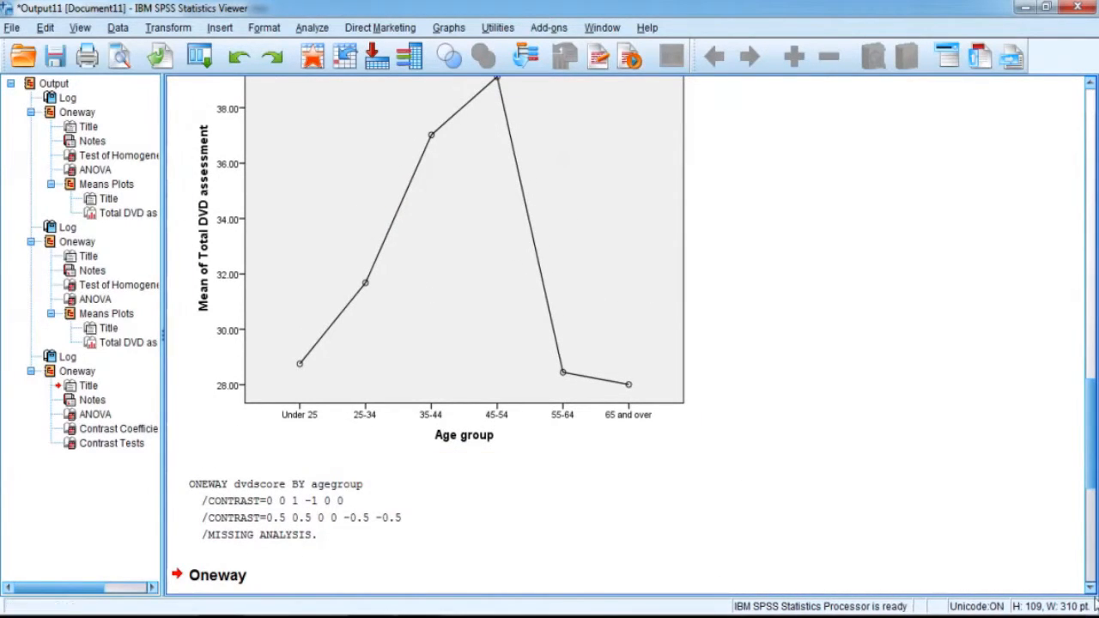
click(1090, 588)
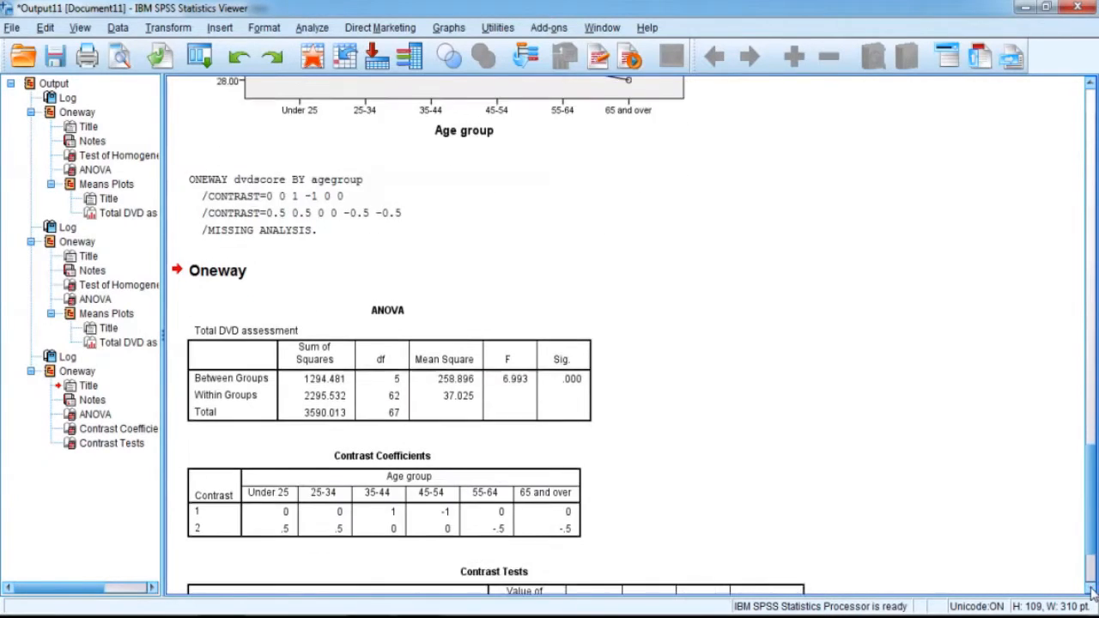
click(1089, 589)
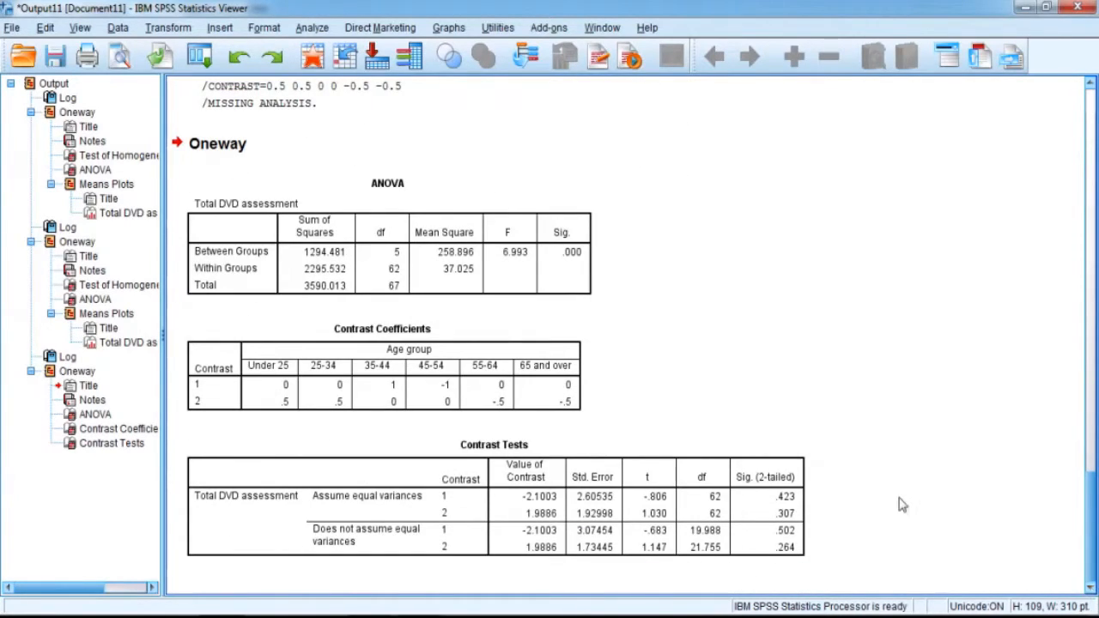
click(695, 513)
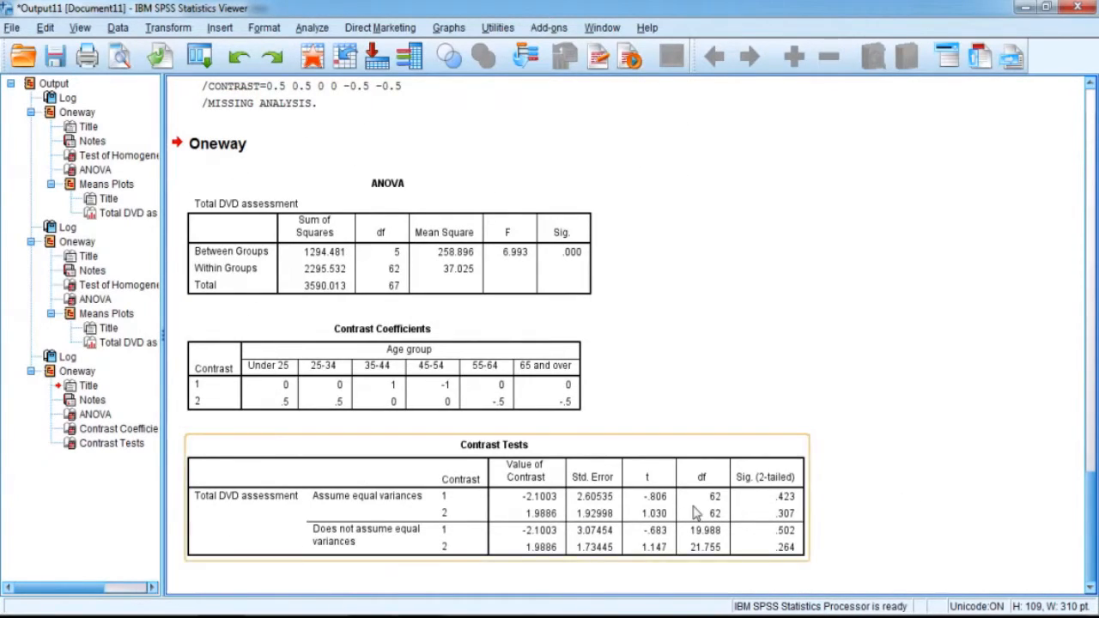
click(550, 359)
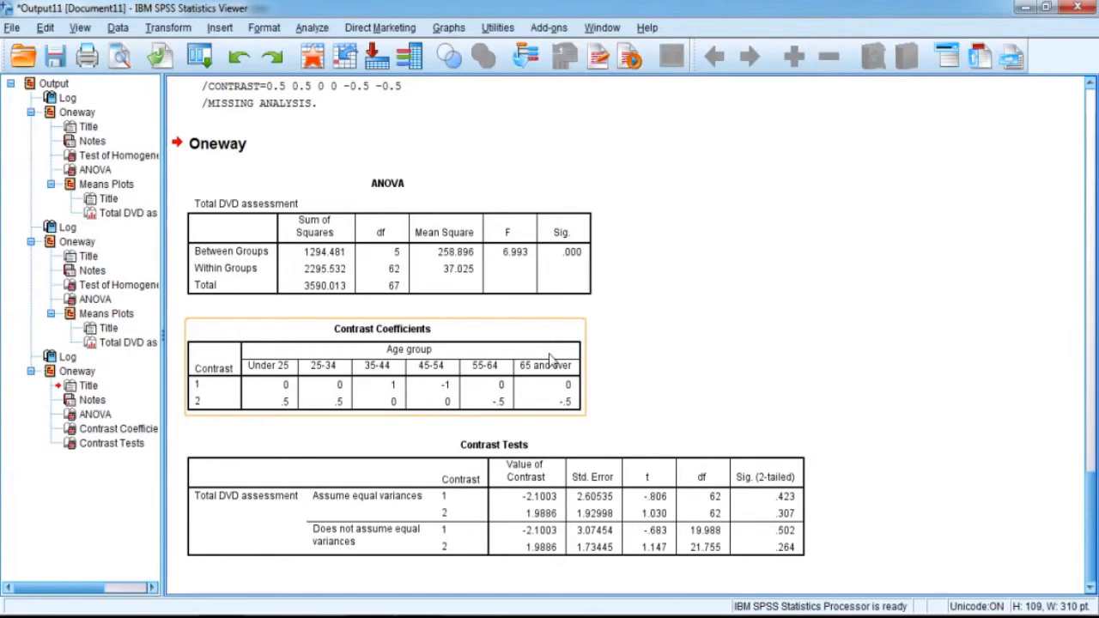
Step: Look back through the earlier Oneway output at the means plots and the Test of Homogeneity of Variances
click(1095, 109)
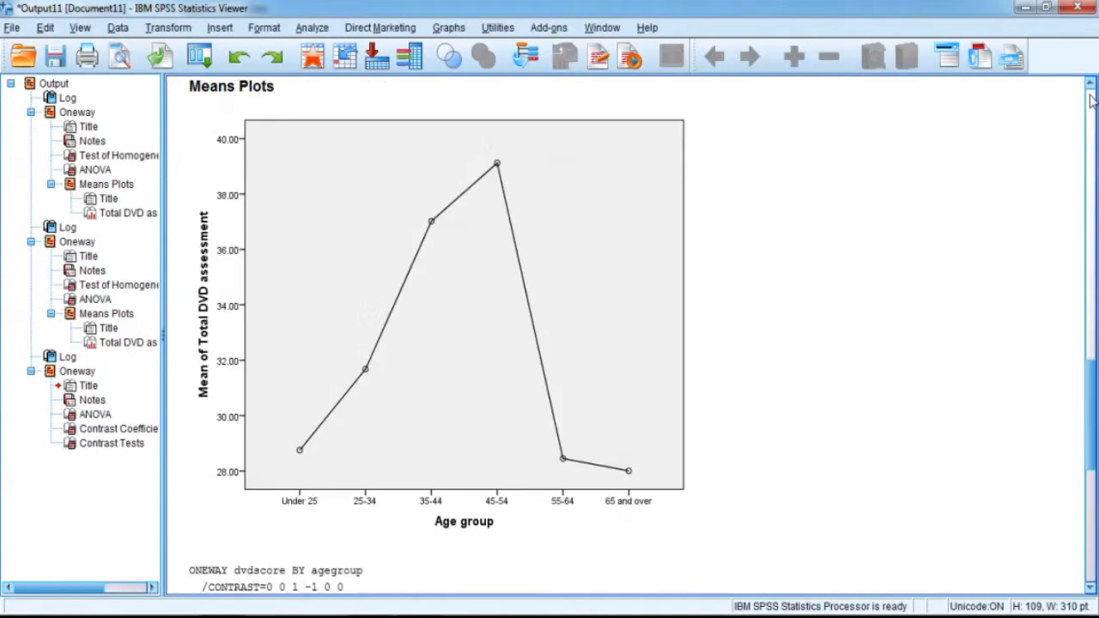
click(1094, 109)
click(1092, 573)
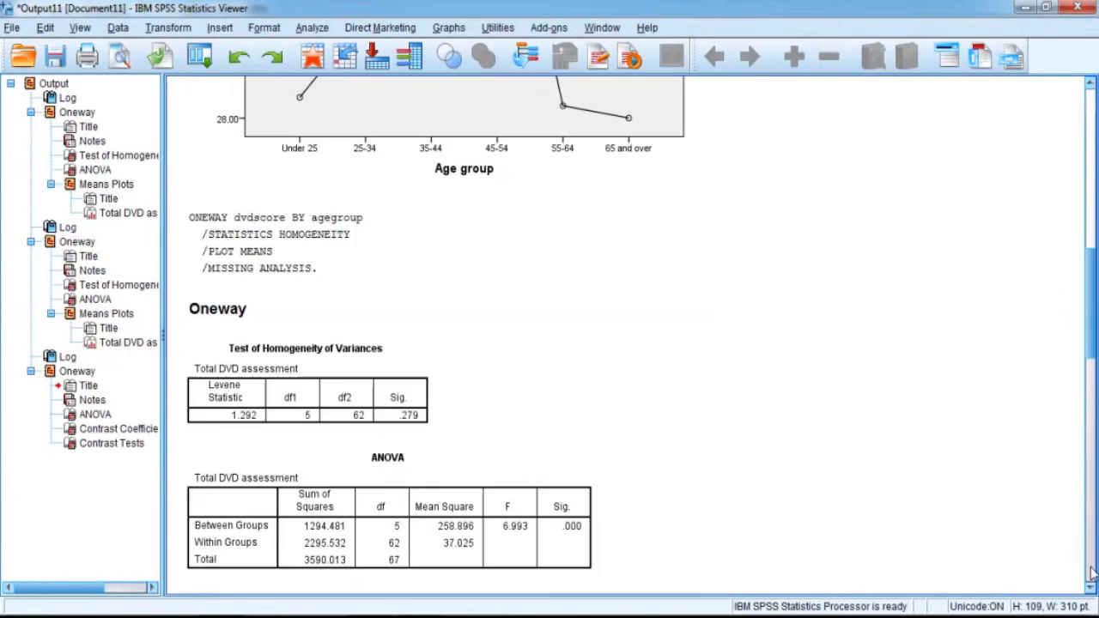
click(1090, 84)
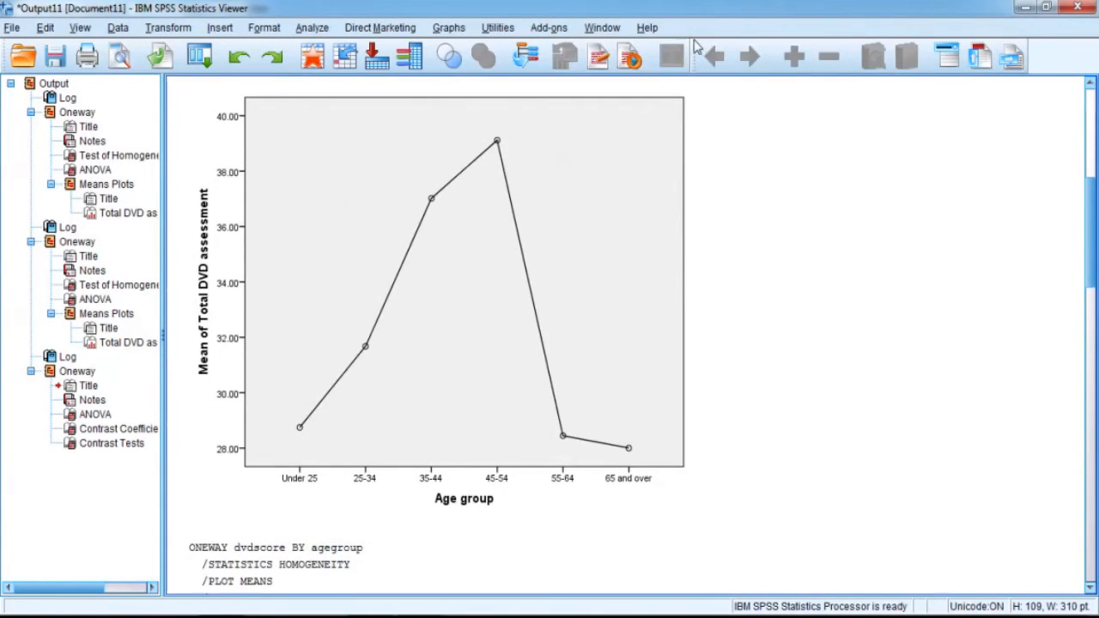
mouse_move(650, 4)
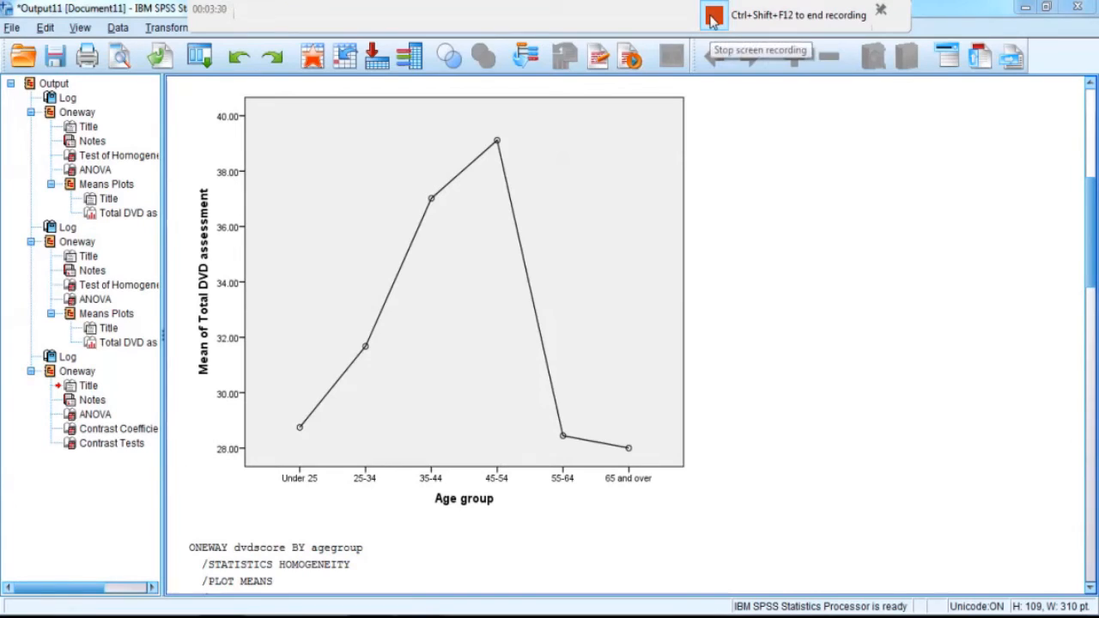